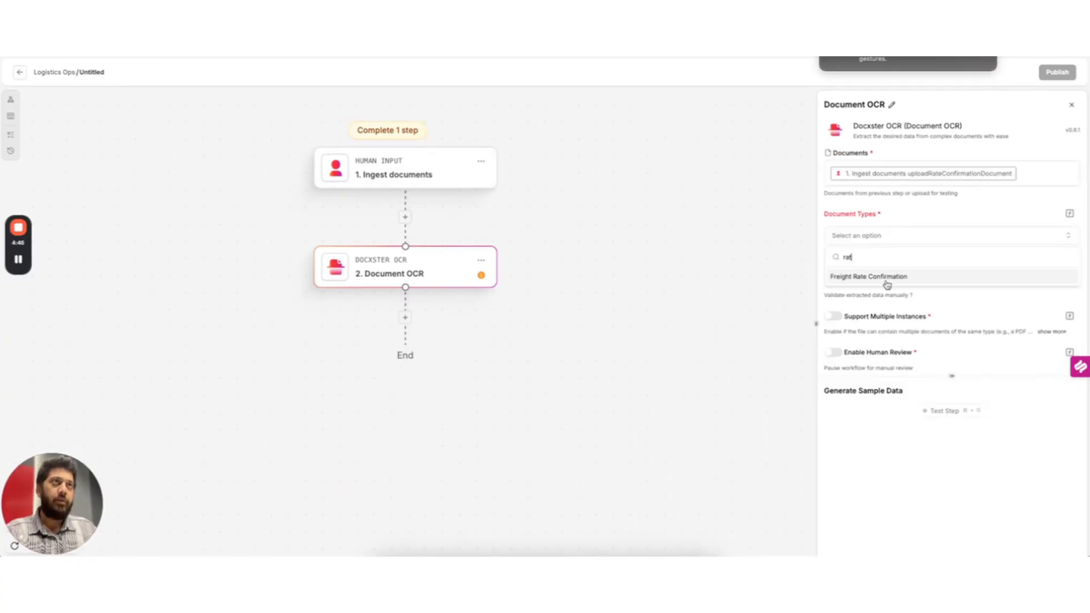
Set step 2's document type to Freight Rate Confirmation, enable validation support, and test it
click(885, 277)
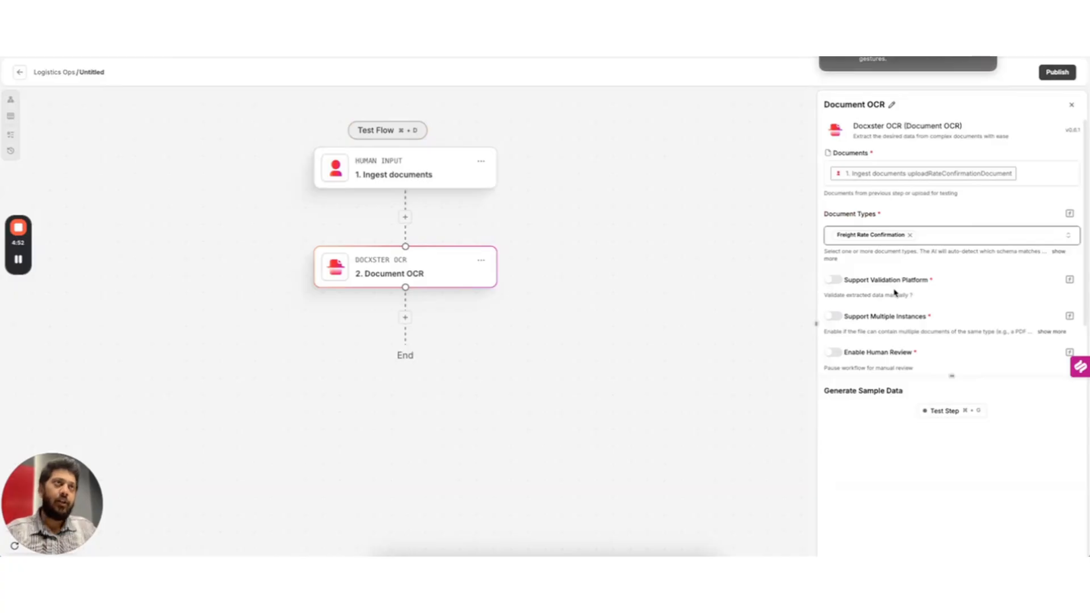
click(835, 280)
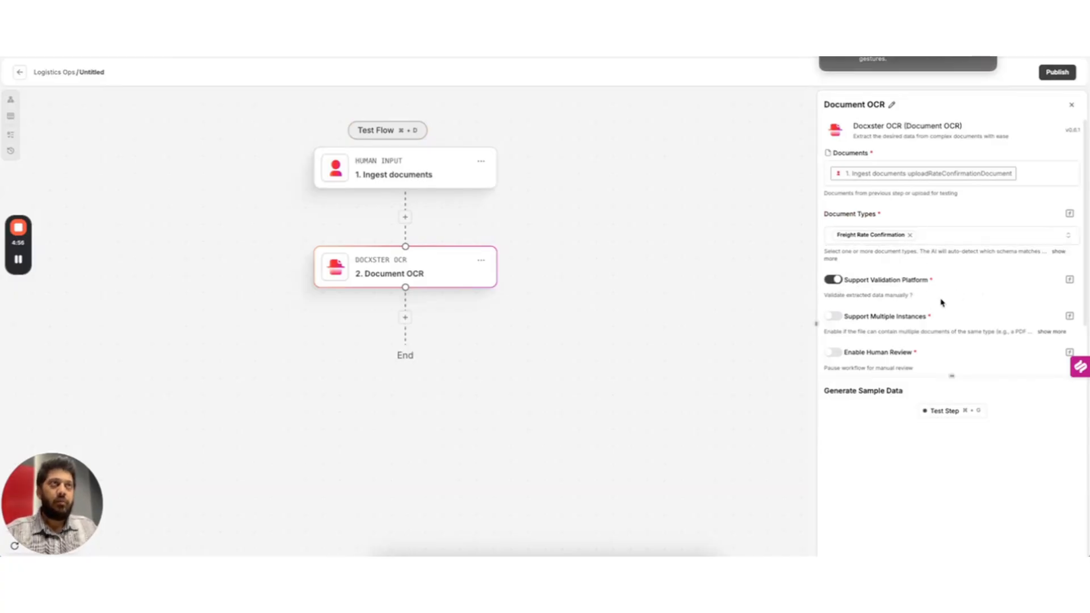
click(952, 414)
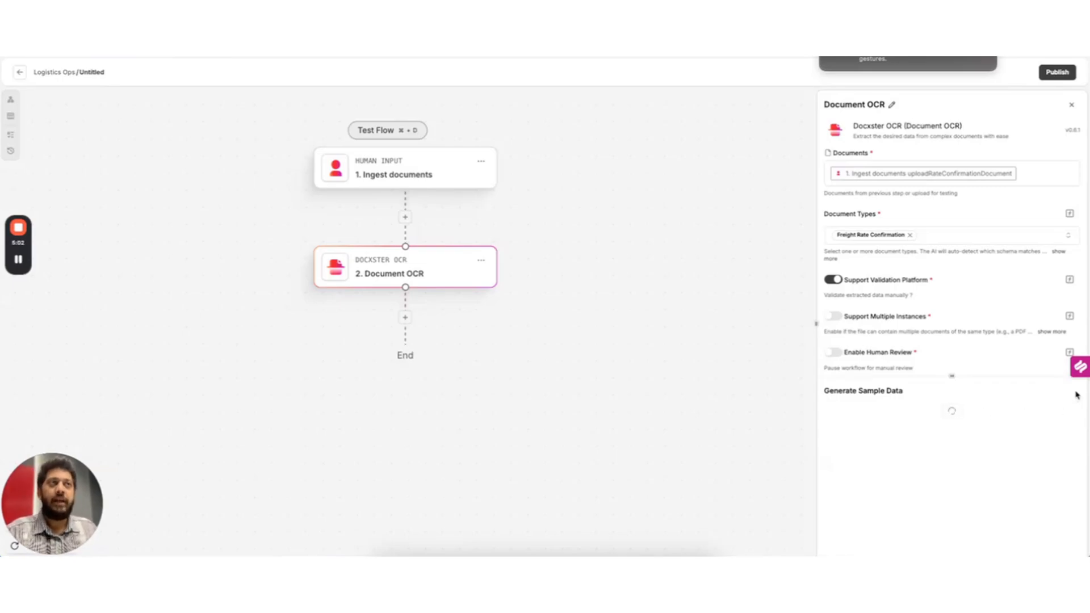
Rename the step 'Extract data from rate conf', check po_number and estimated_weight 32000, then add a step
click(894, 106)
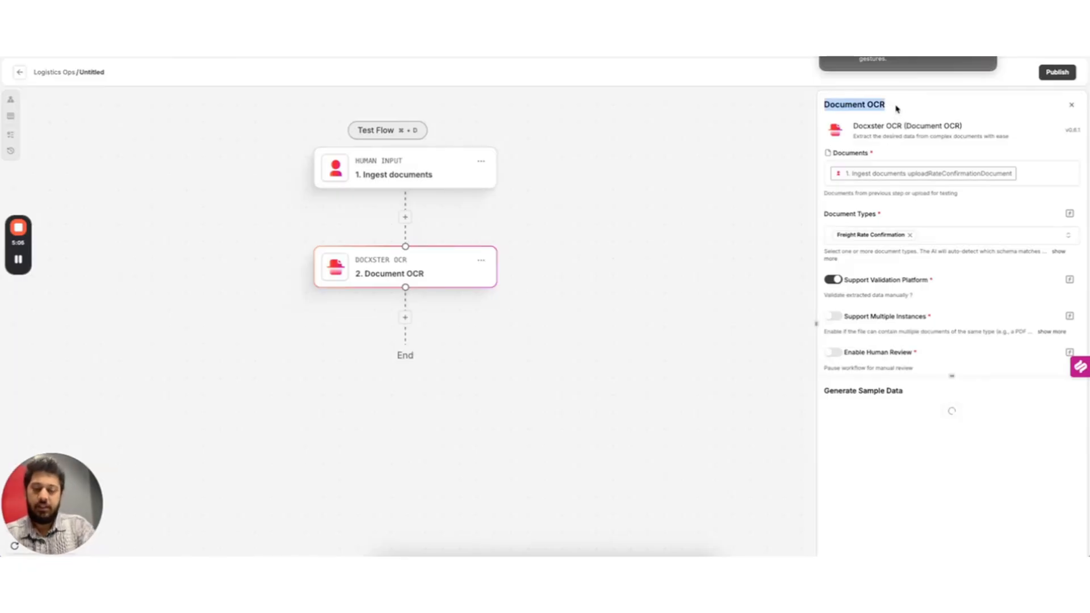
text(Extract d)
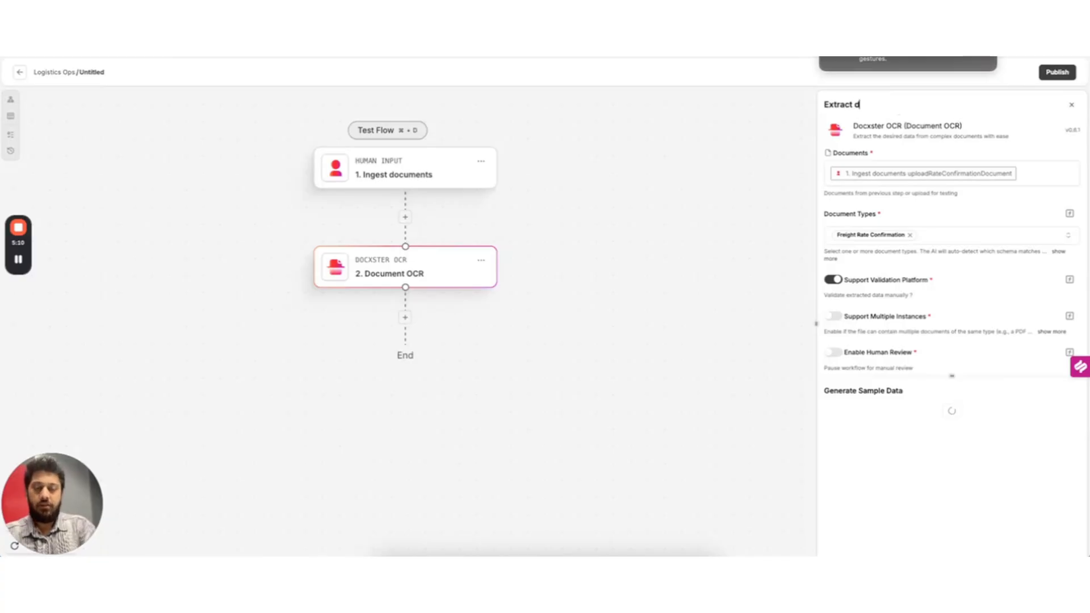
text(ata from ra)
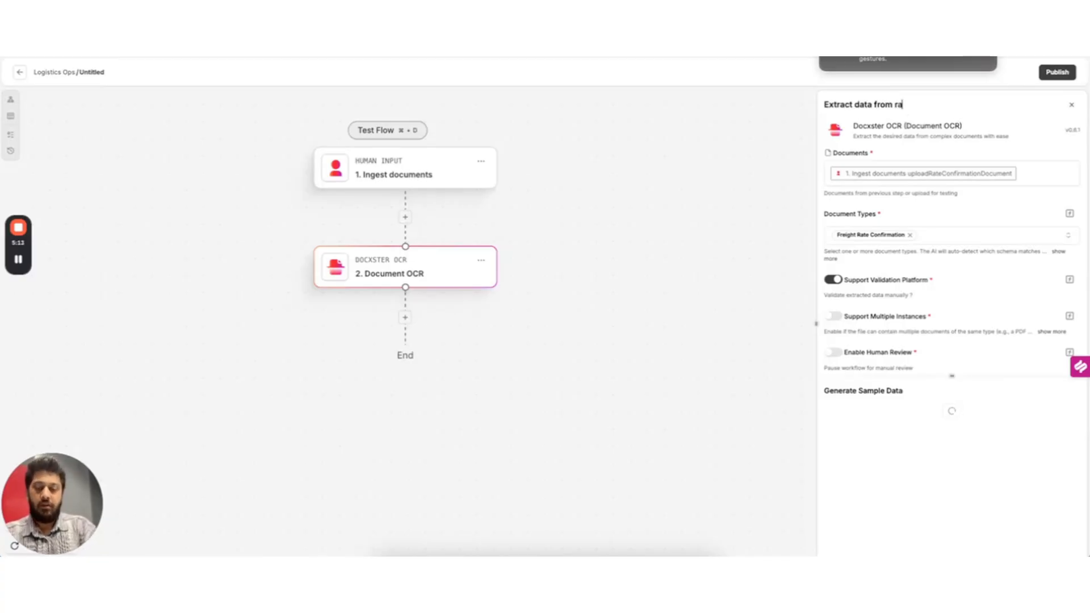
text(te conf)
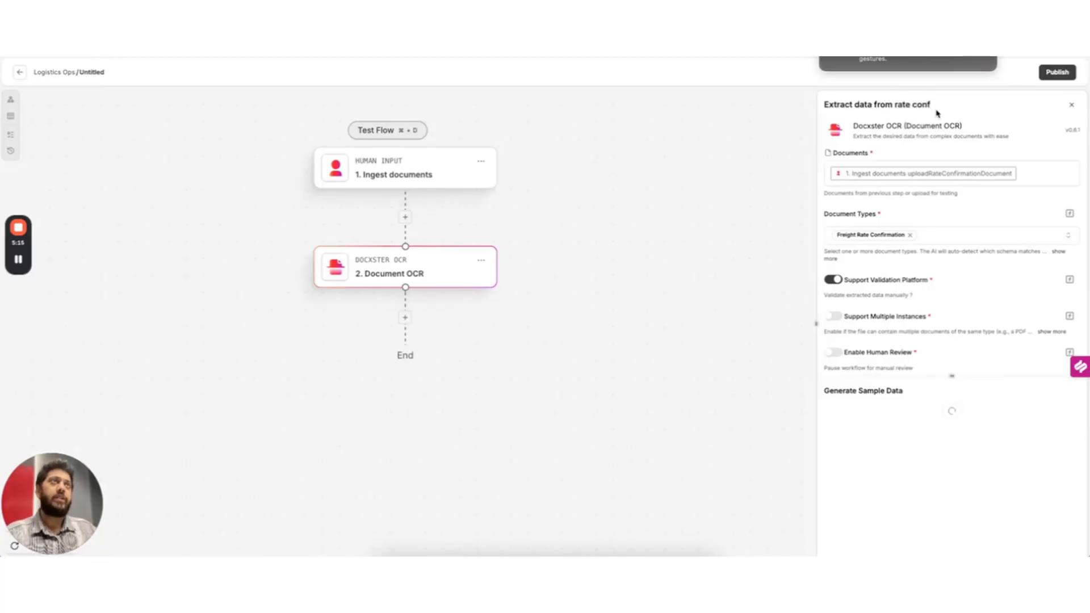
click(932, 140)
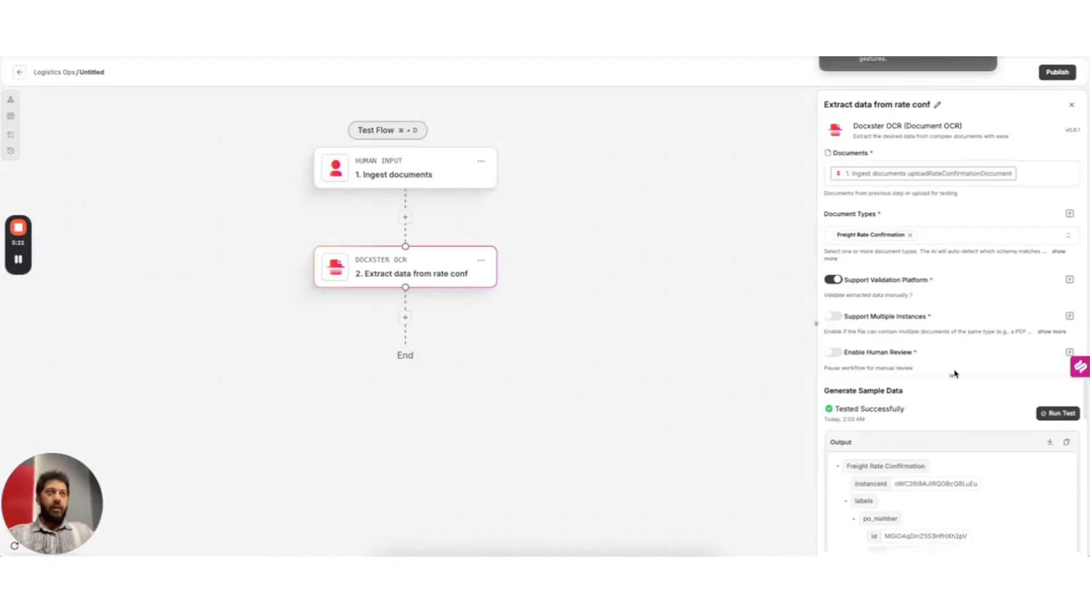
scroll(953, 373, down, 3)
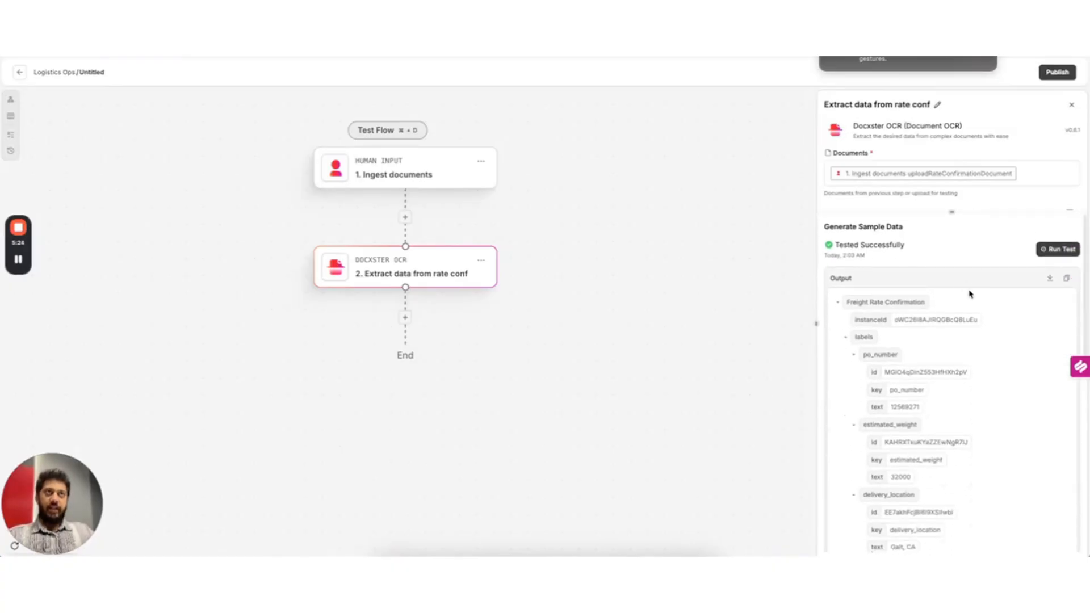
double_click(908, 405)
double_click(891, 478)
scroll(986, 450, down, 2)
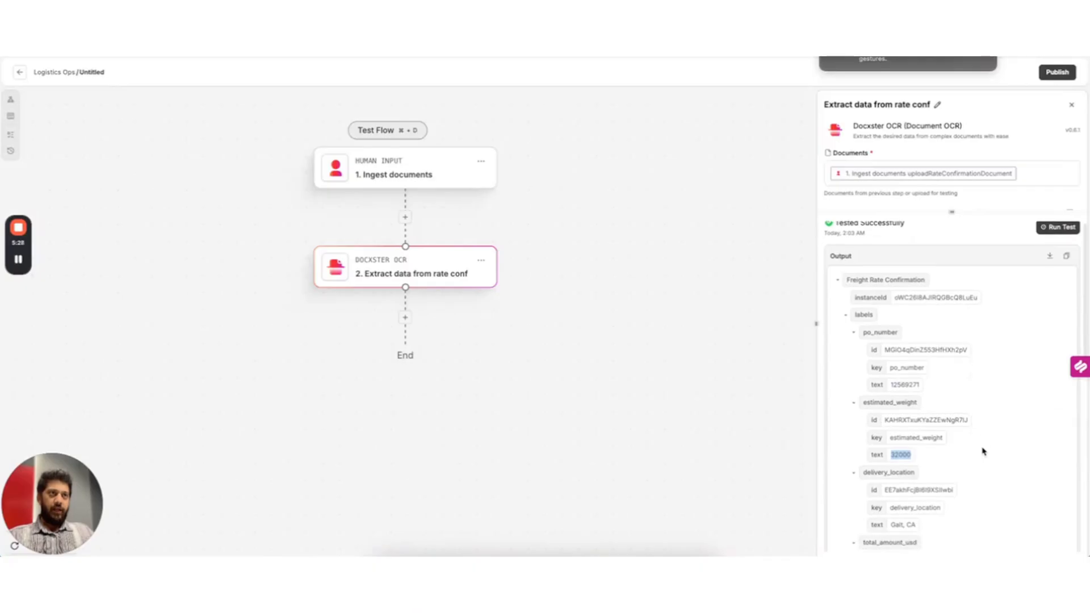
scroll(965, 431, down, 1)
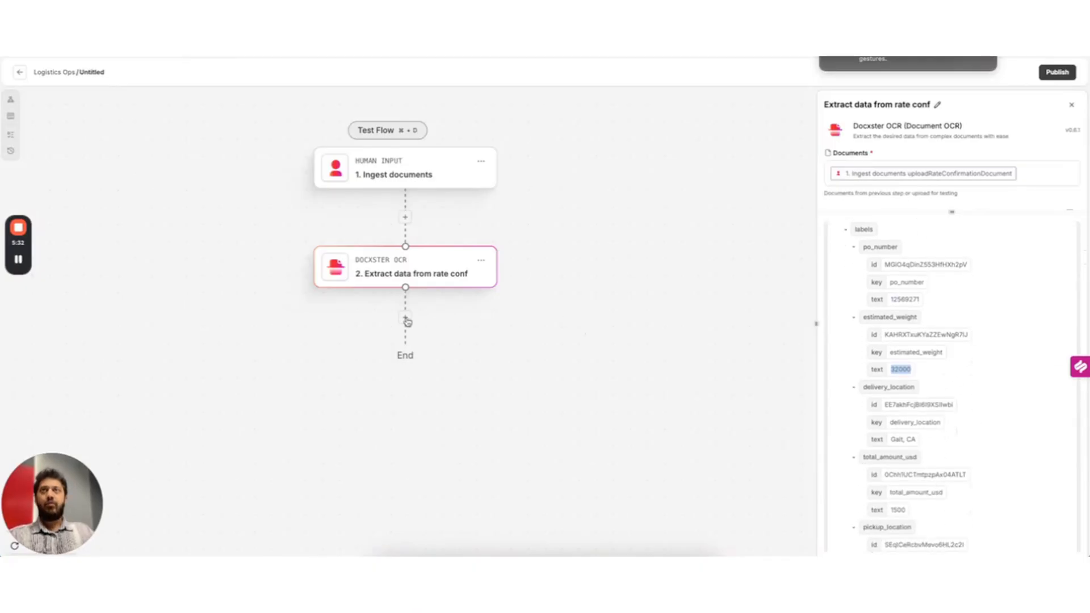
click(406, 320)
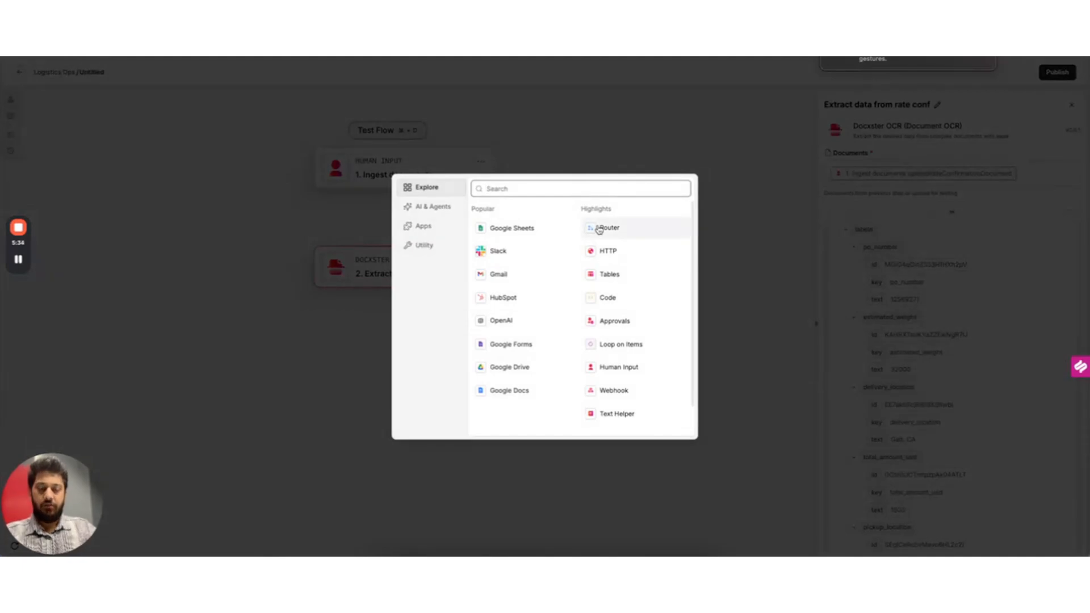
Add a Docxster OCR step that reads the uploadTheFreightInvoice document
text(ocr)
click(520, 233)
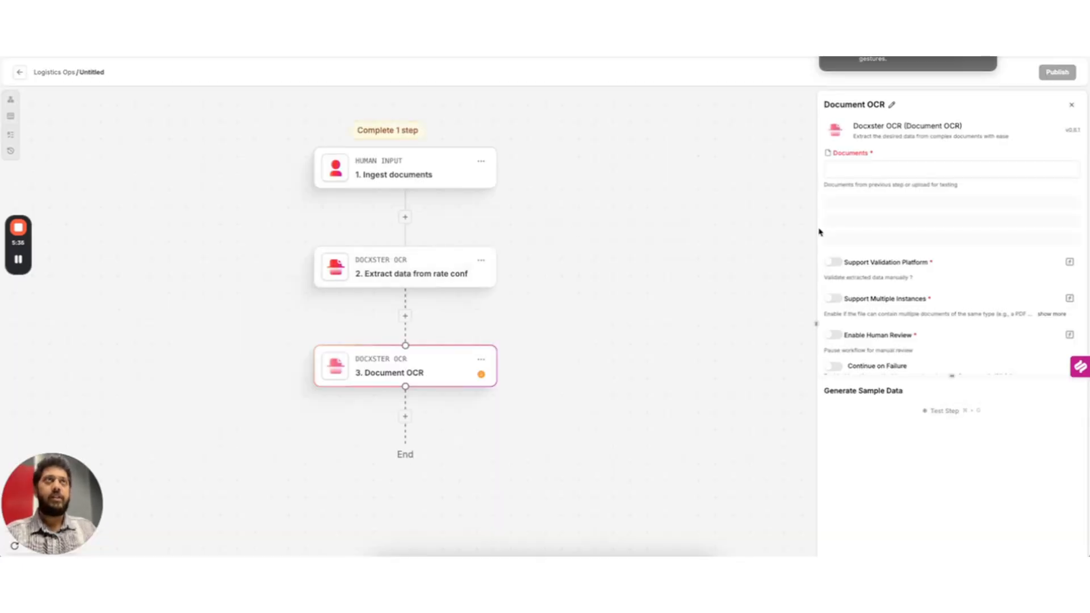
click(905, 171)
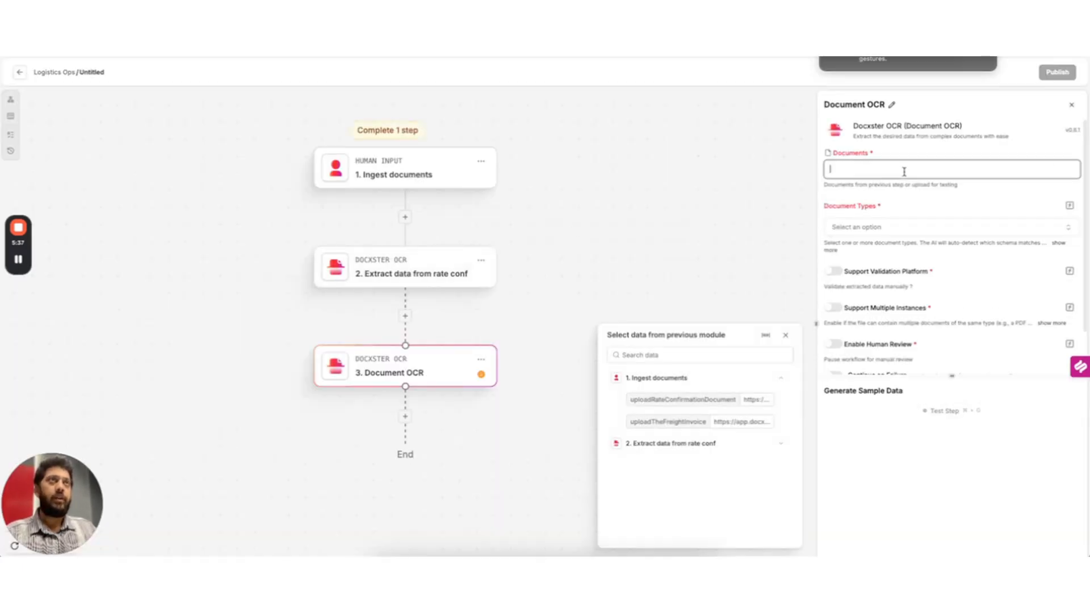
click(745, 420)
Set the document type to Freight Invoice, enable validation support, and test the step
click(894, 239)
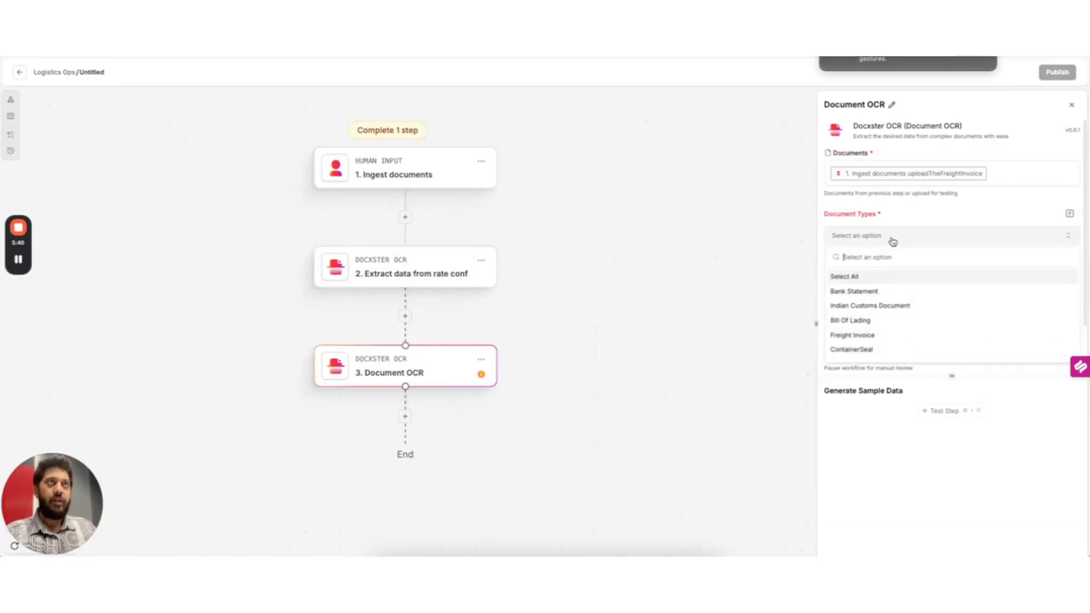
text(freight)
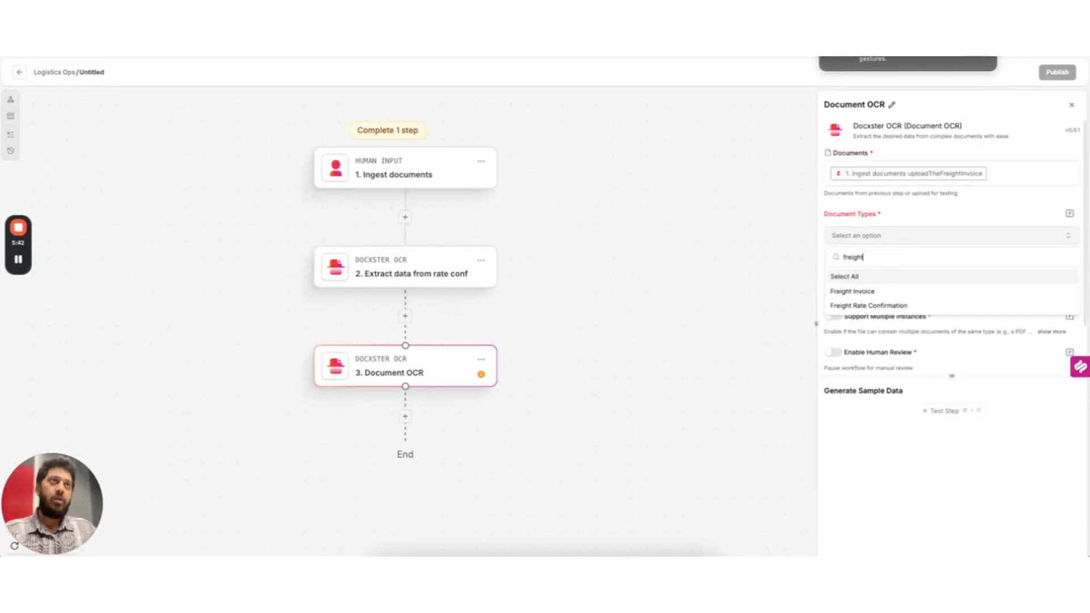
click(860, 291)
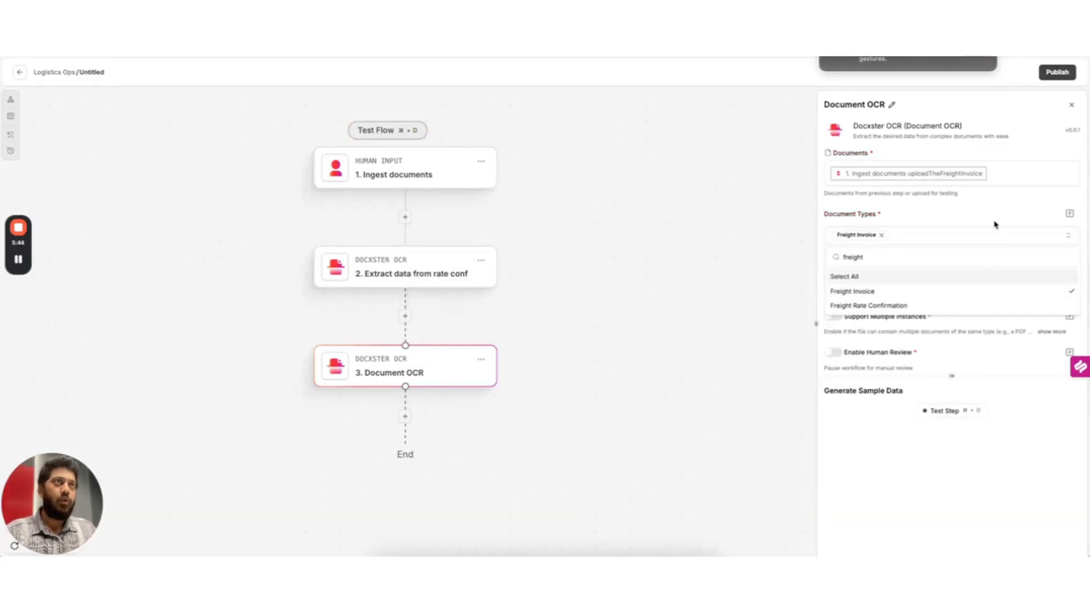
click(979, 219)
click(838, 283)
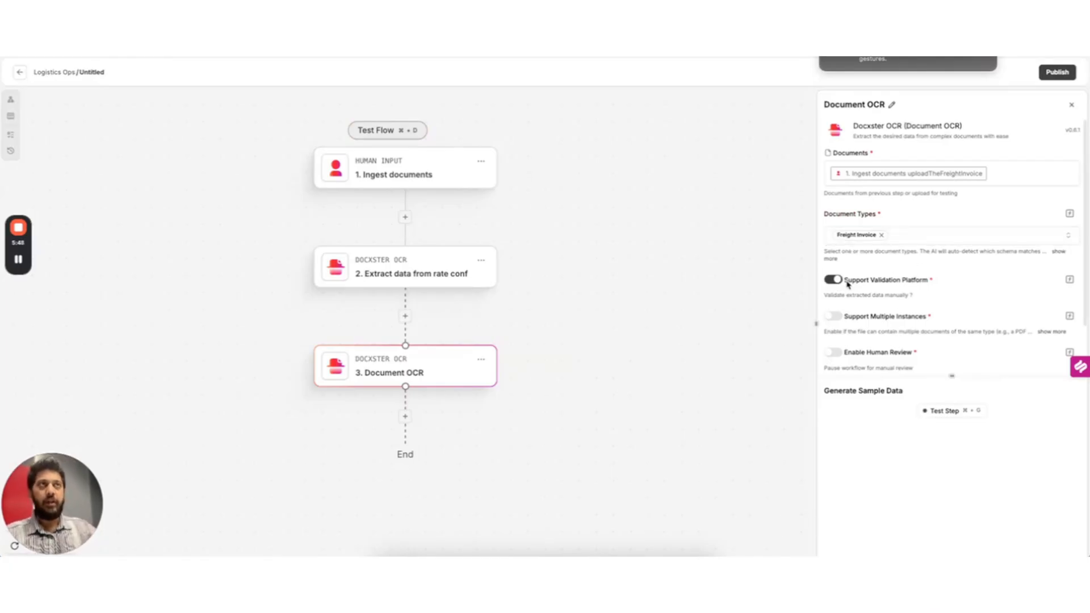
click(945, 412)
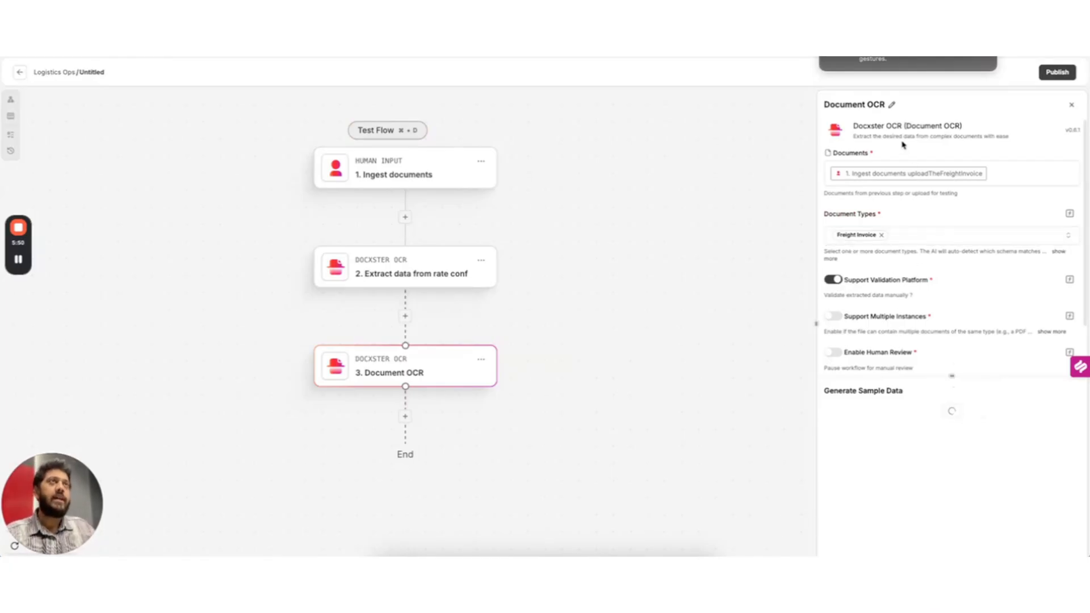
Rename the step 'Extract data from freight inv' and add a new step below it
click(889, 105)
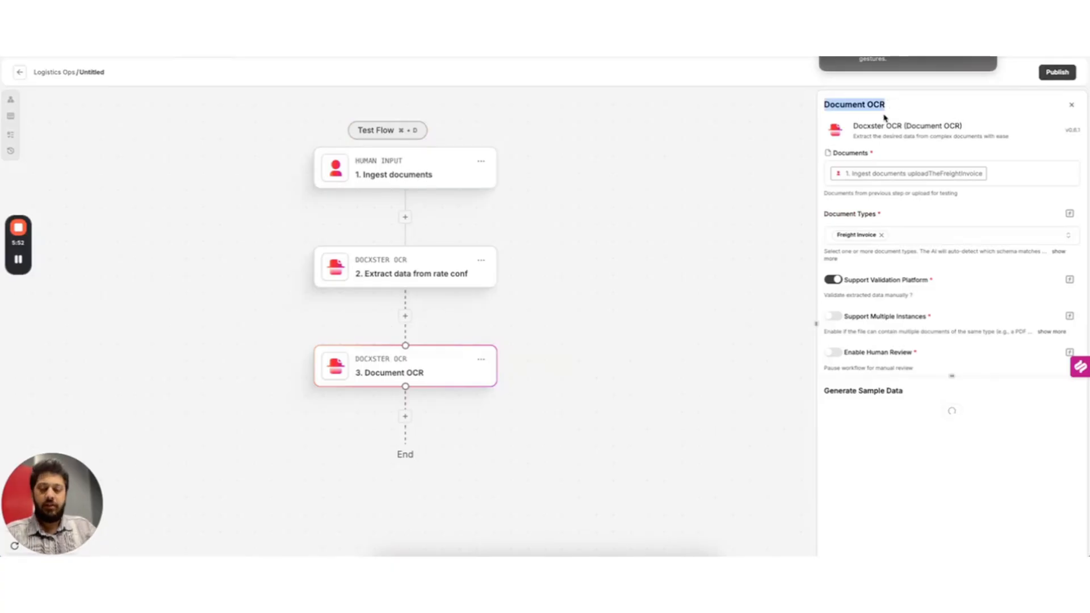
text(Extra)
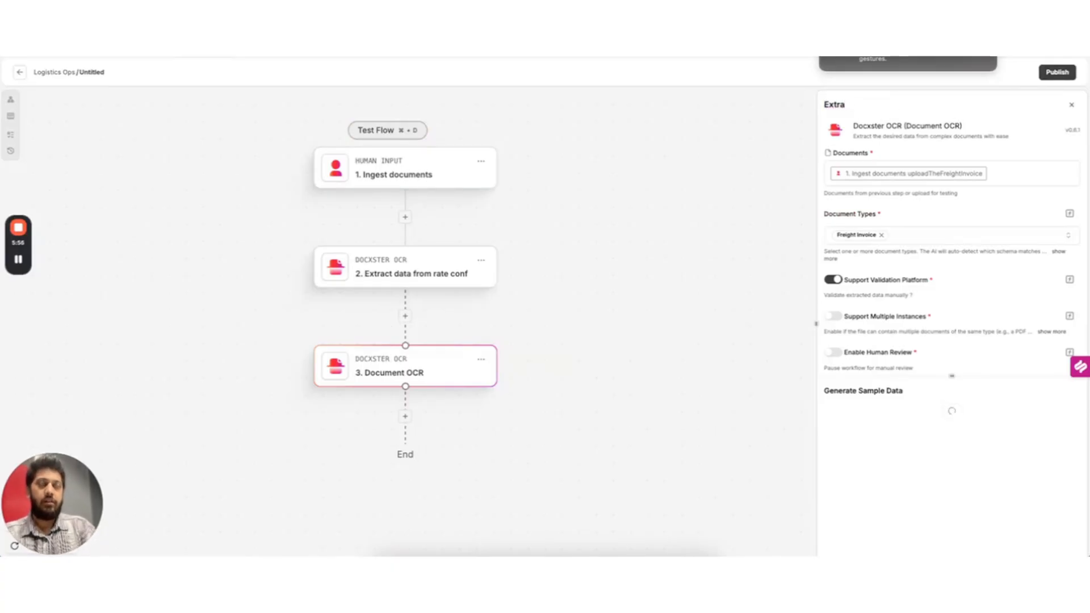
text(ct data from f)
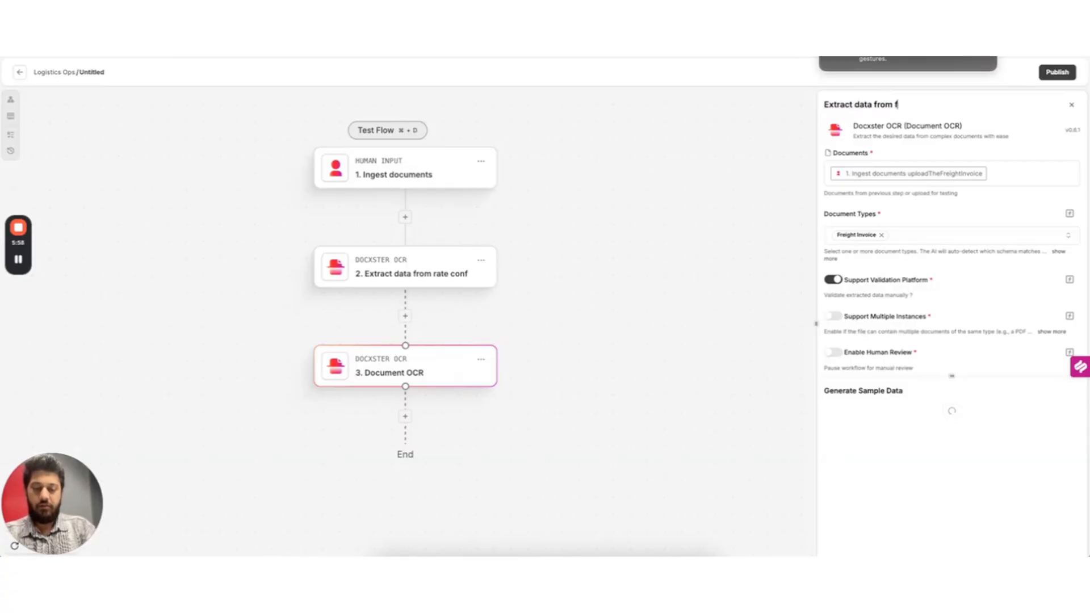
text(reight inv)
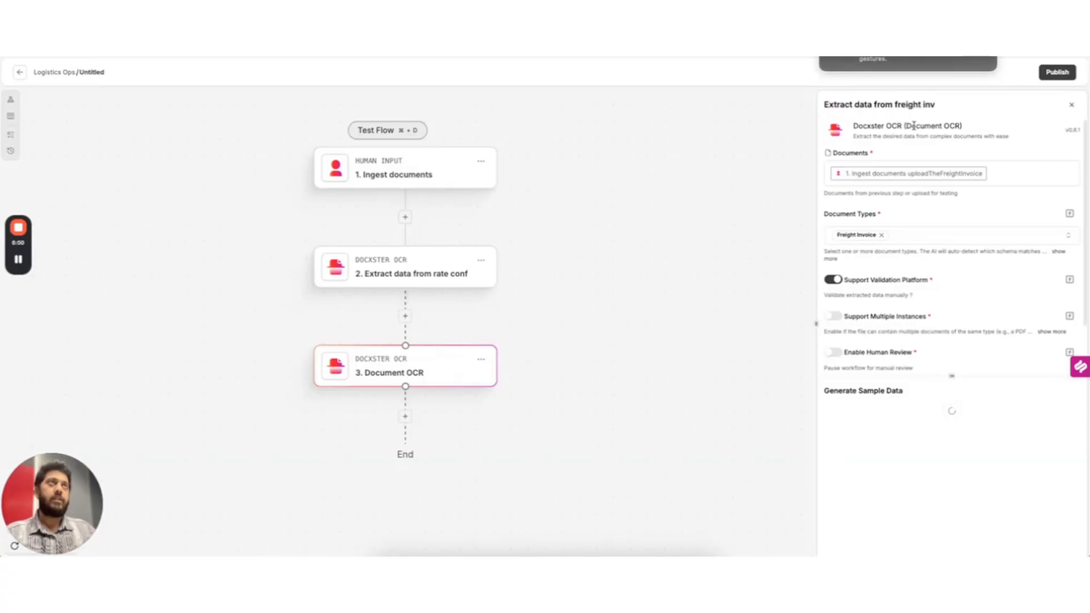
key(Return)
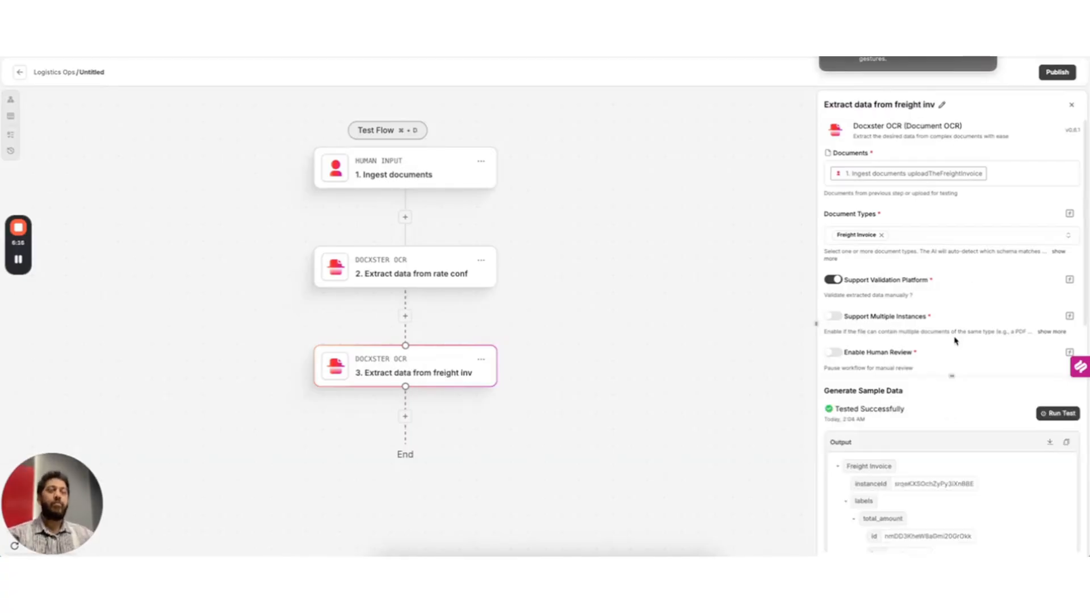
scroll(955, 375, down, 10)
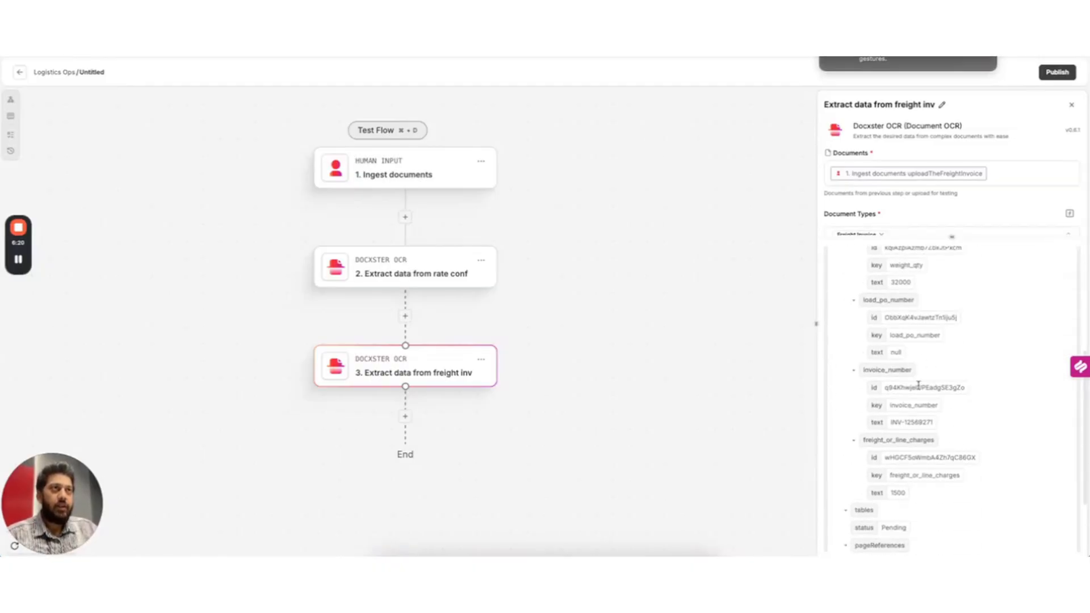
scroll(918, 386, down, 1)
scroll(435, 408, down, 1)
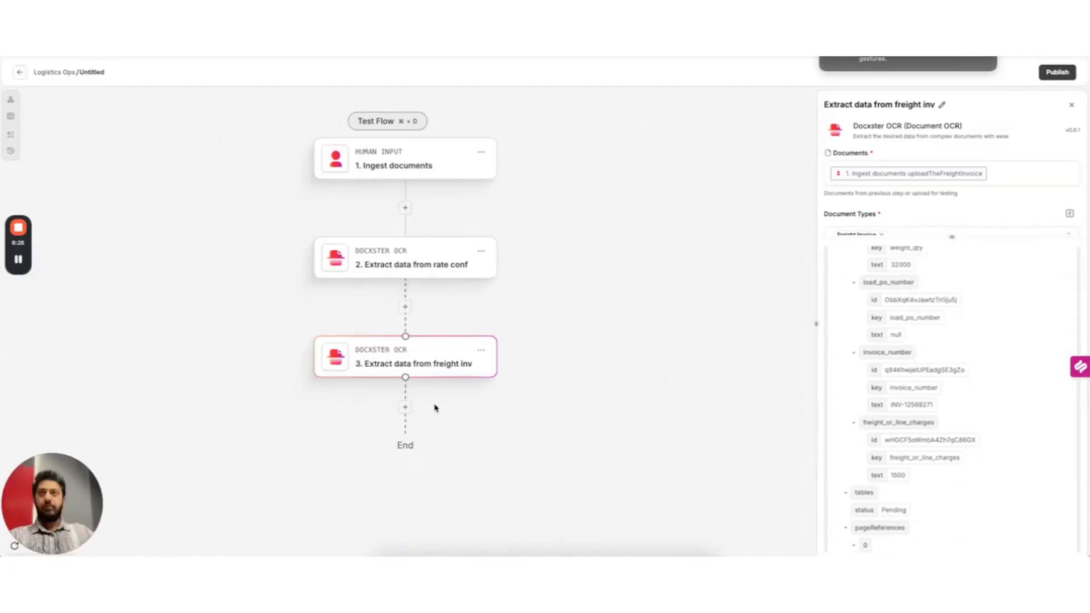
click(400, 407)
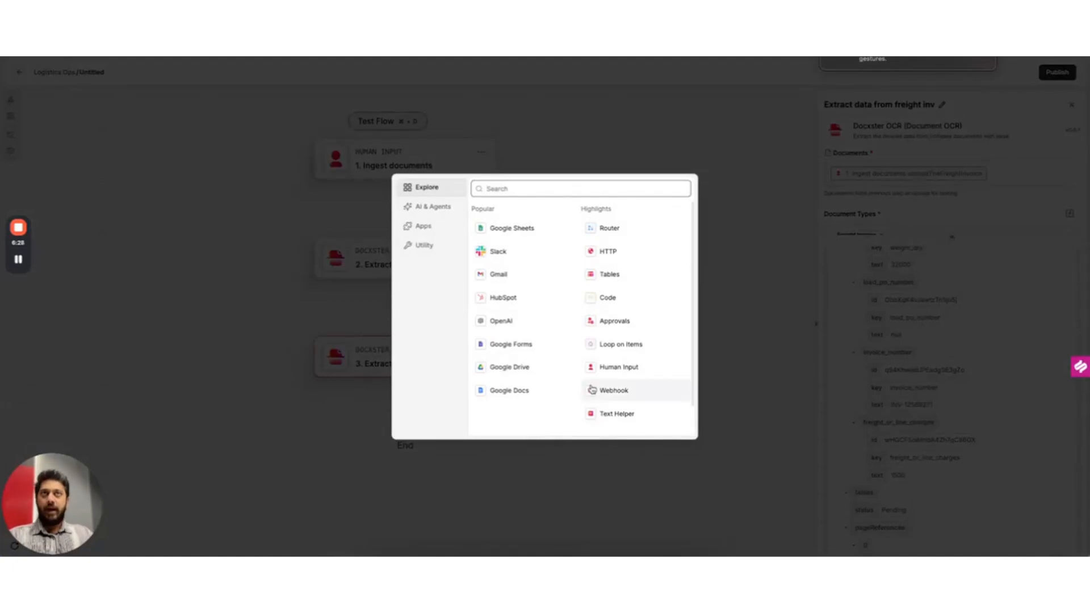
Search 'valida' and add the Document-validation Label Validations action as step 4
click(561, 193)
text(valida)
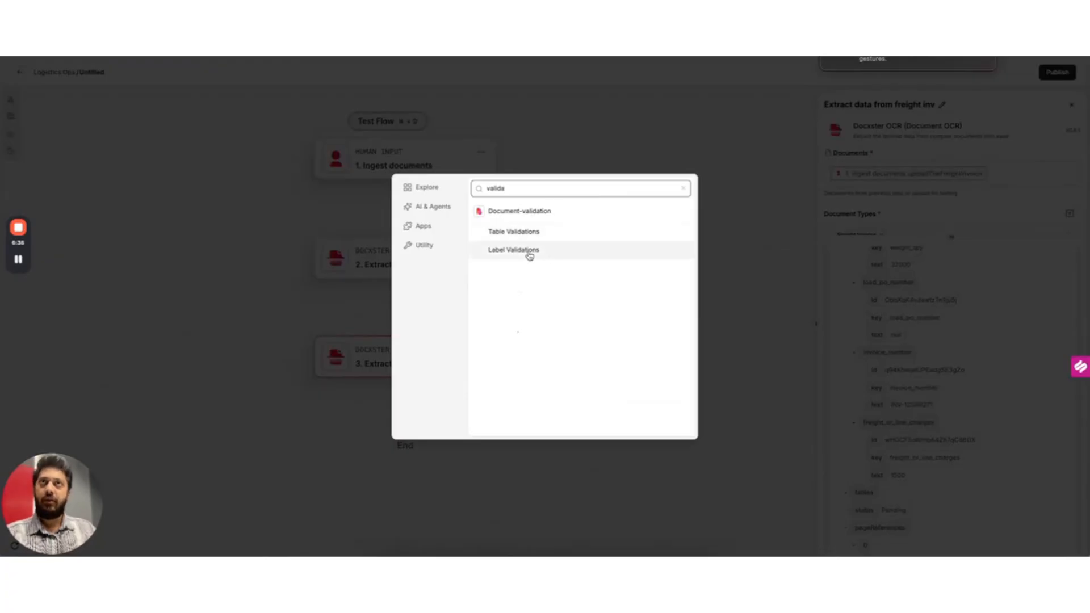
click(530, 257)
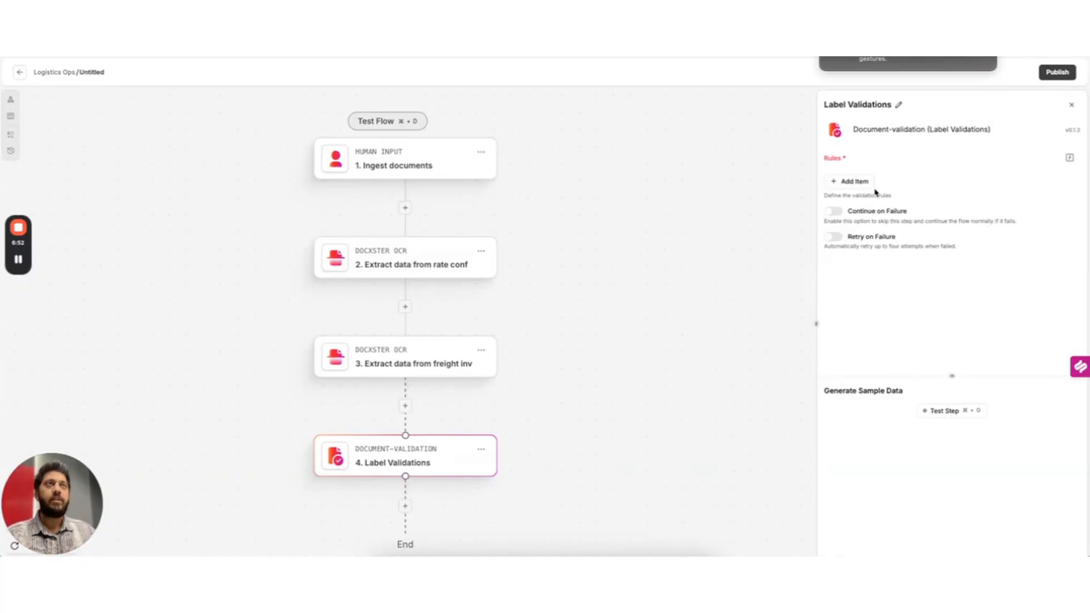
Create rule #1 comparing the rate-conf po_number using 'text exactly matches'
click(861, 190)
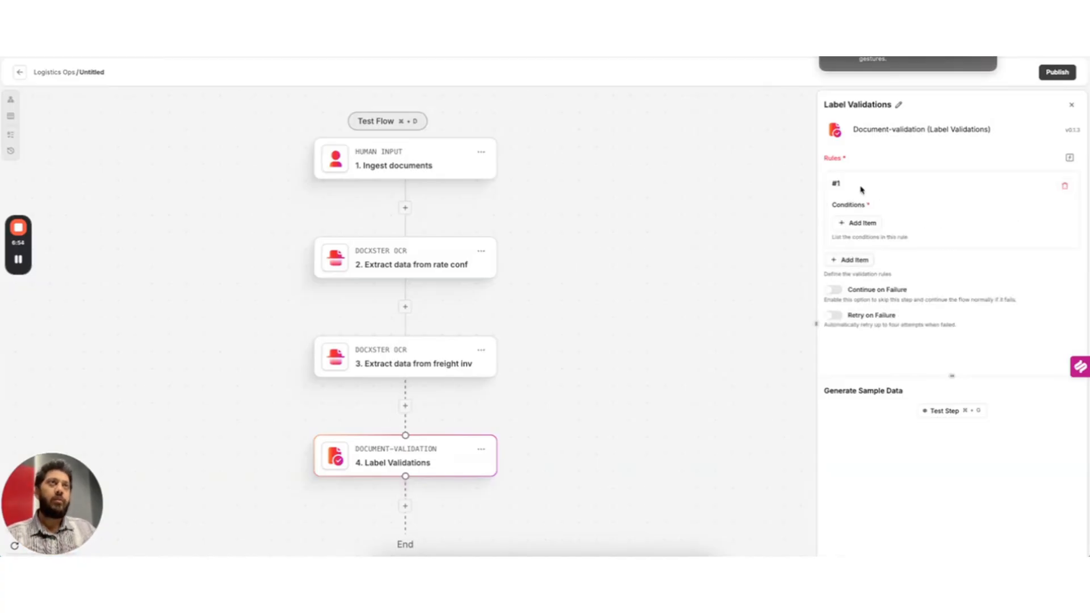
click(858, 230)
click(903, 266)
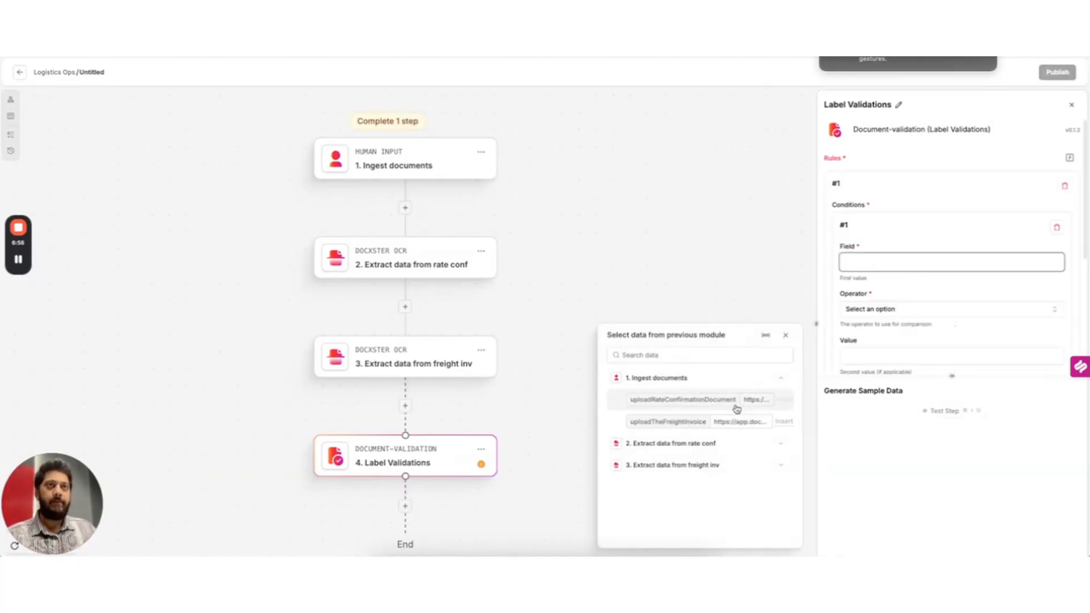
click(779, 444)
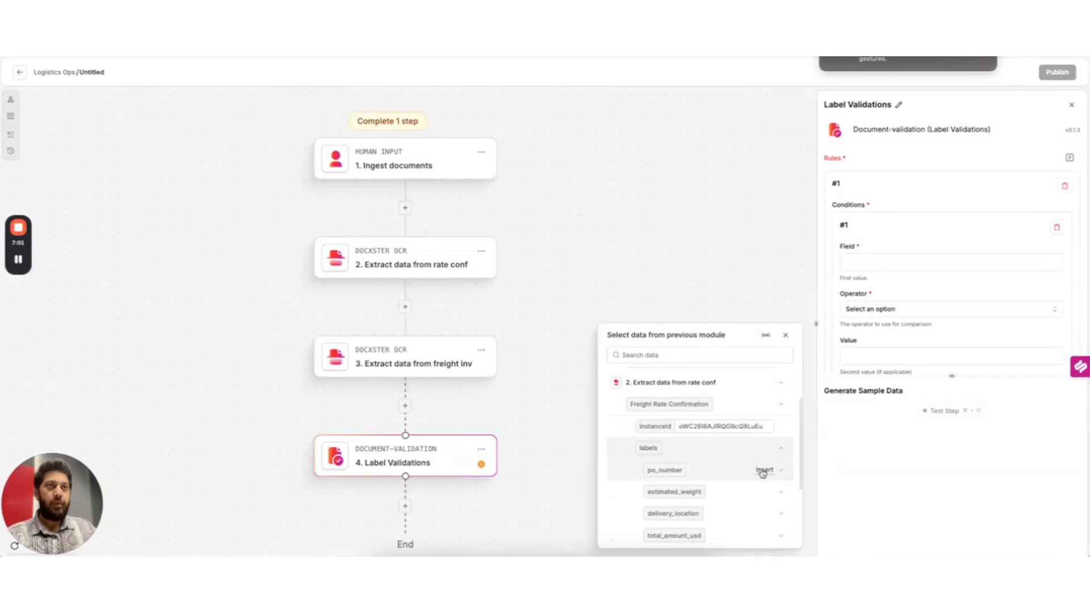
click(762, 472)
click(917, 335)
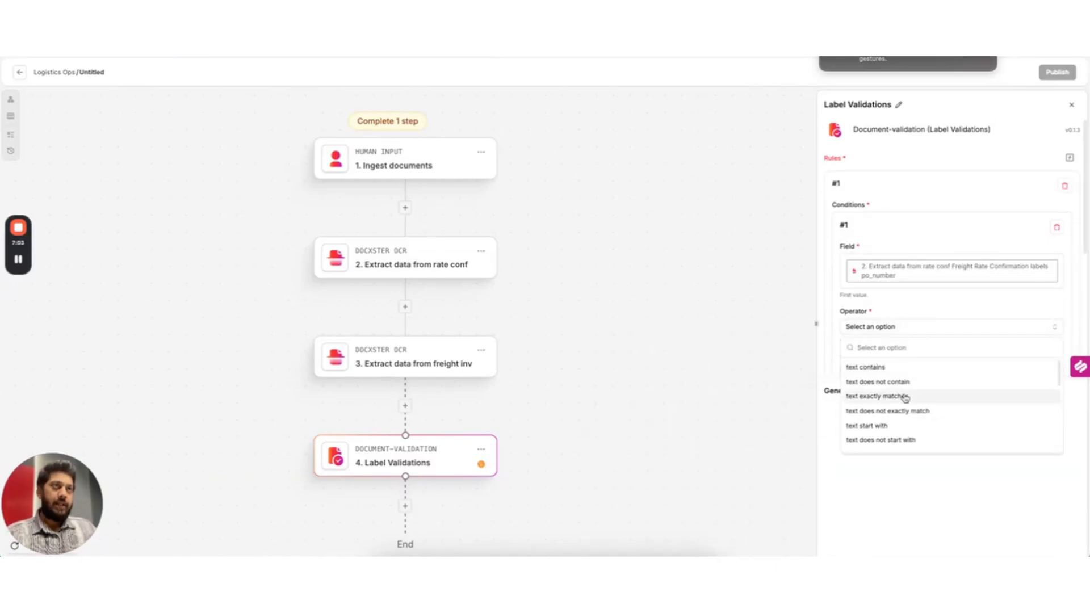
click(906, 397)
Use the freight invoice load_po_number as rule #1's comparison value
scroll(934, 305, down, 2)
click(909, 293)
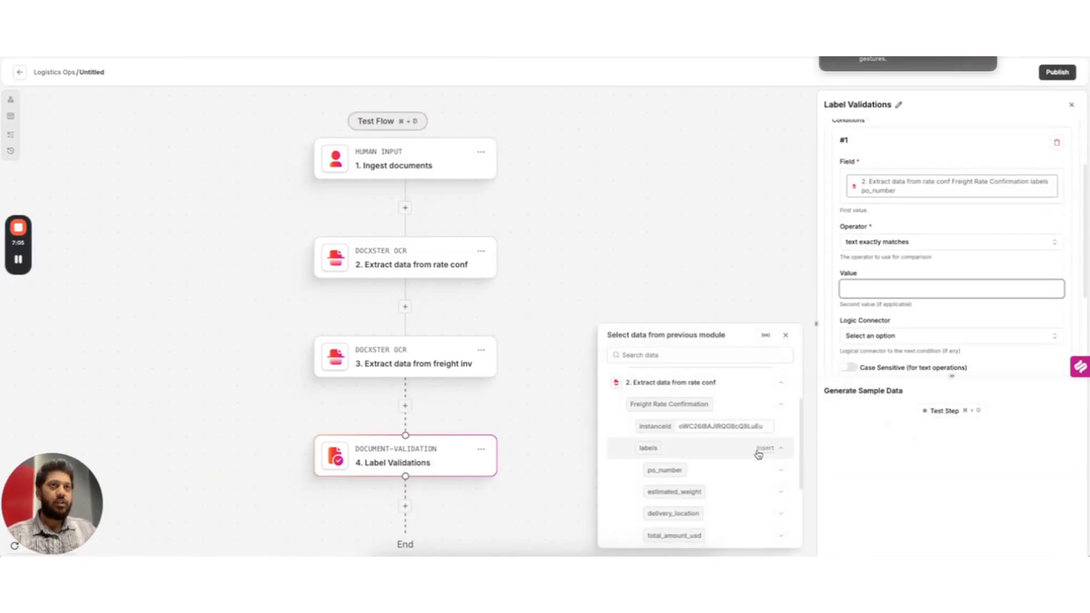
click(783, 407)
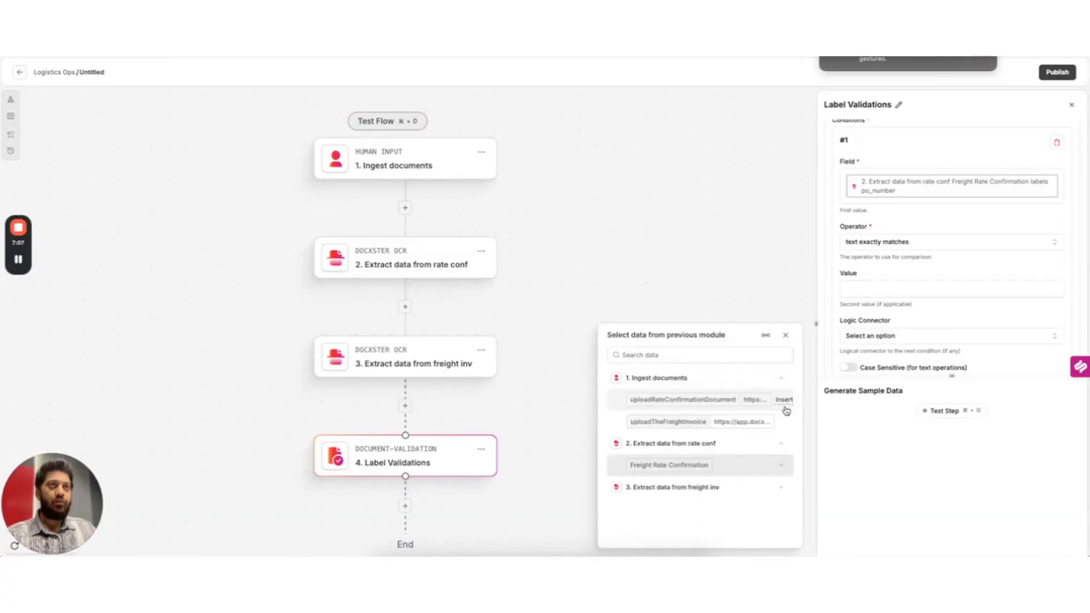
click(781, 487)
click(783, 511)
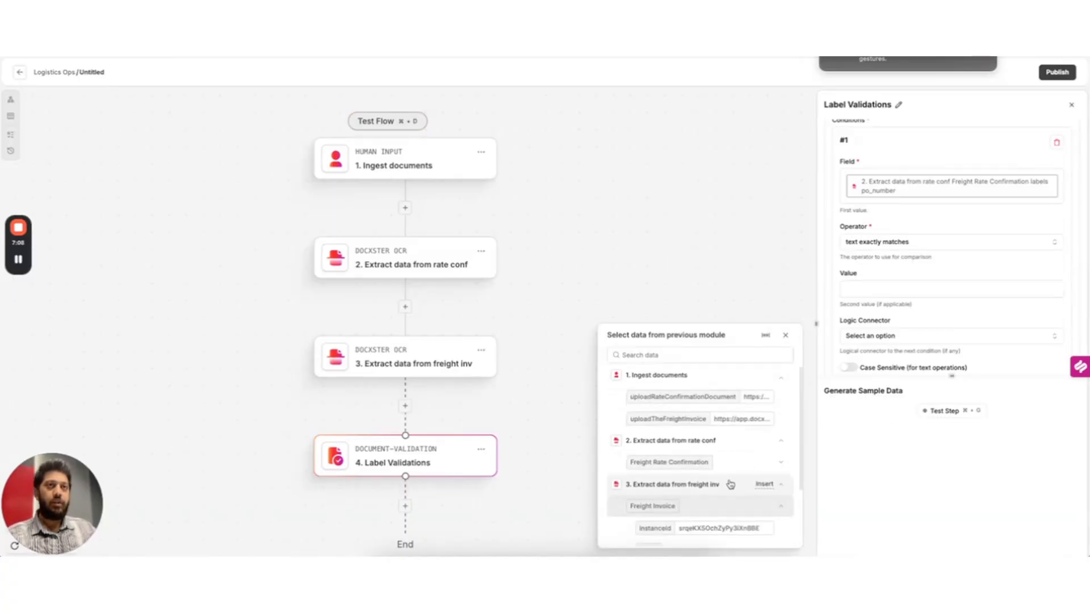
scroll(731, 484, down, 2)
click(754, 473)
scroll(754, 474, down, 1)
click(765, 471)
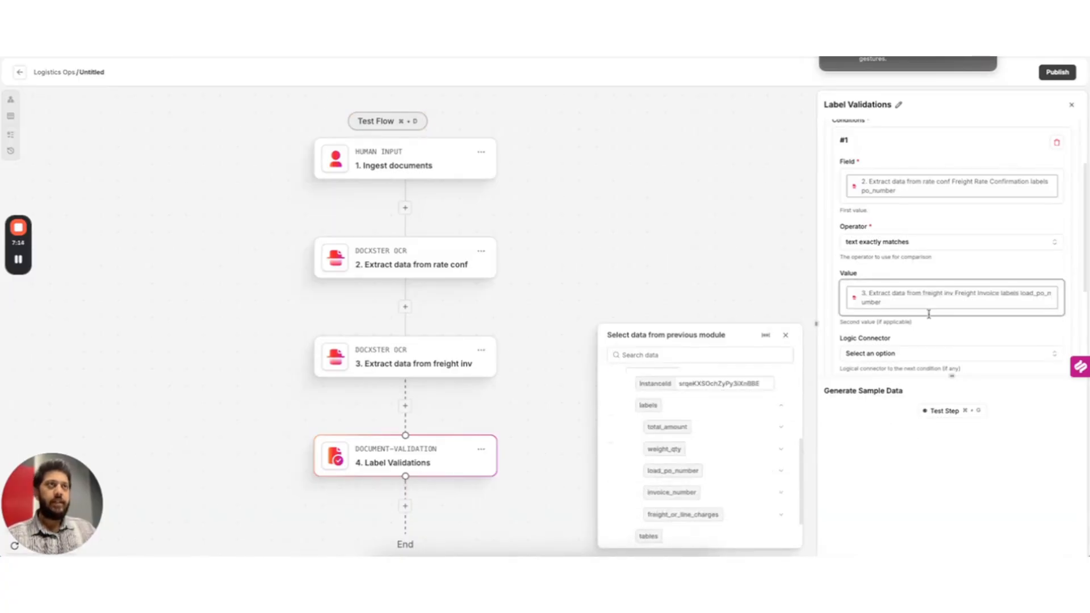
scroll(929, 311, down, 2)
Add rule #2 with the rate-conf estimated_weight as its field
click(855, 350)
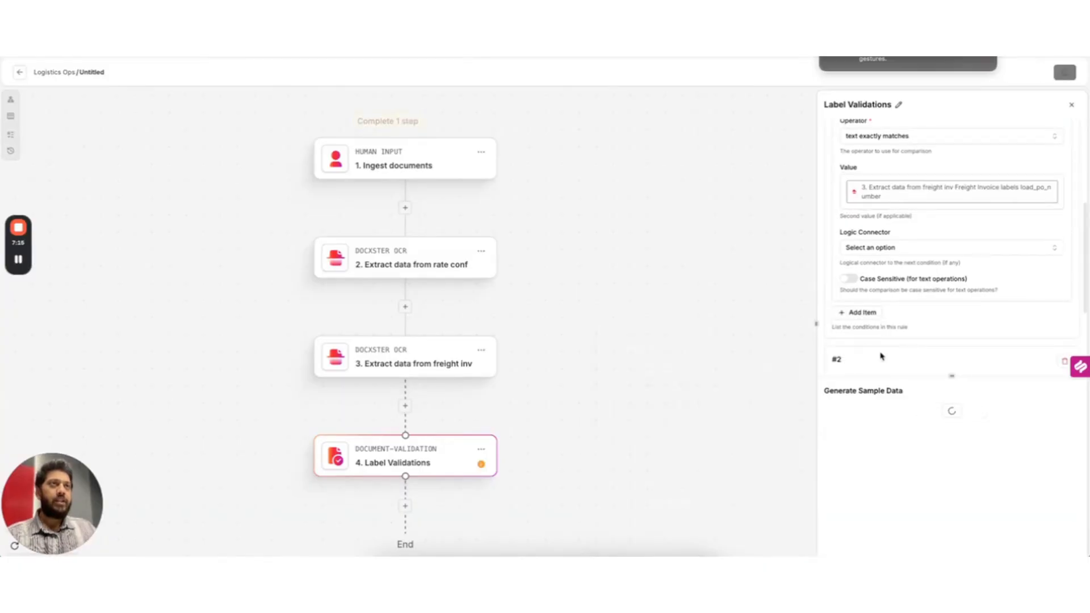
scroll(914, 289, down, 2)
click(860, 276)
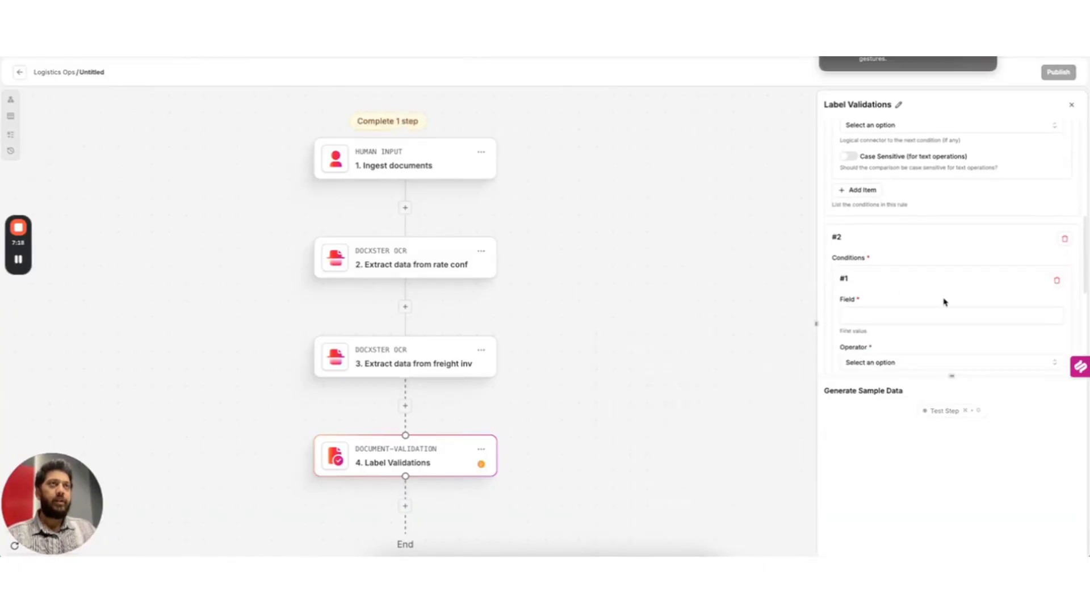
click(902, 315)
scroll(743, 449, up, 4)
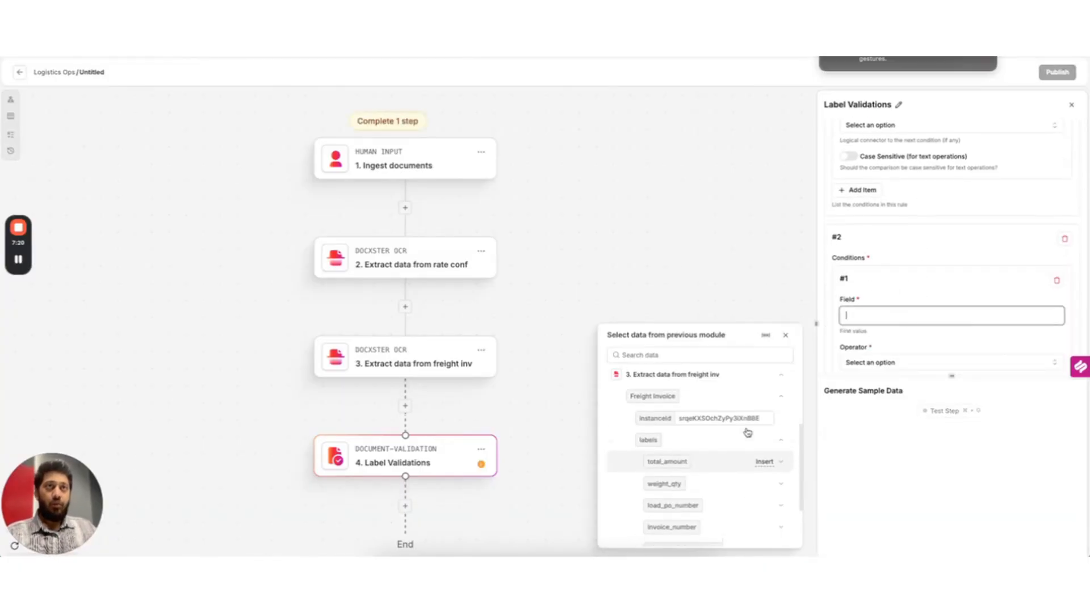
scroll(747, 433, up, 2)
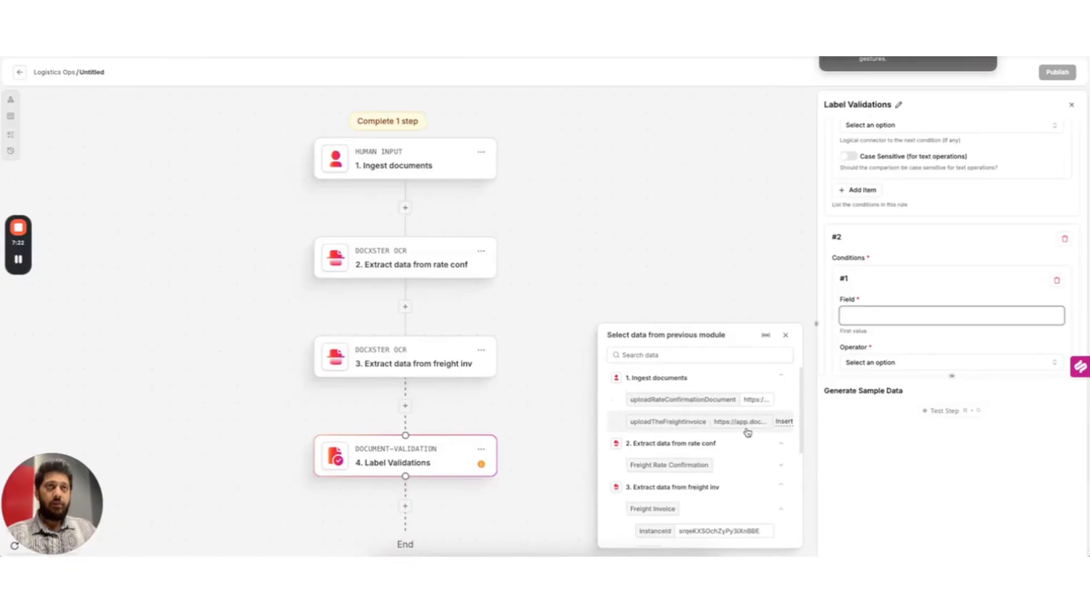
click(781, 465)
scroll(760, 460, down, 2)
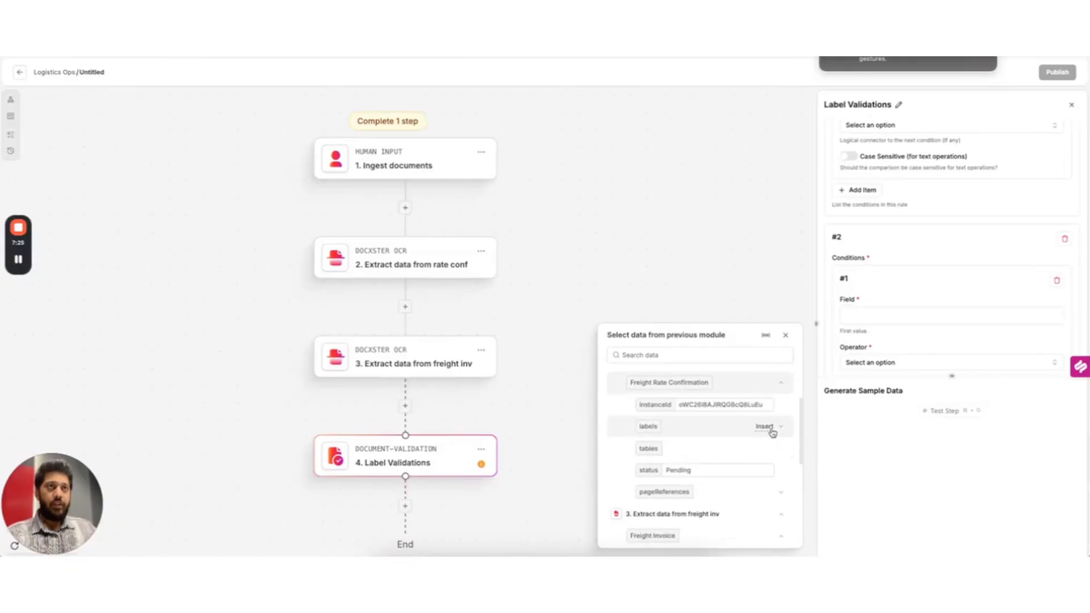
click(770, 430)
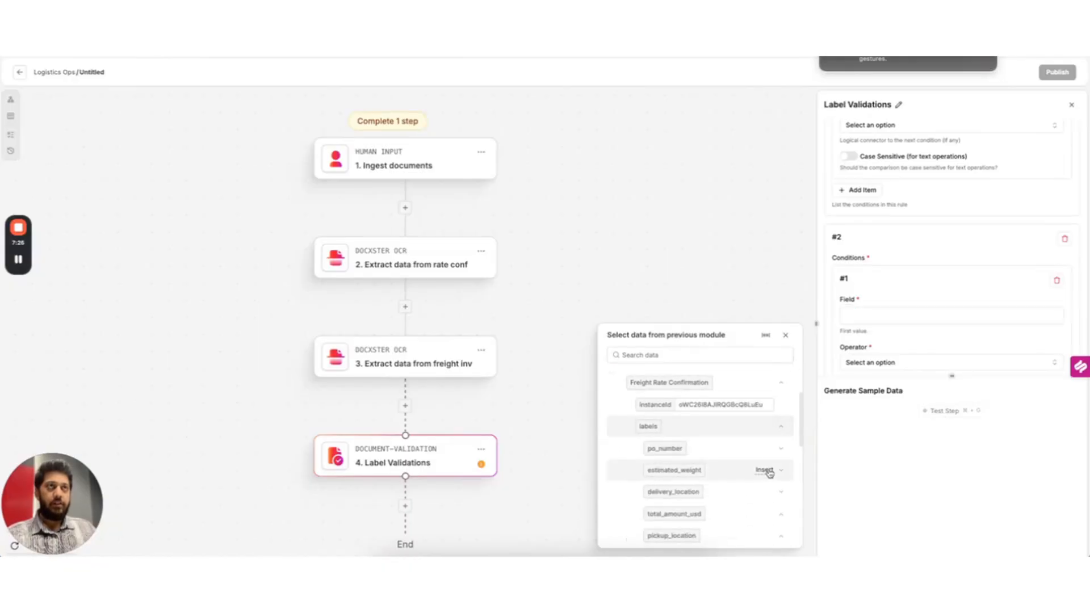
click(763, 471)
scroll(900, 331, down, 2)
Make rule #2 require an exact text match with invoice weight_qty, then add an empty rule #3
click(884, 291)
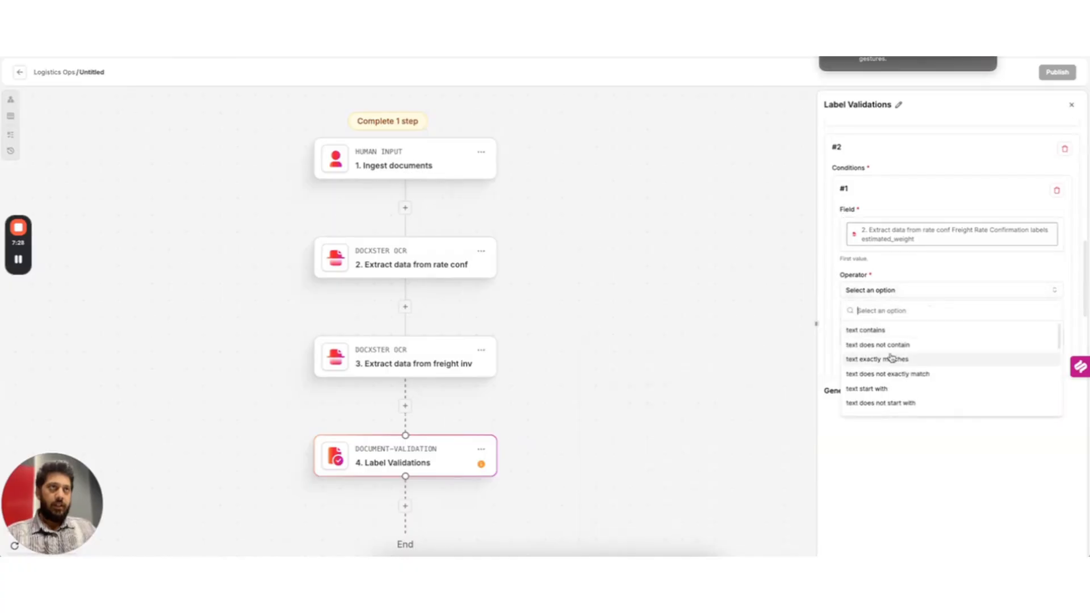
click(892, 360)
scroll(919, 326, down, 1)
click(915, 318)
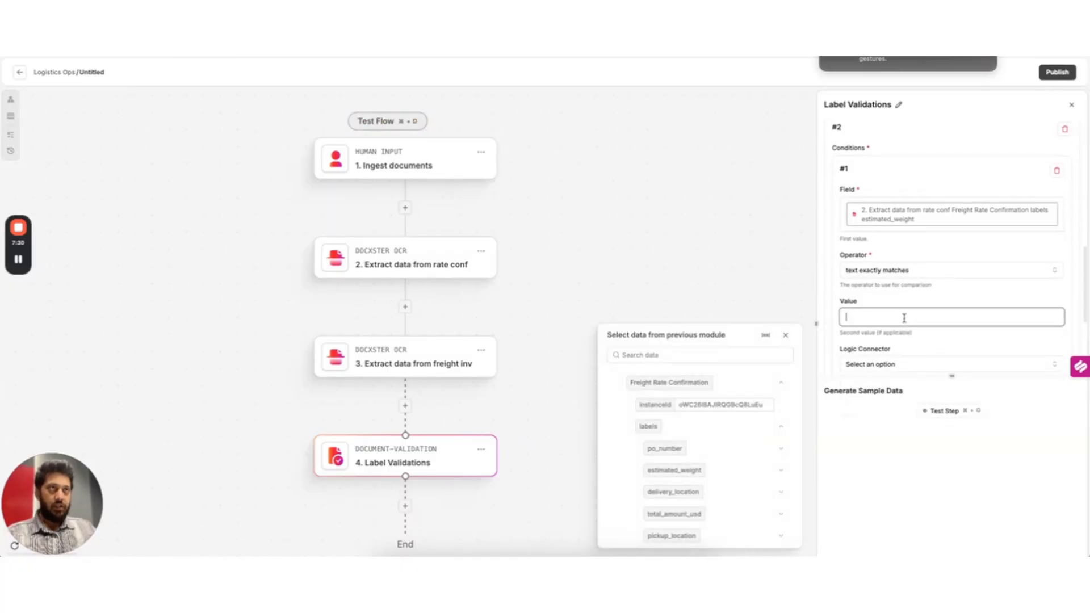
scroll(729, 449, down, 5)
scroll(729, 449, down, 1)
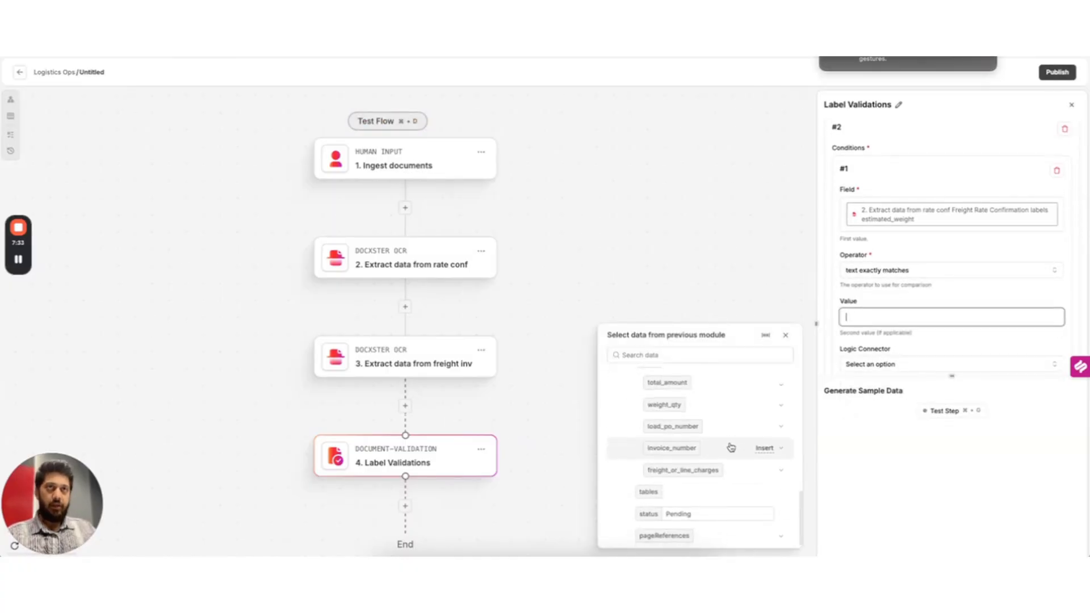
scroll(725, 446, up, 2)
click(764, 430)
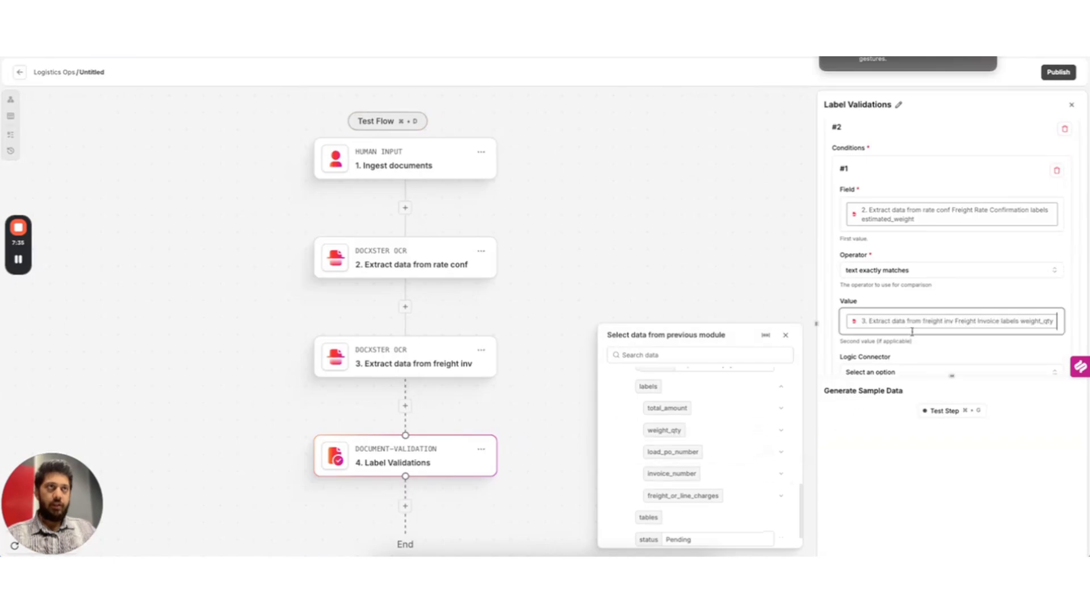
scroll(914, 318, down, 2)
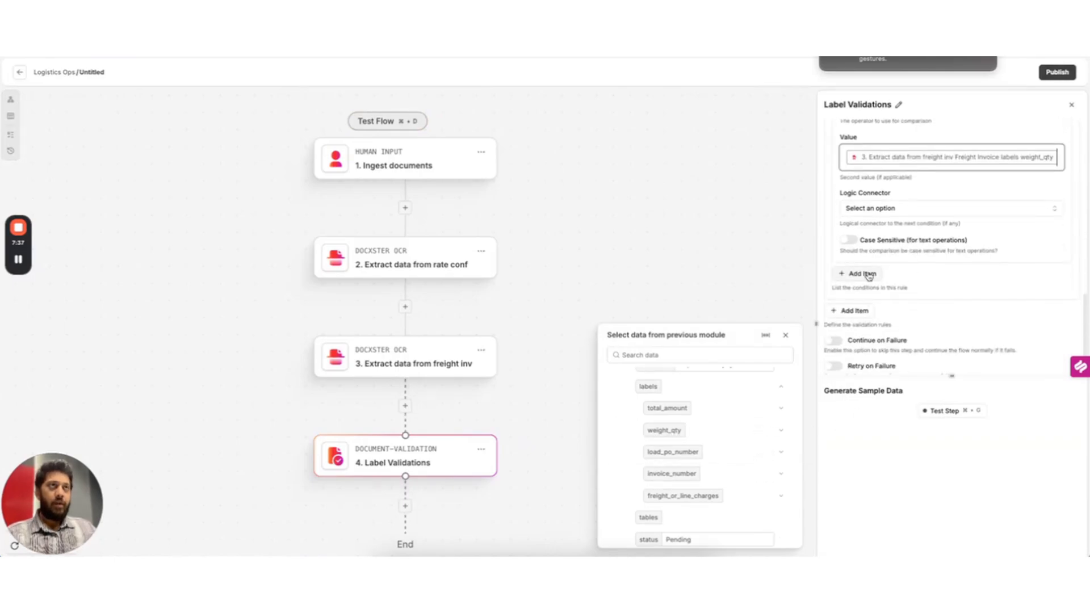
click(857, 310)
Set rule #3's field to invoice freight_or_line_charges with 'text exactly matches'
scroll(885, 313, down, 2)
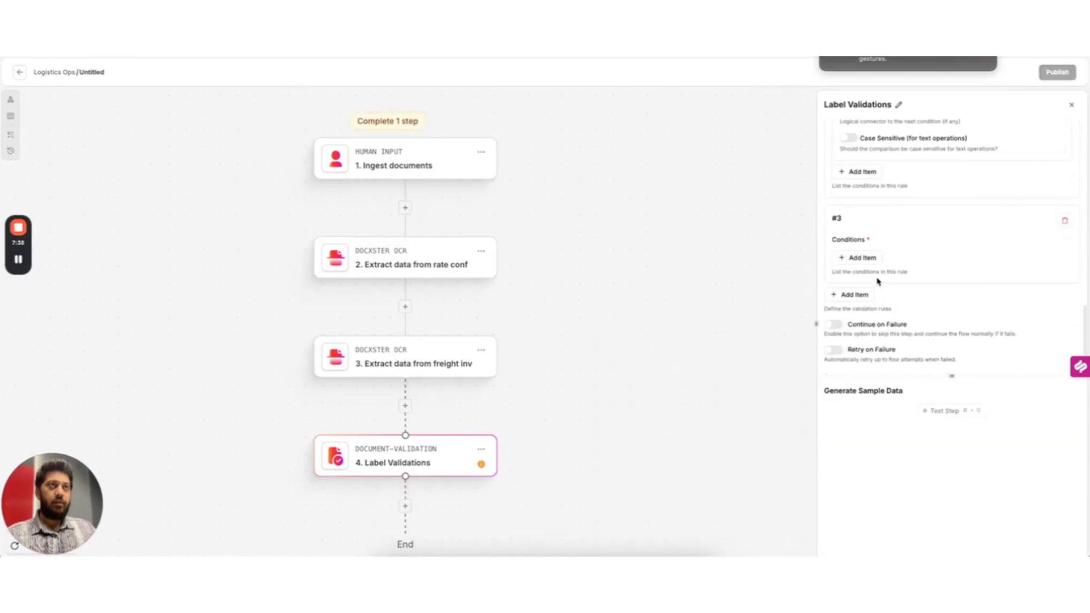
click(866, 263)
click(884, 301)
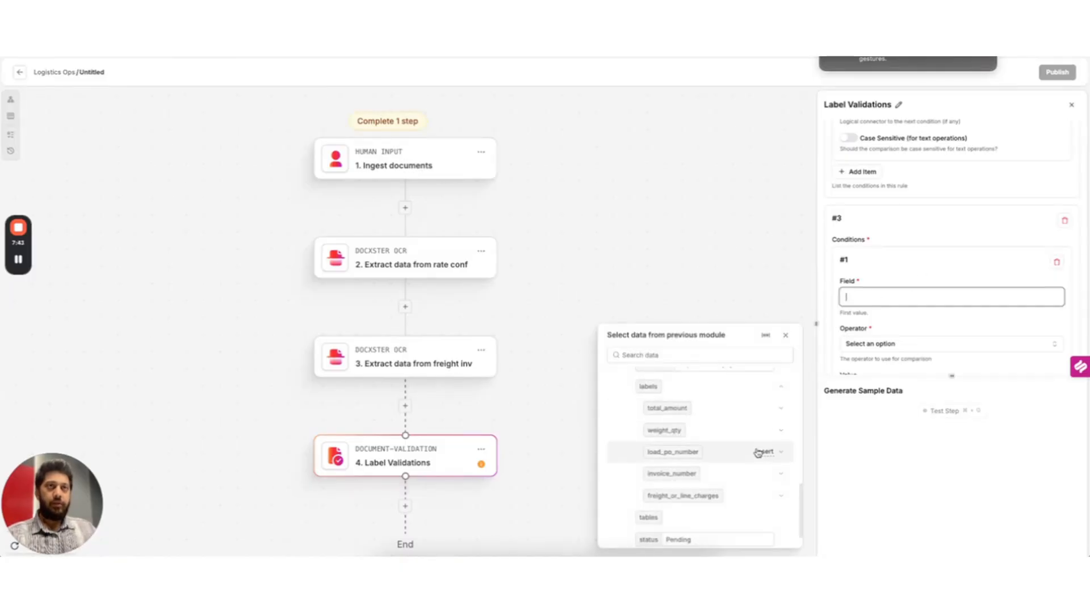
scroll(758, 453, down, 1)
click(762, 474)
scroll(933, 311, down, 1)
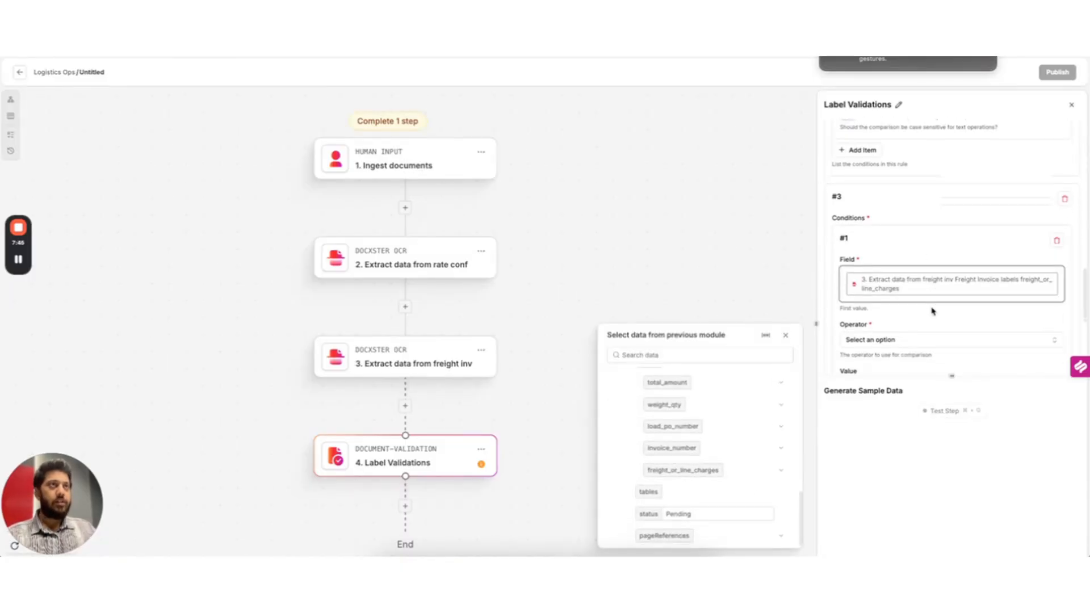
scroll(933, 311, down, 2)
click(912, 245)
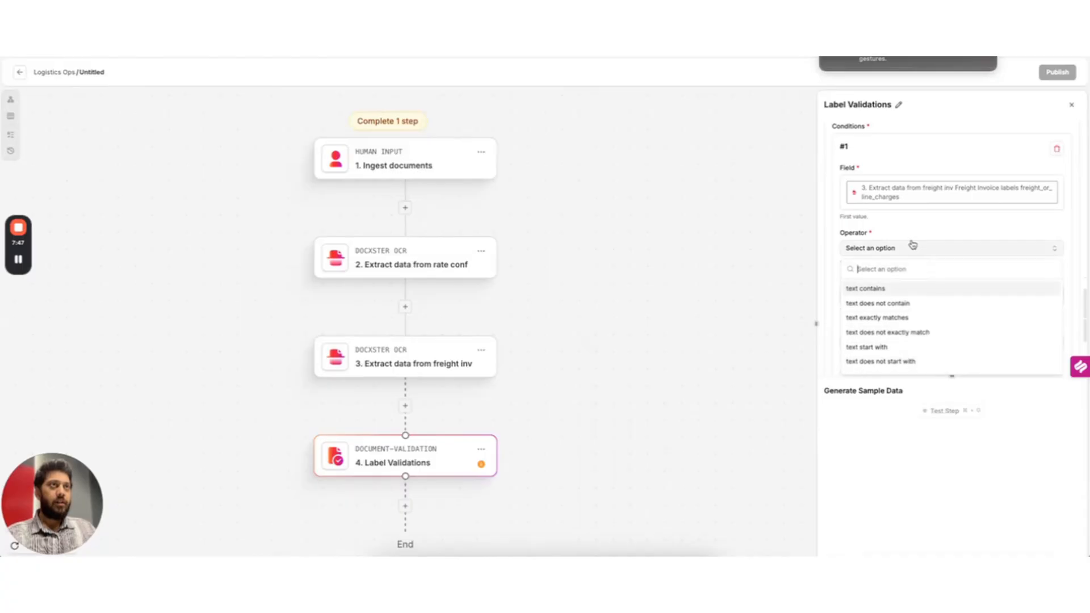
click(893, 319)
Use total_amount_usd as rule #3's comparison value
scroll(920, 297, down, 1)
click(907, 283)
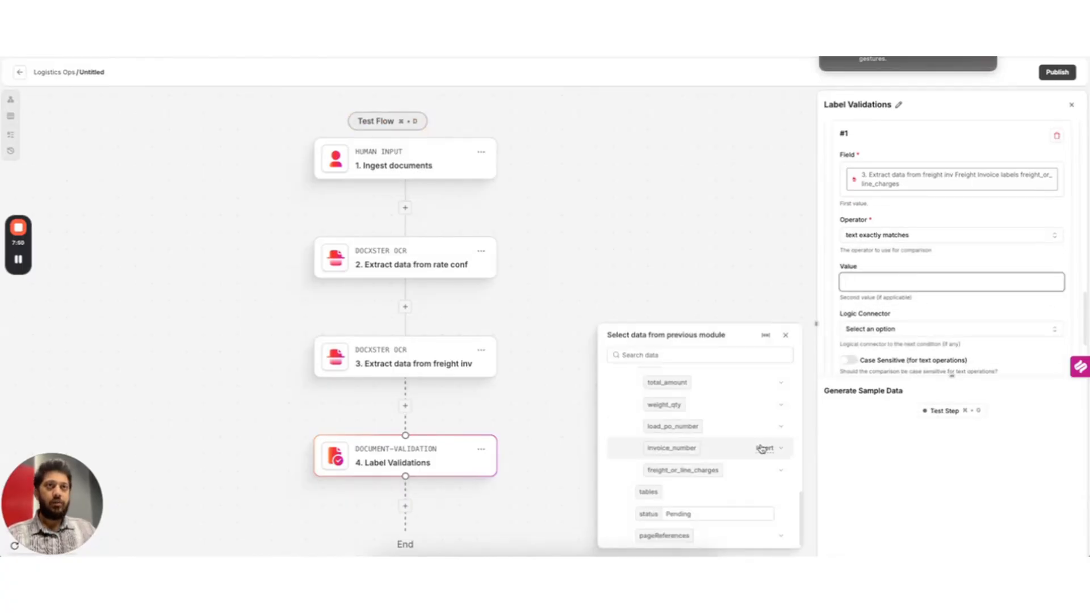
scroll(758, 446, up, 5)
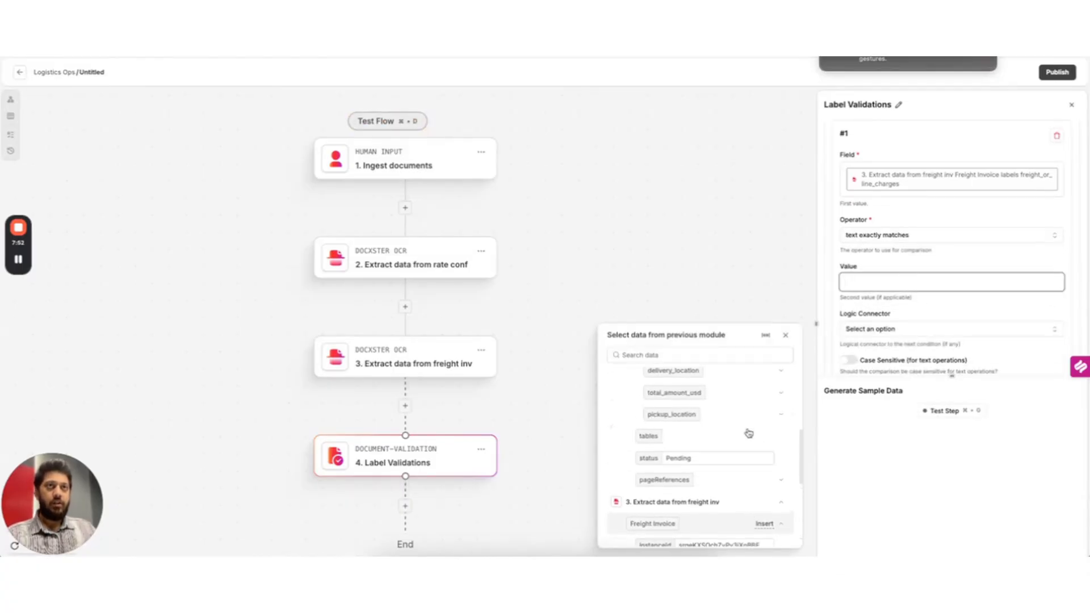
scroll(749, 433, up, 1)
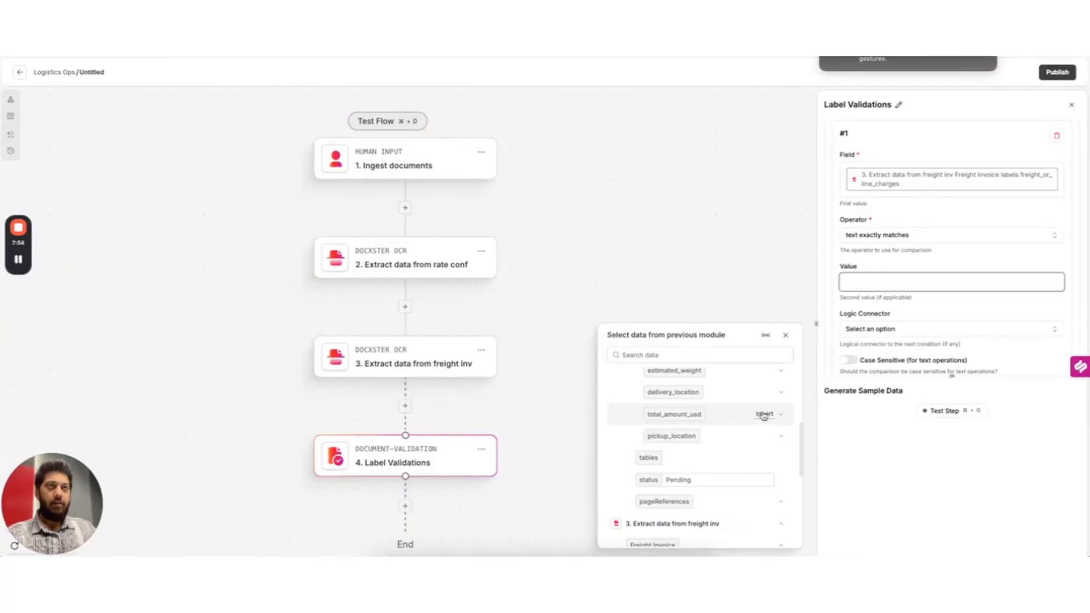
click(764, 415)
scroll(954, 338, down, 2)
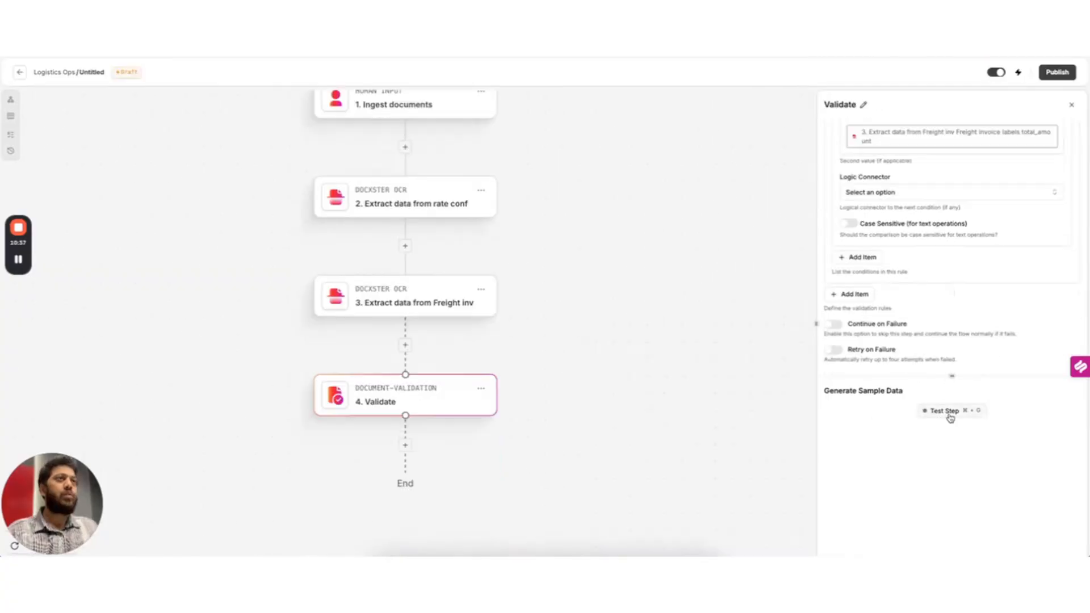
Test the Validate step and confirm all three rules return status true
click(945, 411)
scroll(982, 472, down, 2)
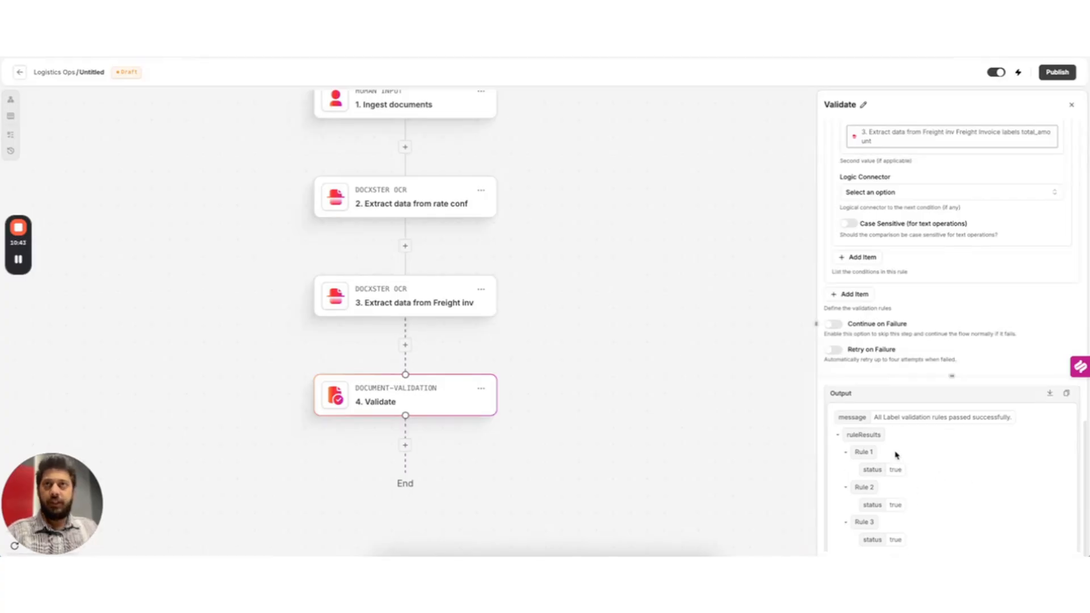
scroll(461, 433, down, 1)
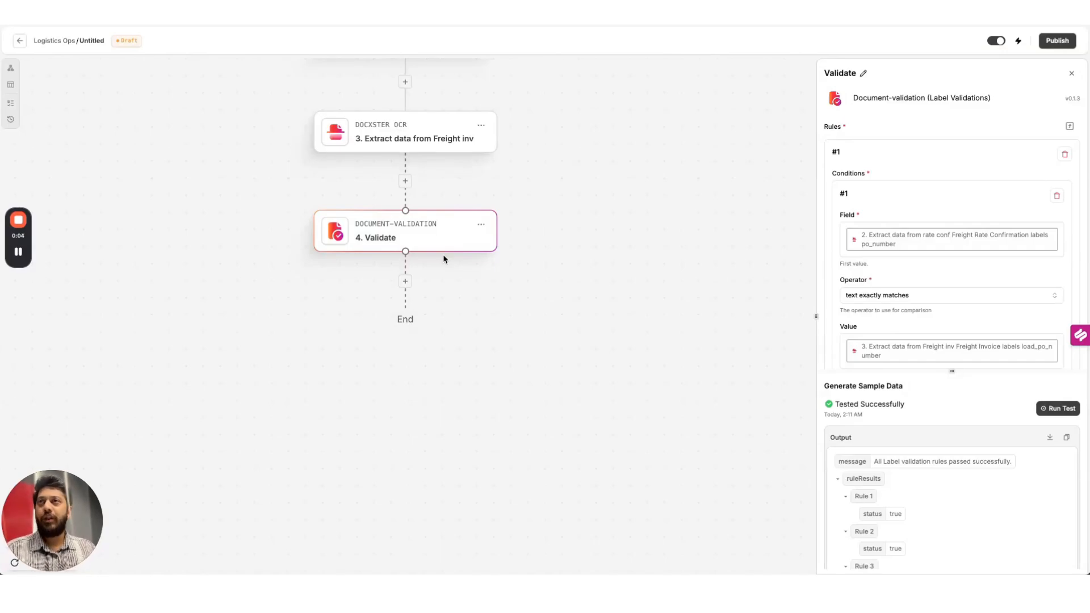
Add a Create approvals and Wait step after Validate
click(406, 282)
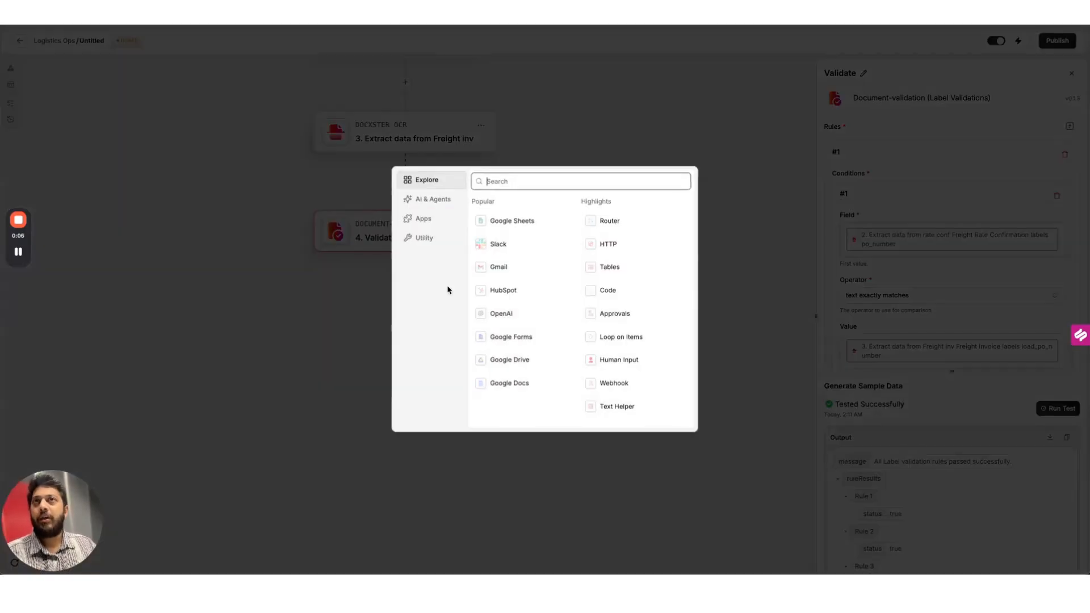
text(approv)
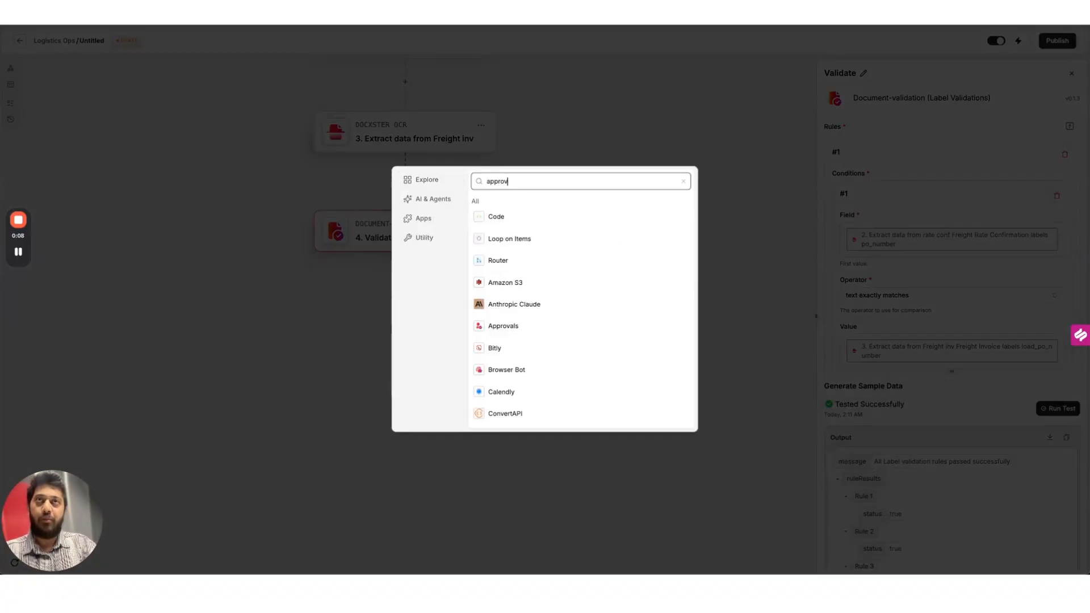
click(540, 221)
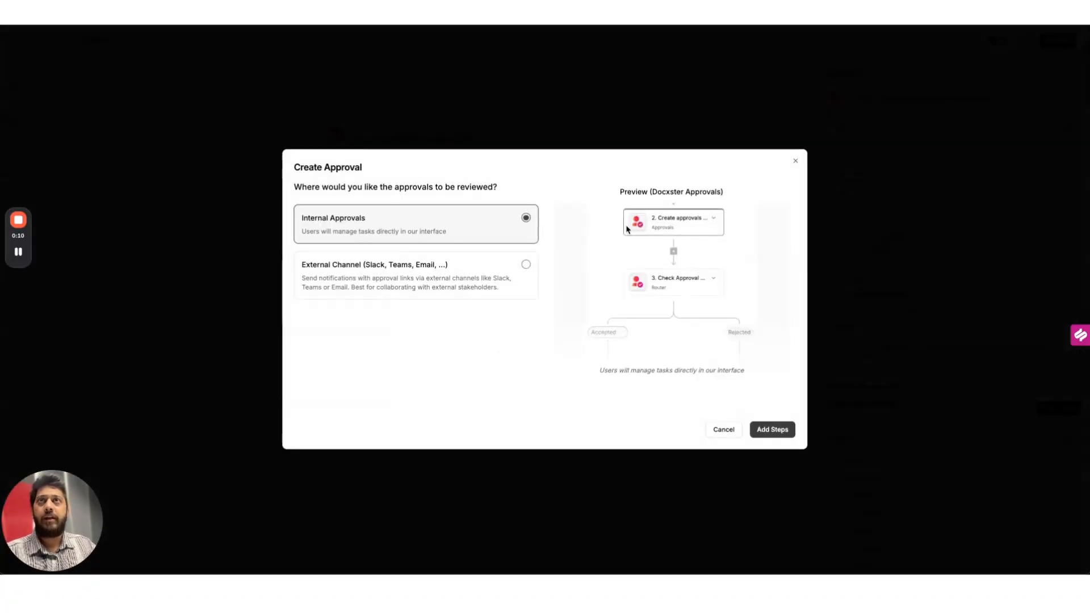
click(770, 431)
Title the approval 'Data not matching for PO#' followed by the rate-conf po_number
click(850, 144)
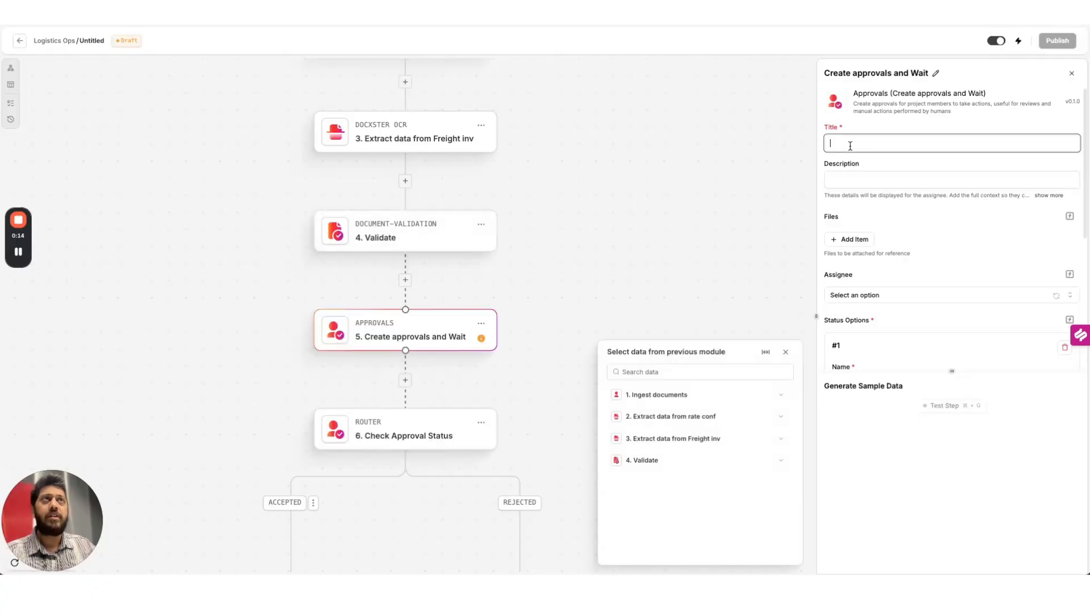
text(Data not mat)
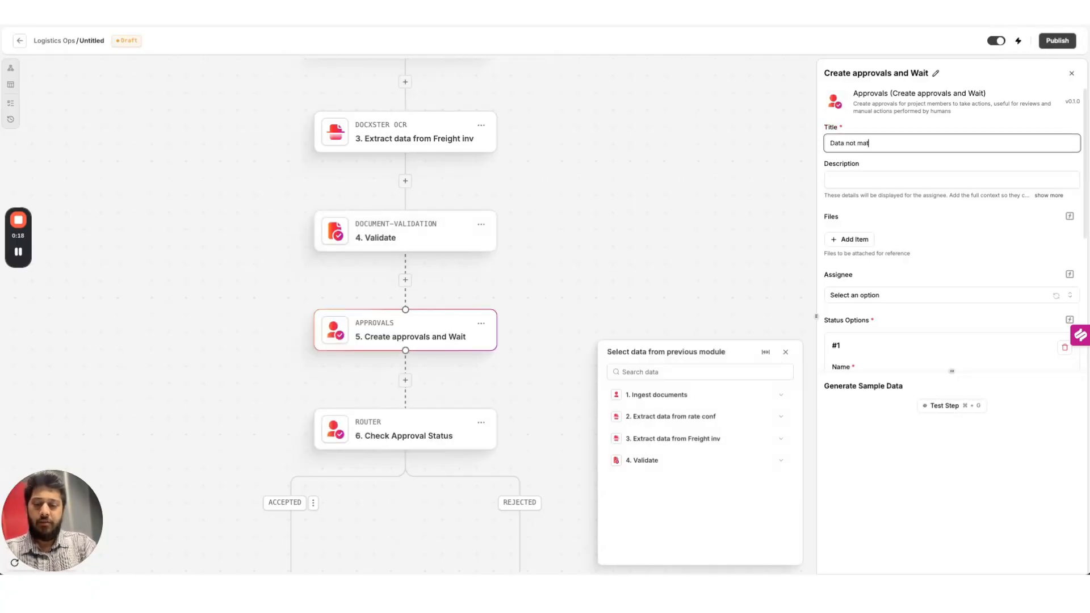
text(ching for PO#)
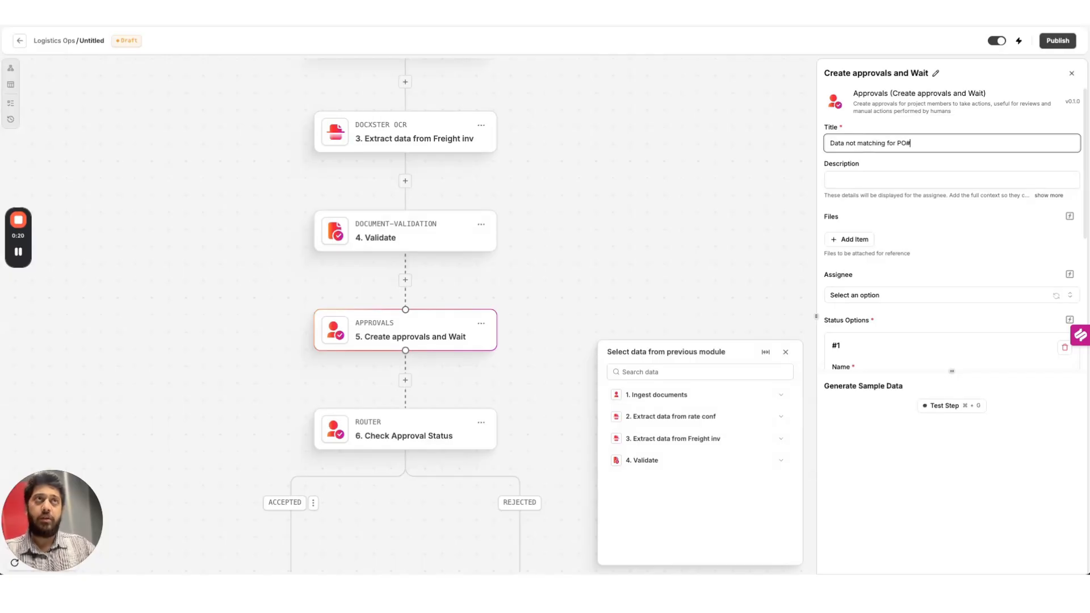
click(780, 417)
click(781, 441)
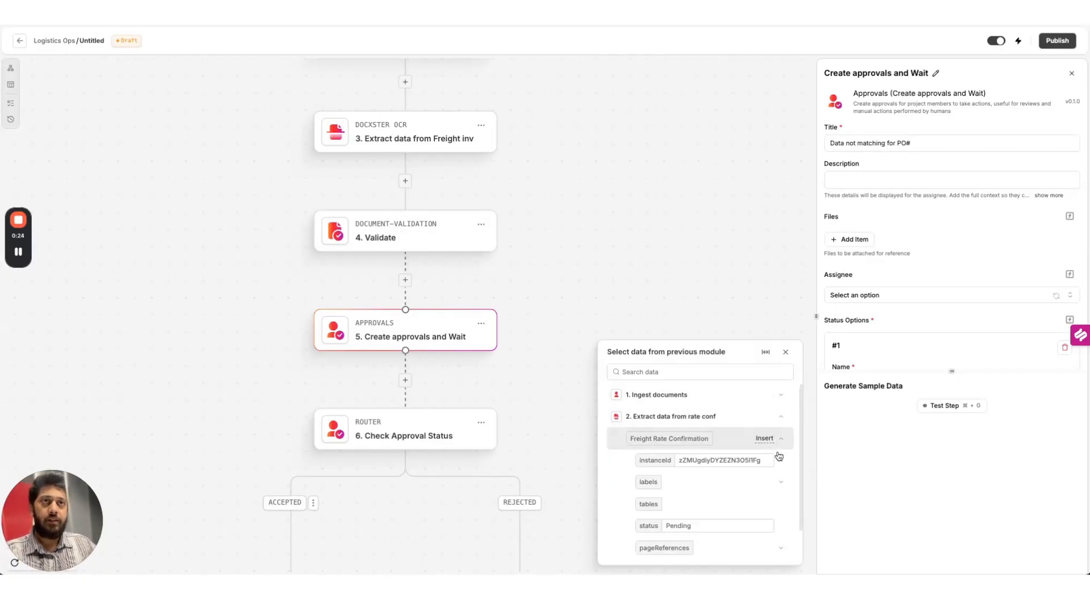
click(781, 482)
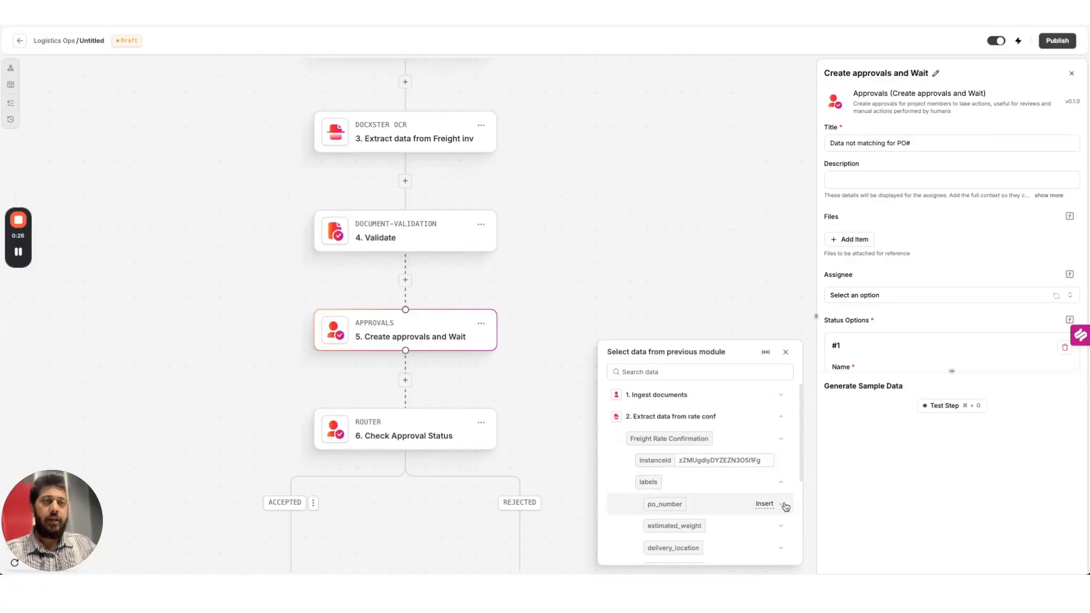
click(781, 503)
scroll(746, 536, down, 1)
scroll(746, 536, down, 2)
click(783, 529)
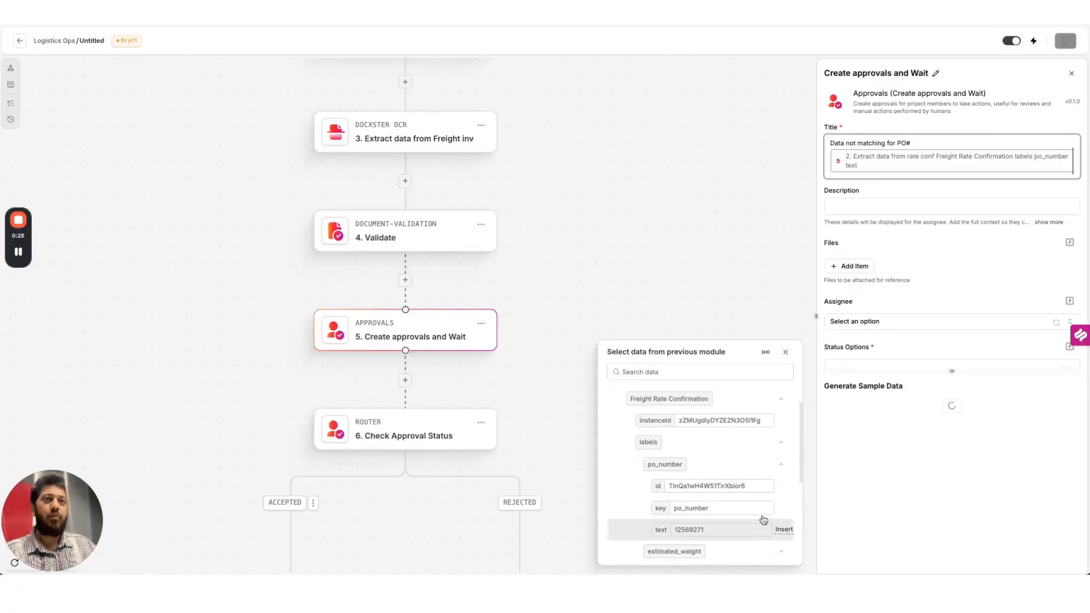
Set the description to 'Validate?' and add an empty file entry
click(899, 208)
text(Validate?)
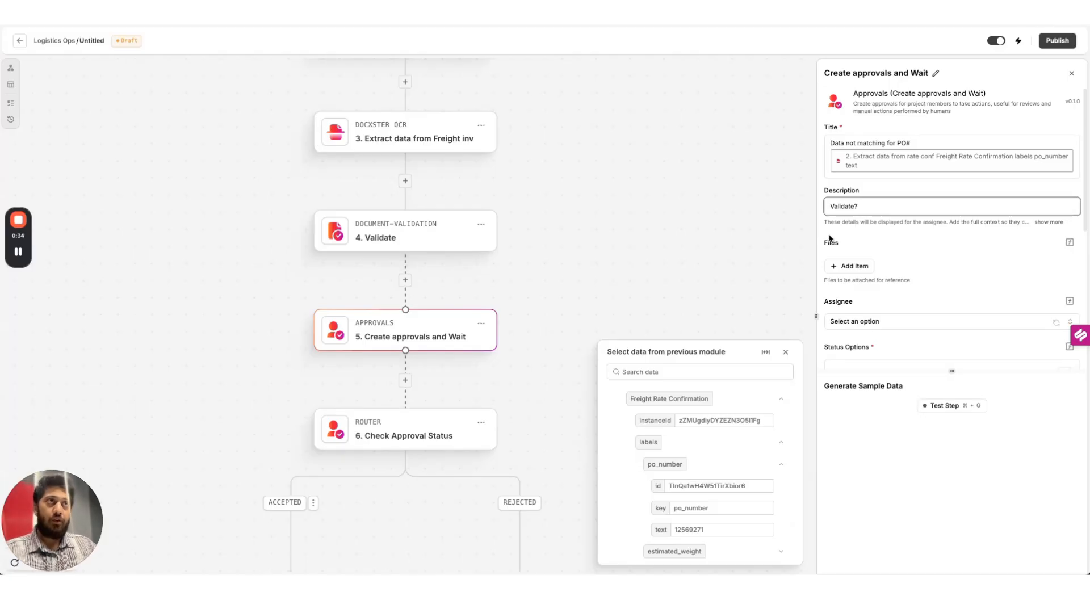
click(854, 267)
click(866, 305)
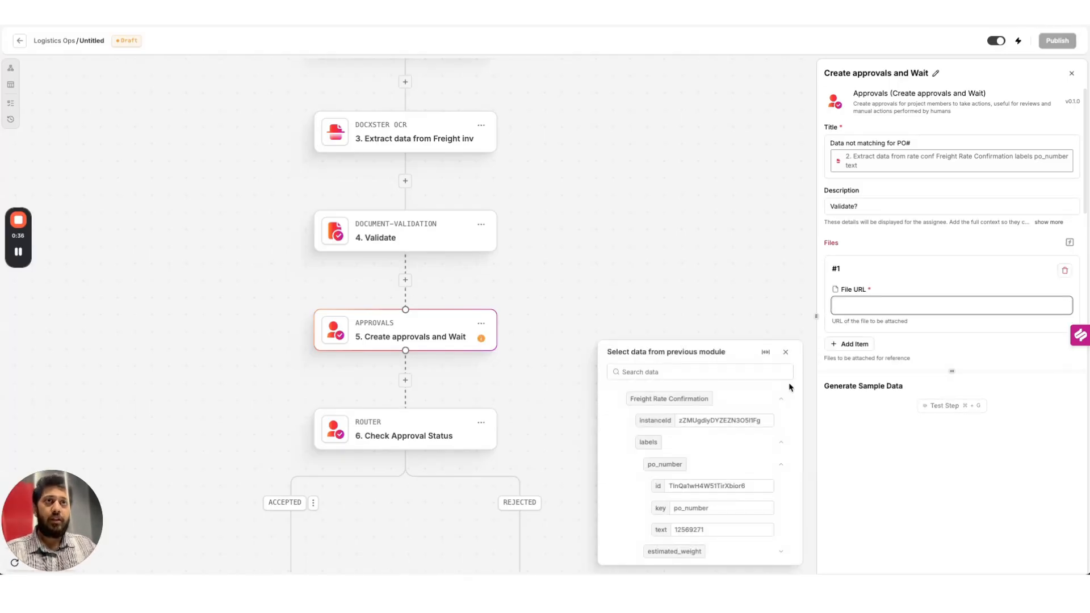
Attach uploadRateConfirmationDocument as File #1 and uploadTheFreightInvoice as File #2
scroll(789, 387, up, 3)
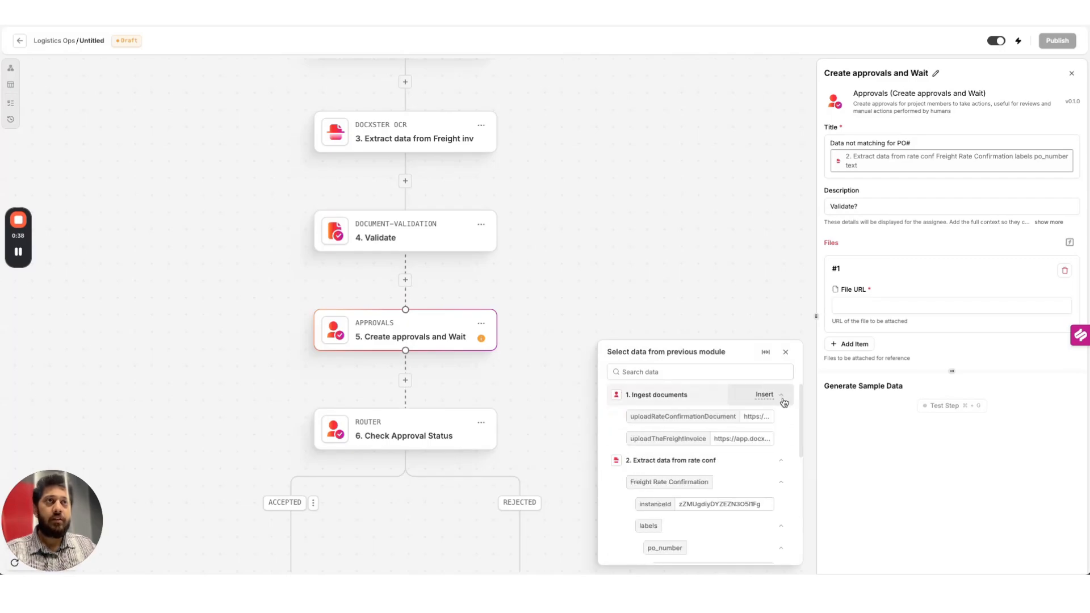
click(761, 419)
scroll(869, 307, down, 2)
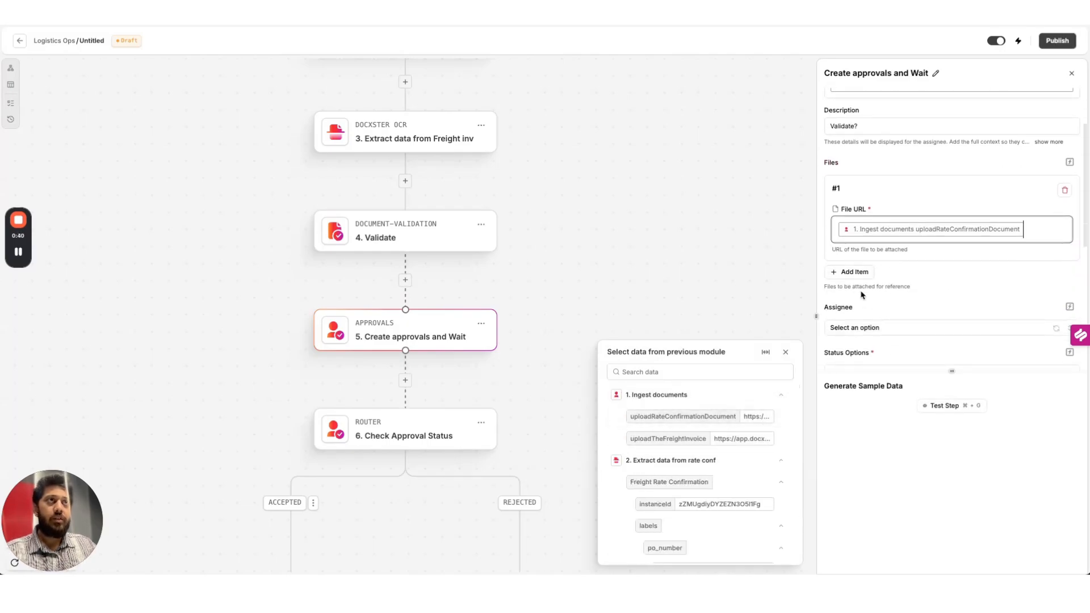
click(852, 273)
click(863, 318)
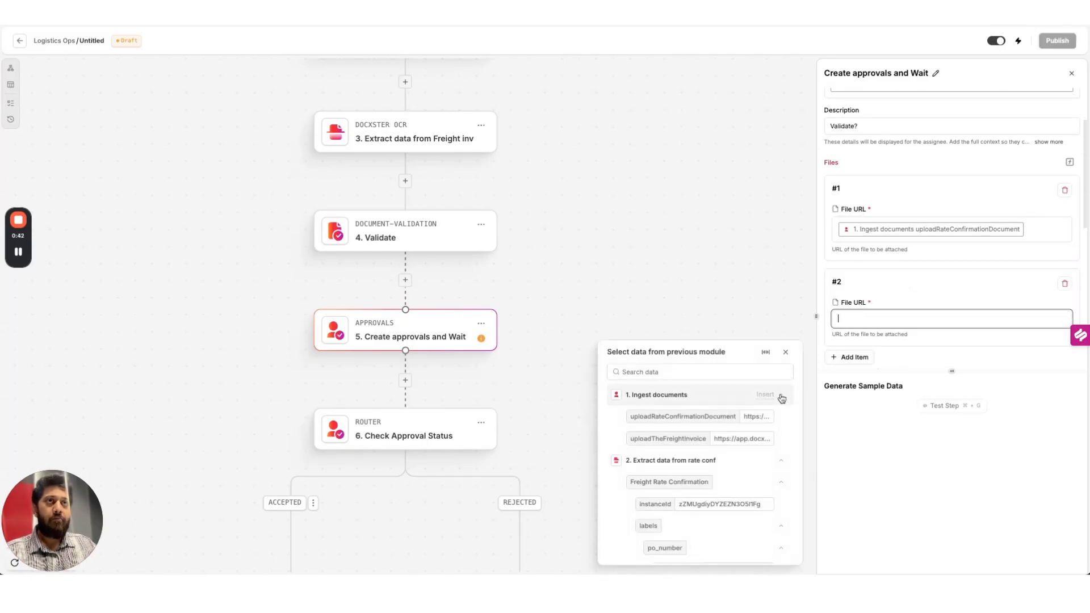
click(762, 443)
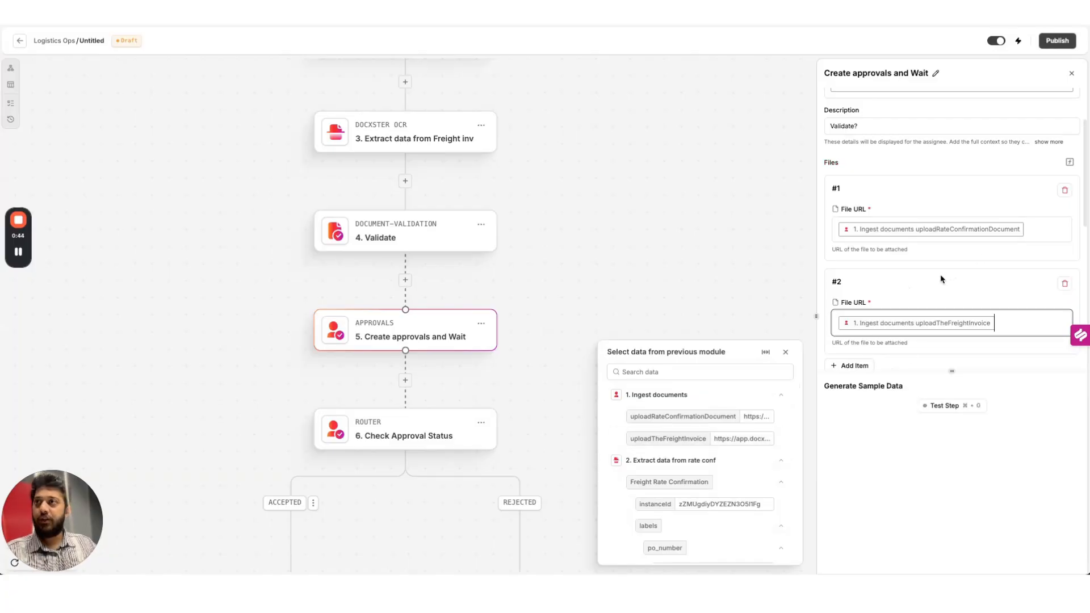
scroll(941, 279, down, 2)
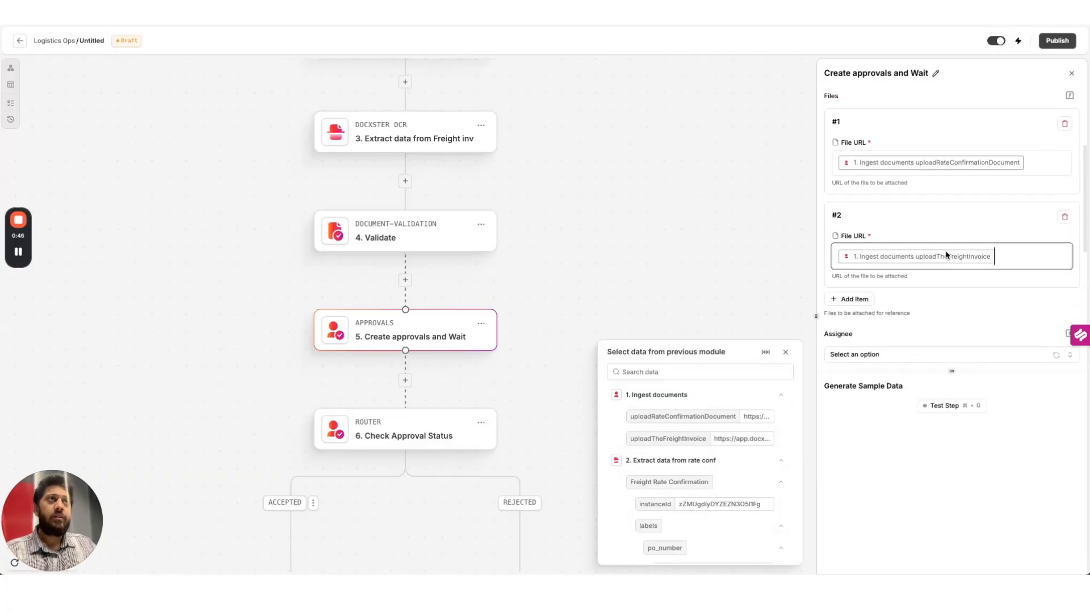
click(955, 310)
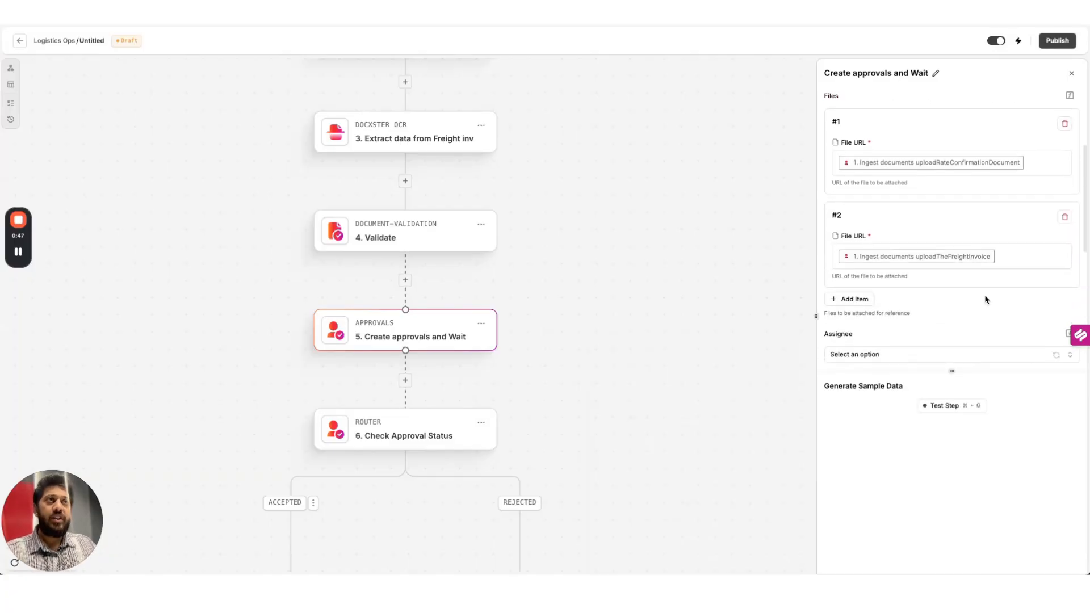
Test the approval step and assign it to a team member
click(957, 409)
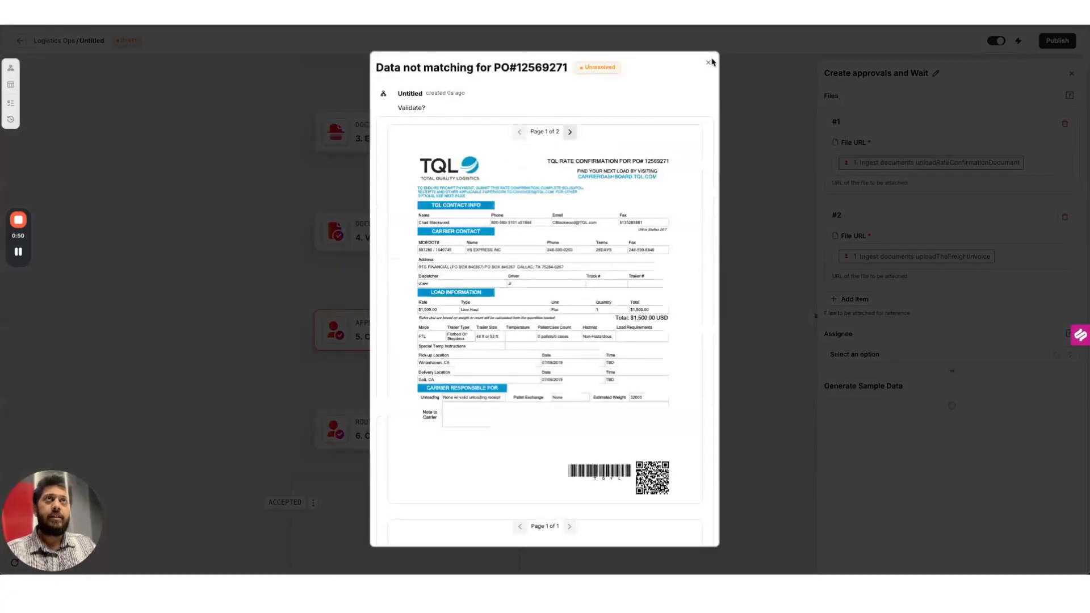
click(710, 62)
click(904, 352)
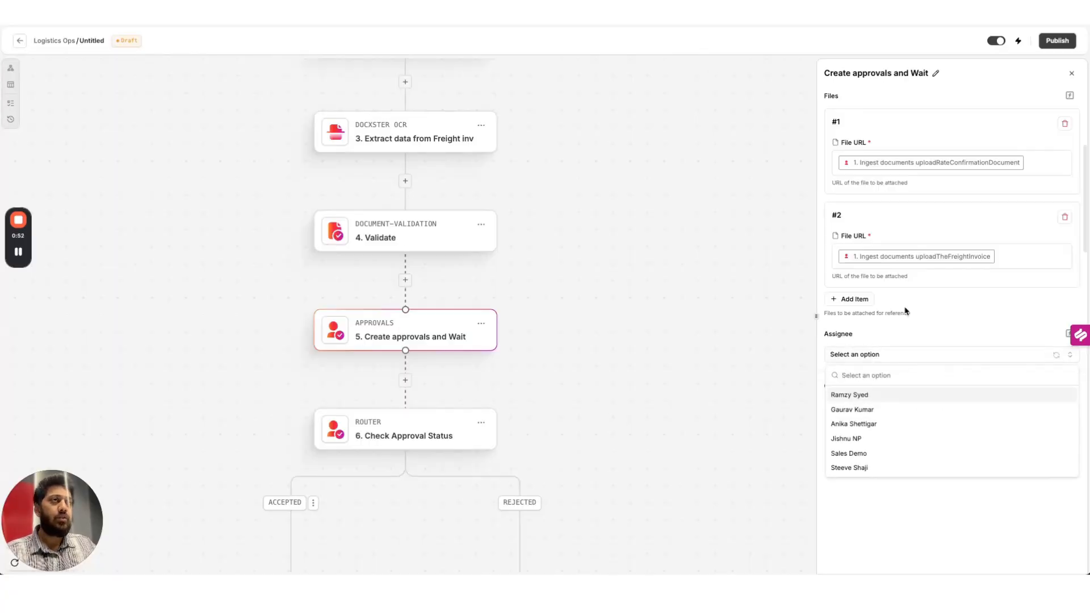
click(879, 395)
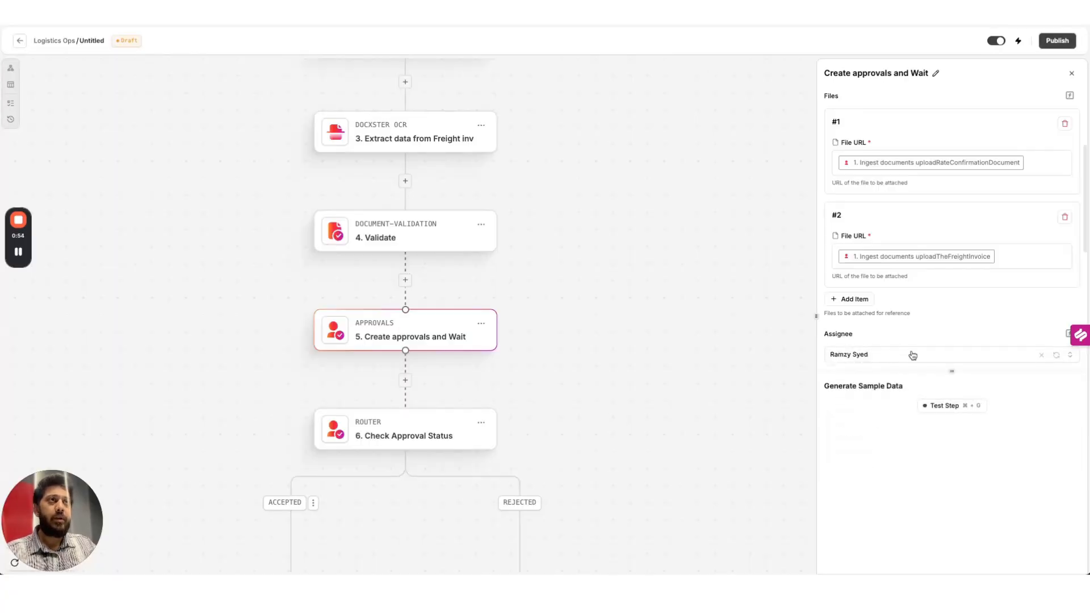
Rerun the approval test, review both attached documents, and accept the request
click(957, 407)
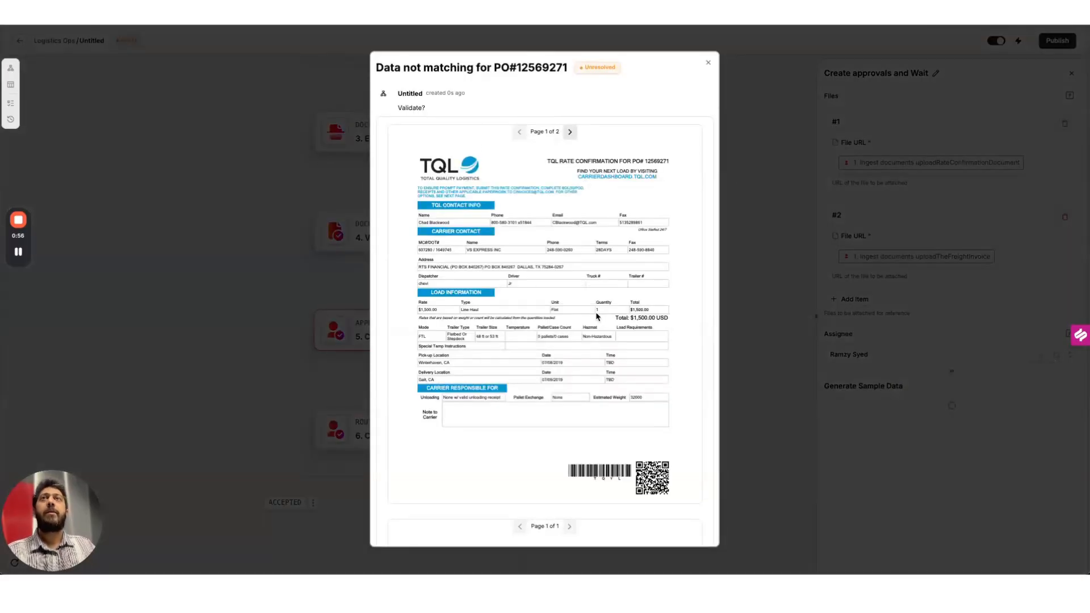
drag(389, 67, 565, 69)
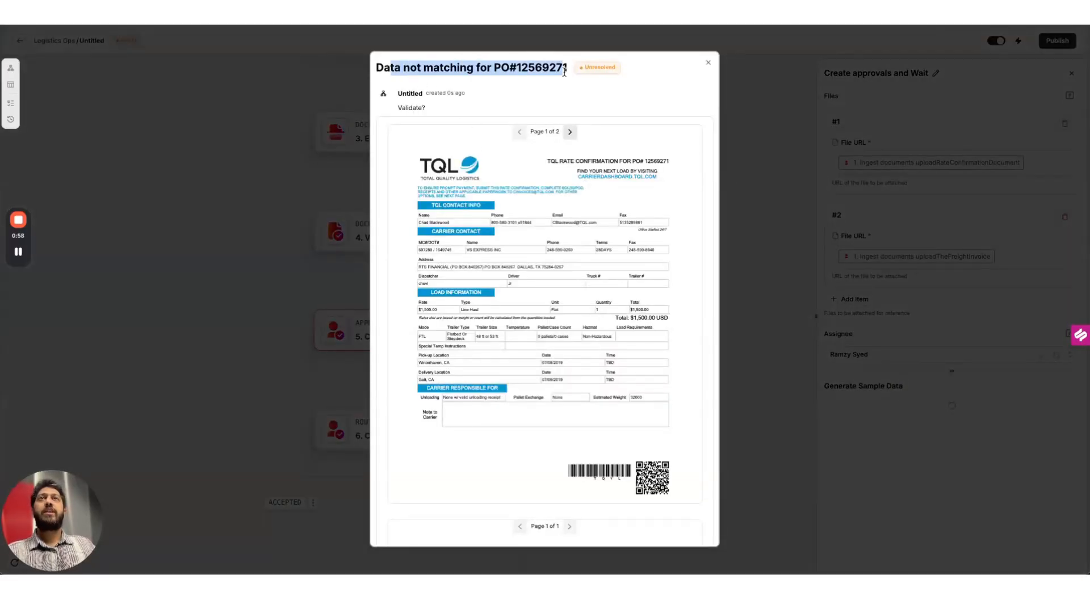
click(526, 83)
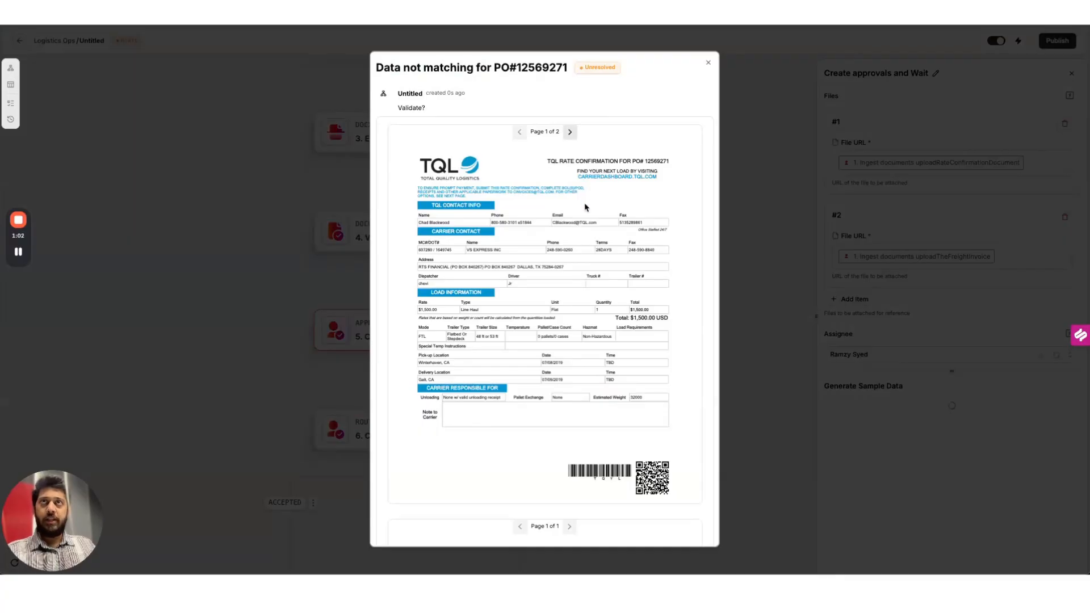
scroll(588, 297, down, 9)
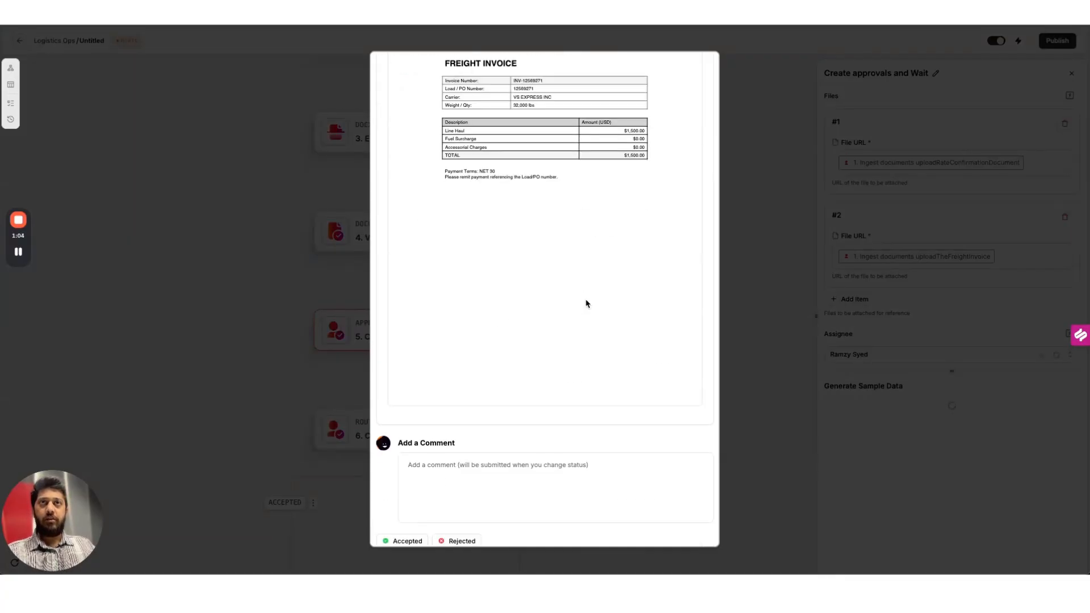
scroll(517, 322, up, 3)
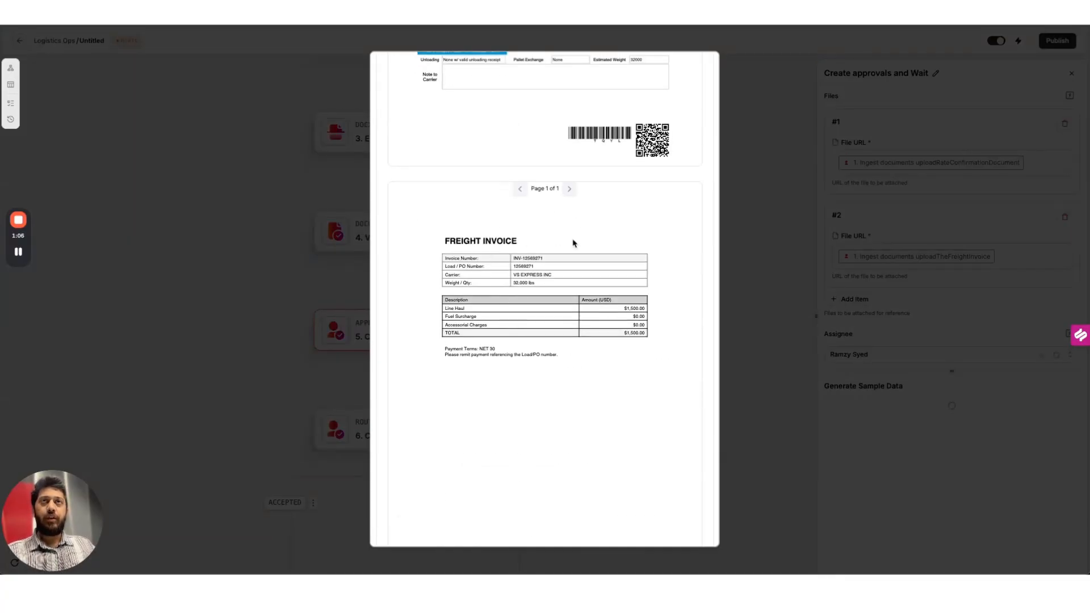
scroll(574, 242, down, 3)
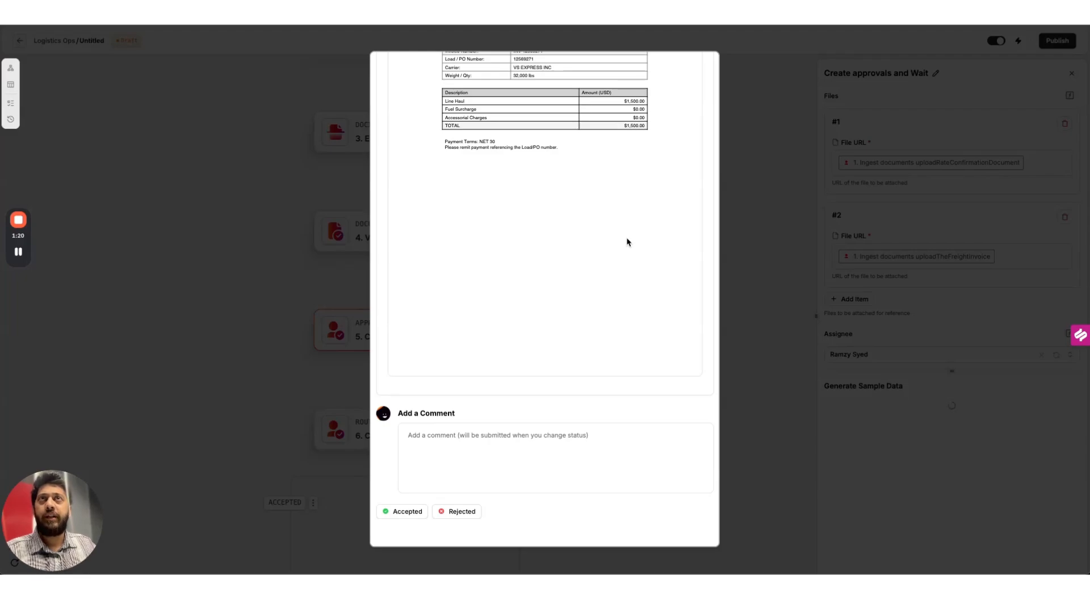
click(407, 511)
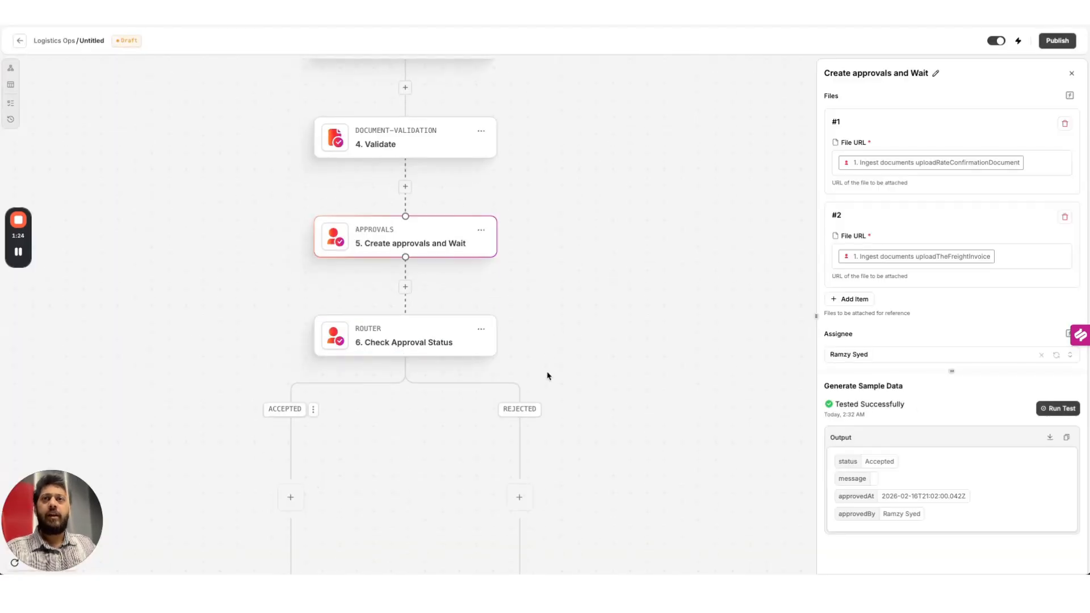
Add Gmail Send Email as step 7 under ACCEPTED, using the existing Gmail connection
scroll(548, 376, down, 3)
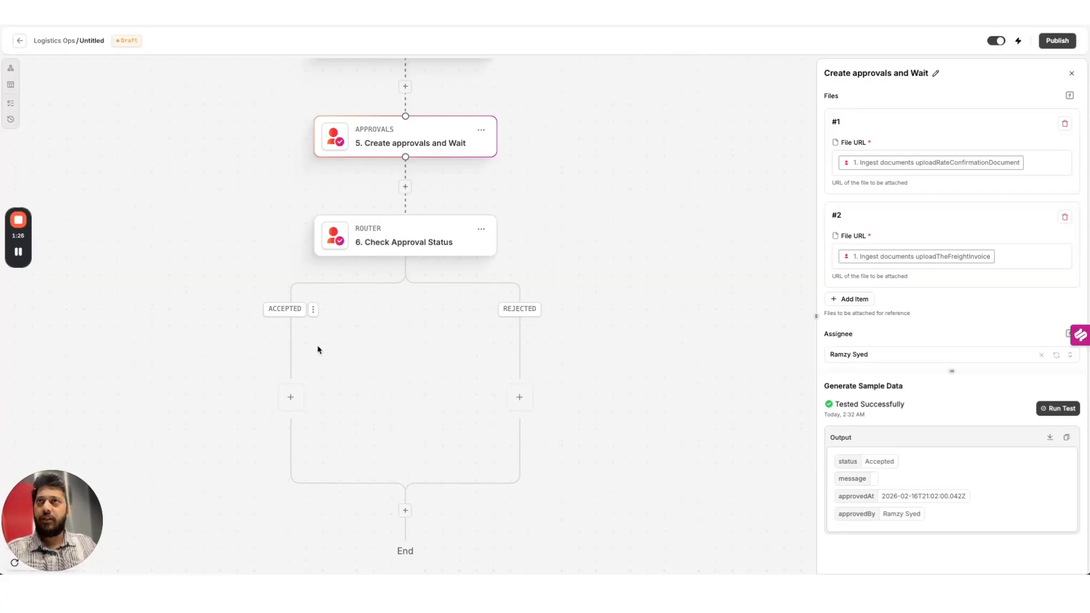
click(291, 400)
click(487, 275)
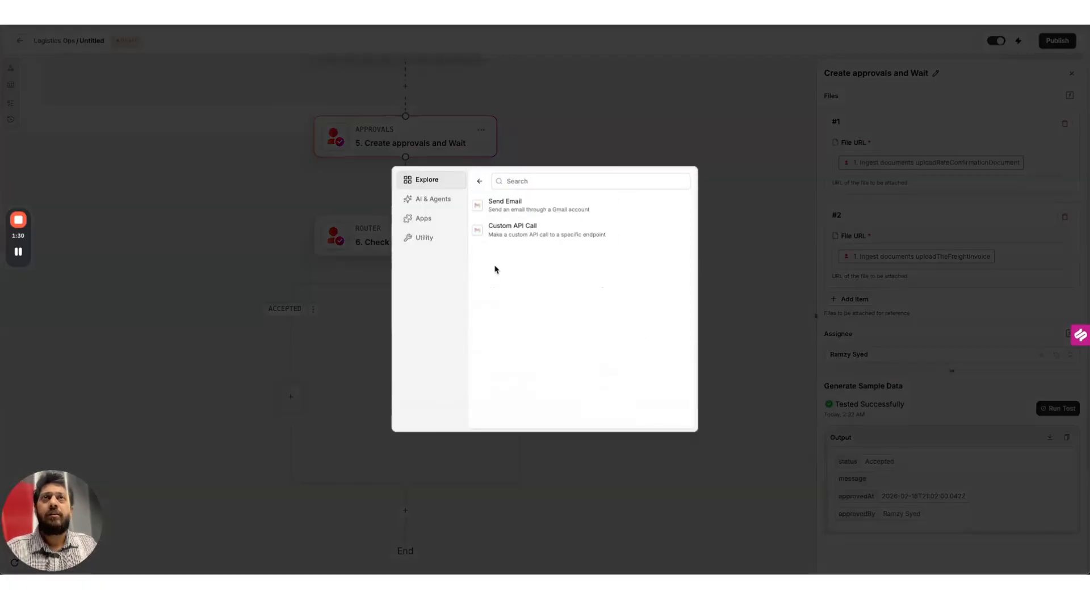
click(550, 207)
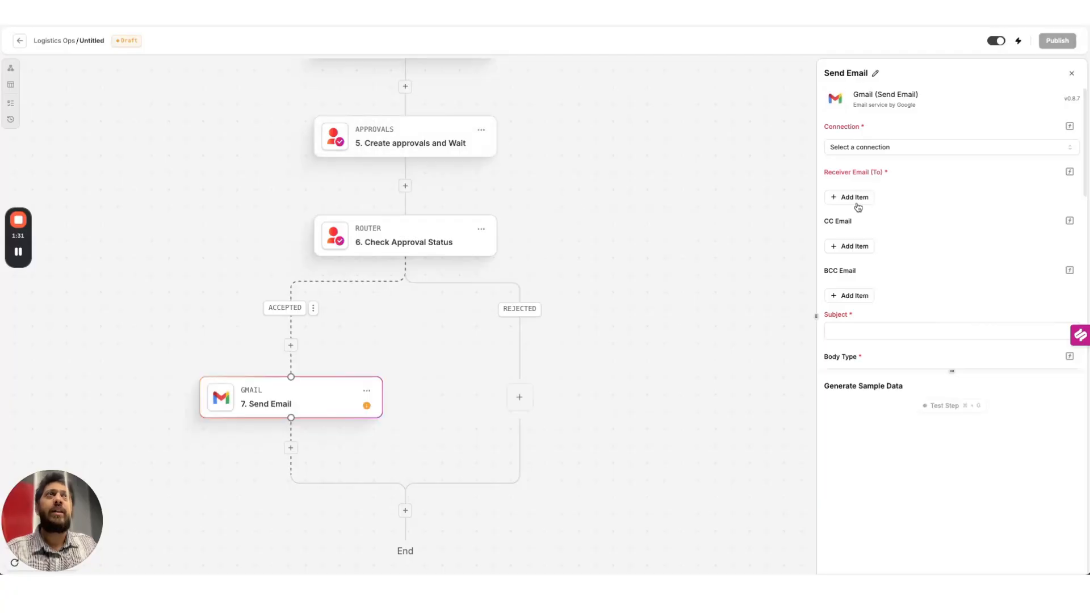
click(900, 146)
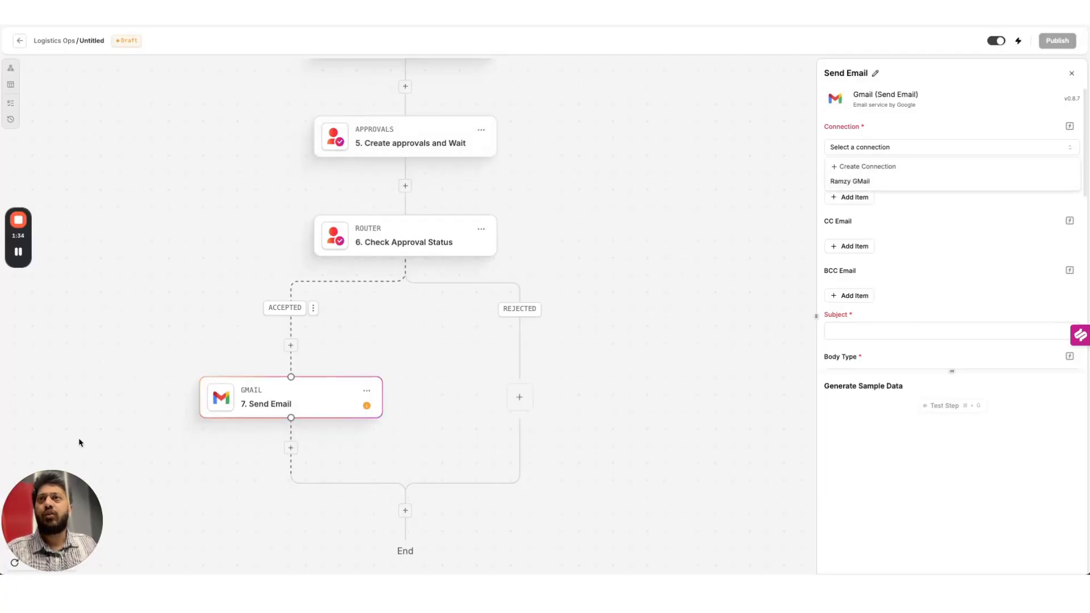
click(888, 183)
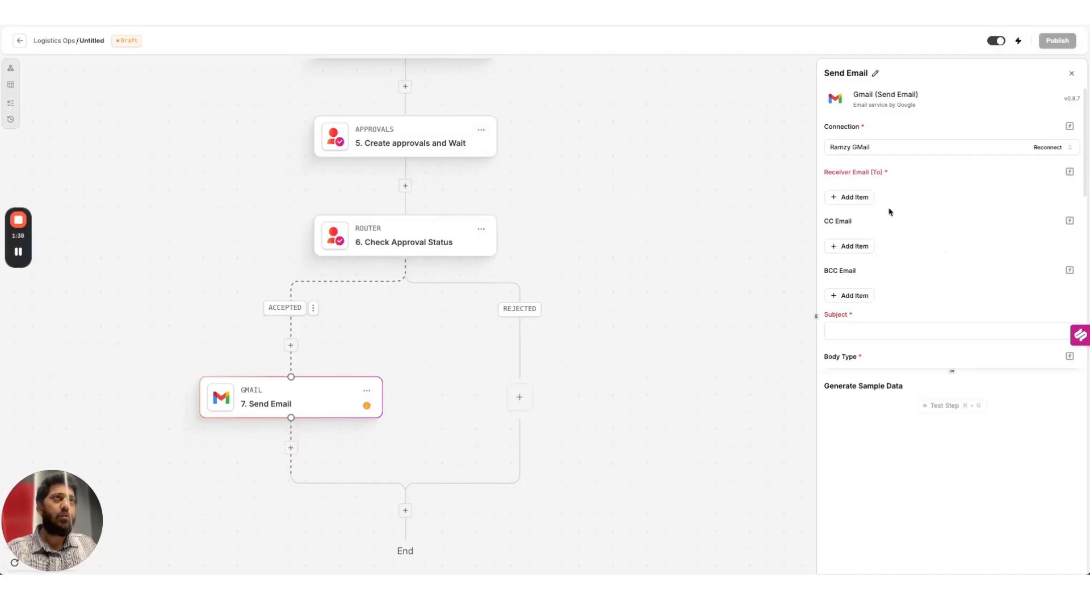
Add the receiver's email address to the accepted-branch email
click(855, 197)
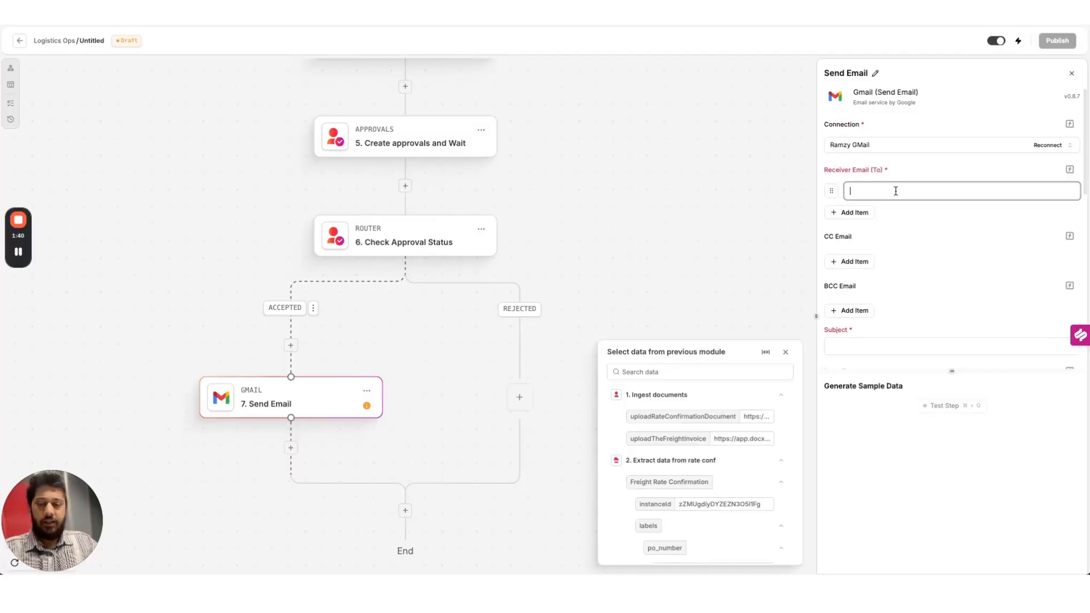
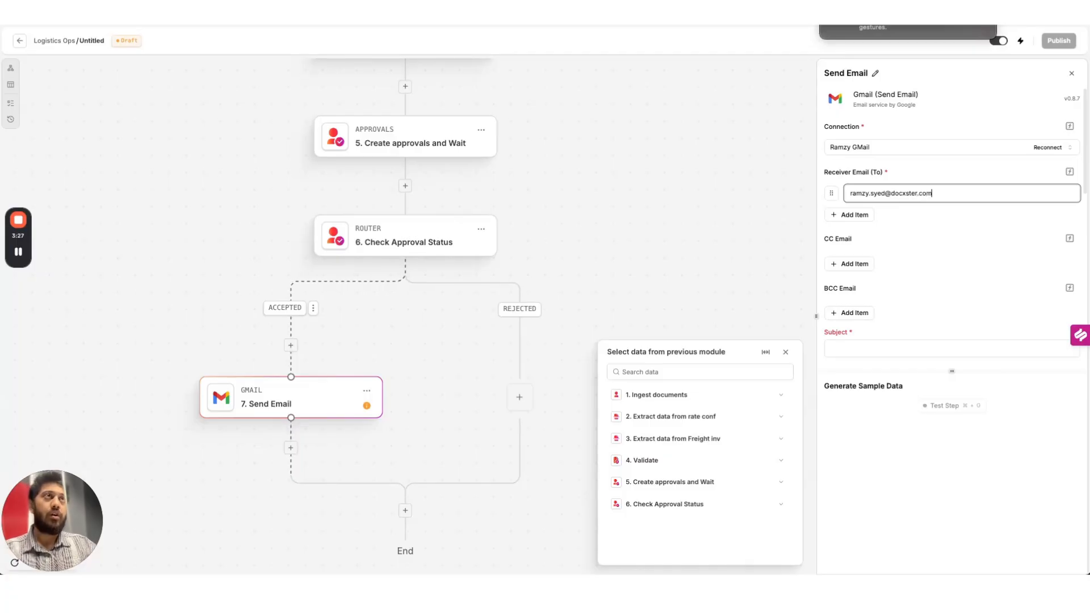
Start the subject with 'Invoice for PO' and insert the rate confirmation's po_number field
click(932, 295)
click(890, 346)
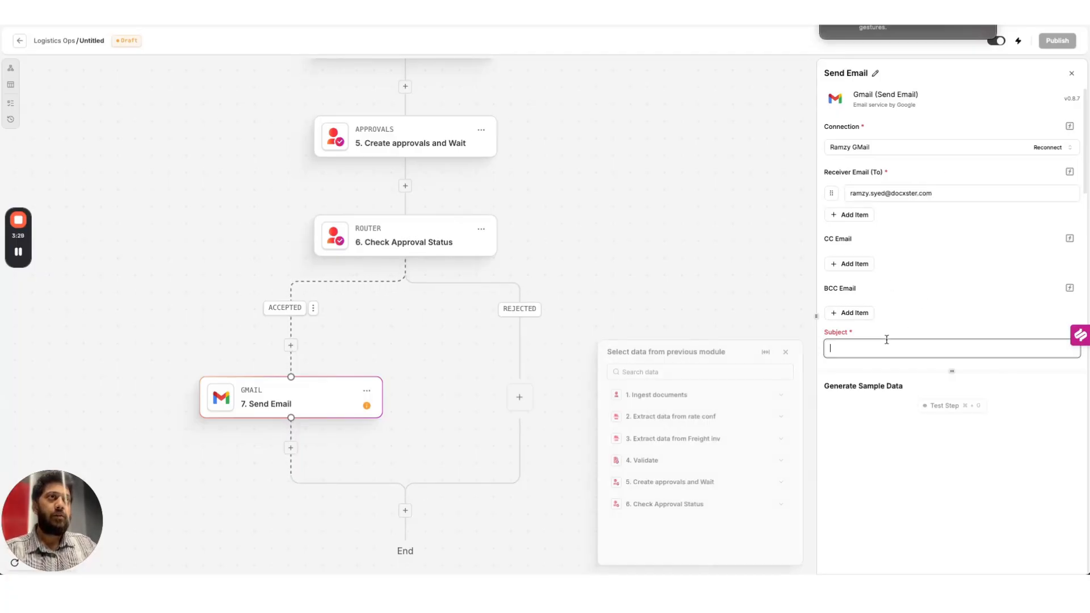
text(Invoice for PO#)
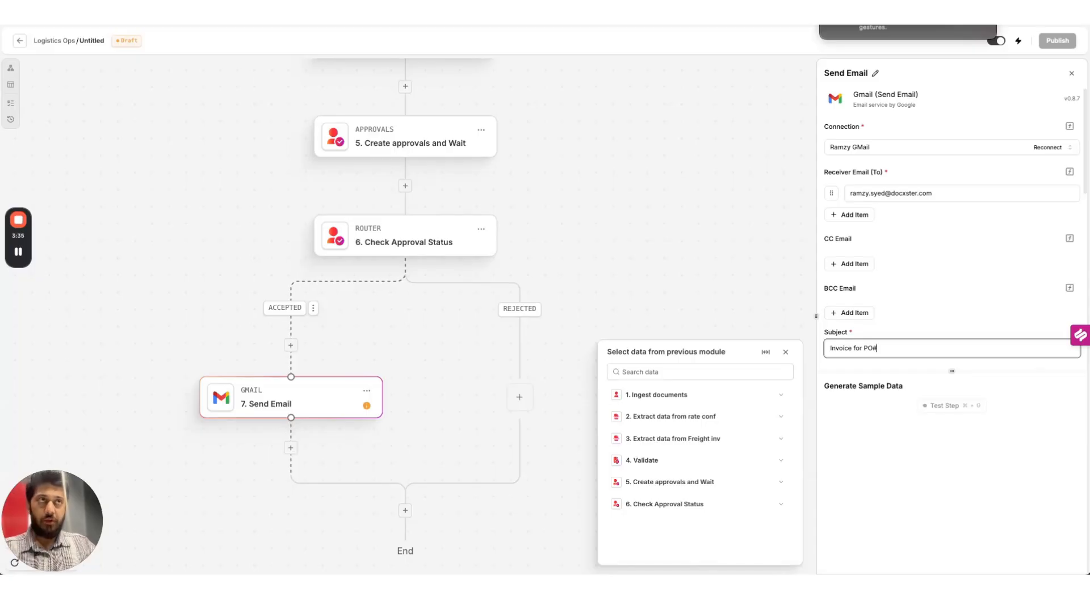
click(779, 417)
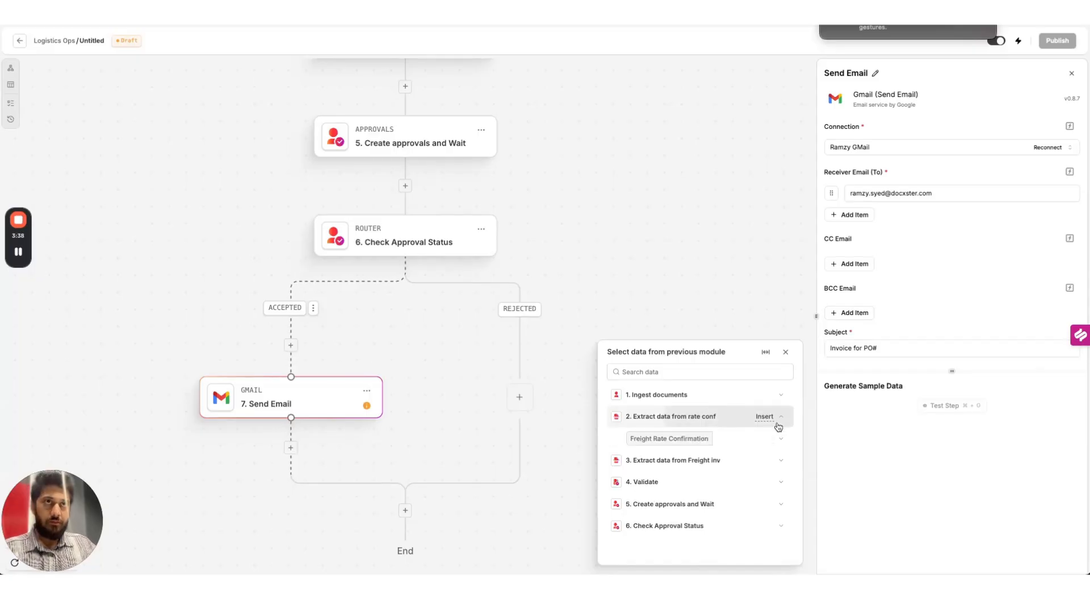
click(787, 443)
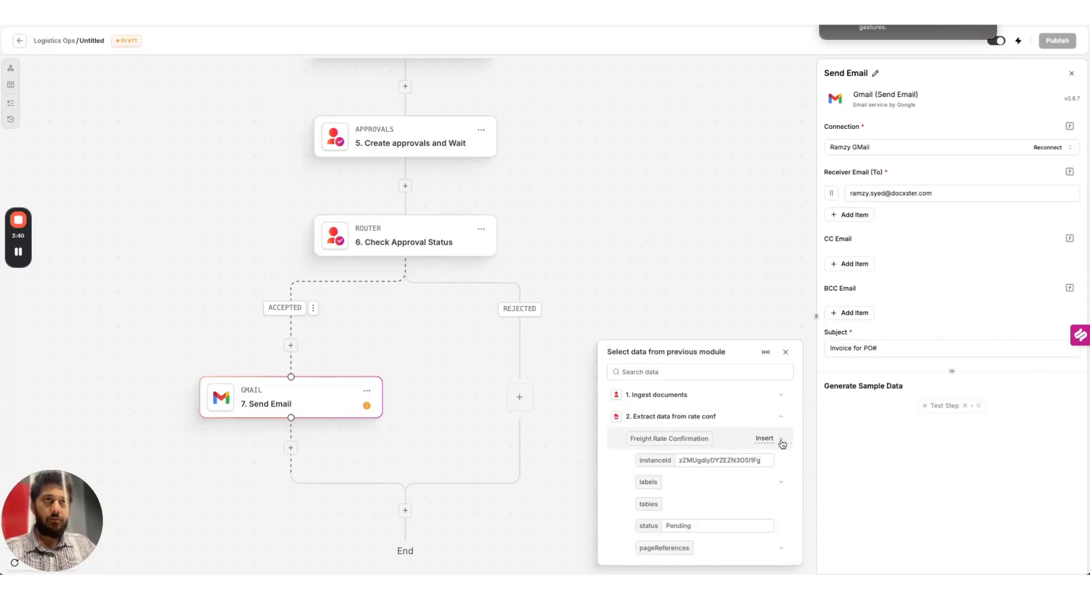
click(753, 484)
click(781, 494)
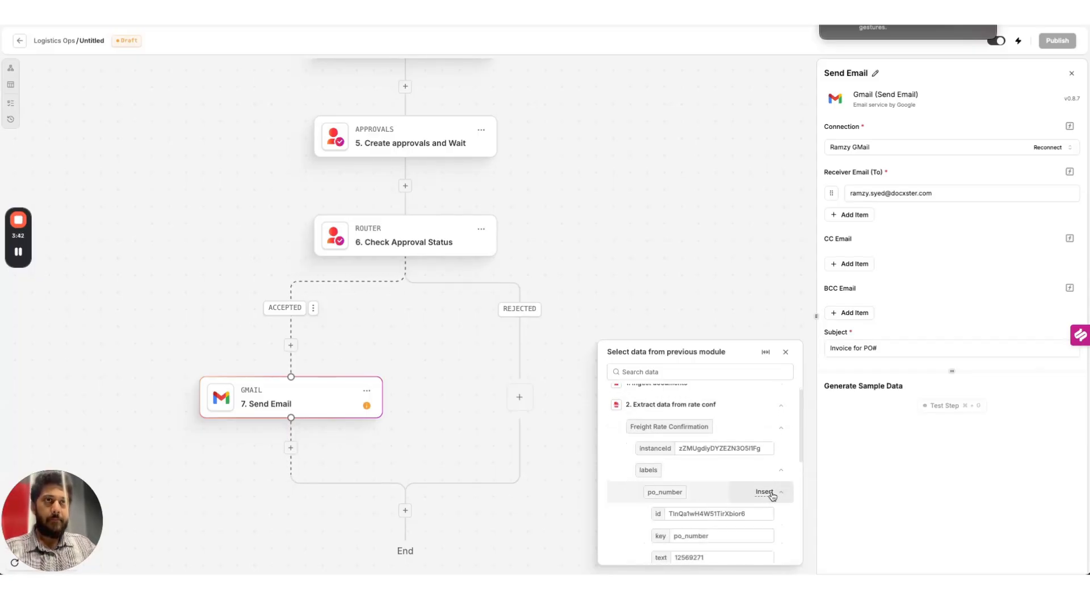
click(784, 551)
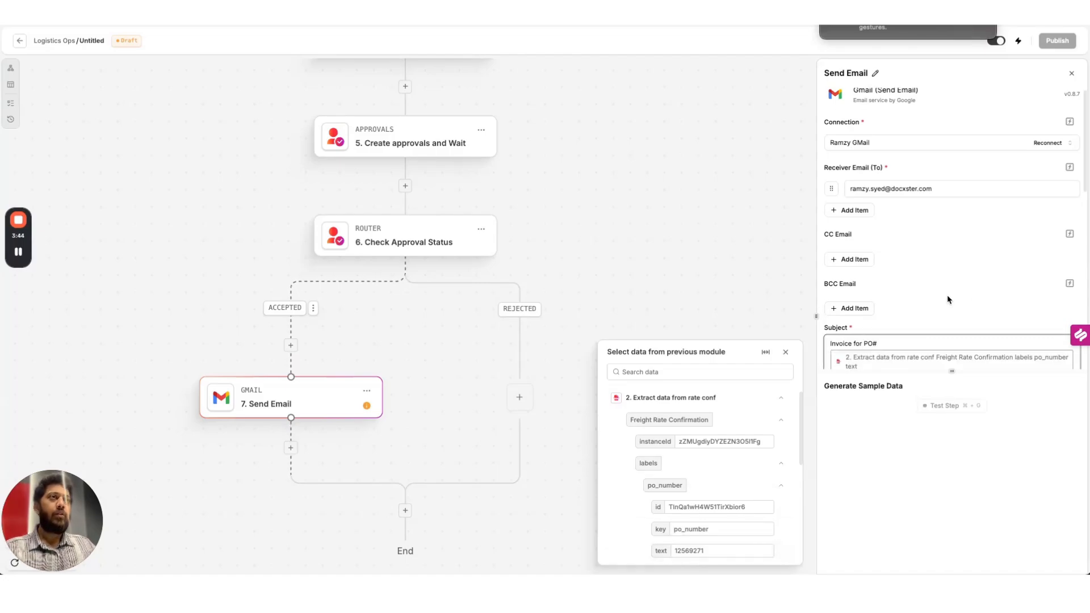
End the subject with 'is matching'
scroll(939, 301, down, 3)
text(()
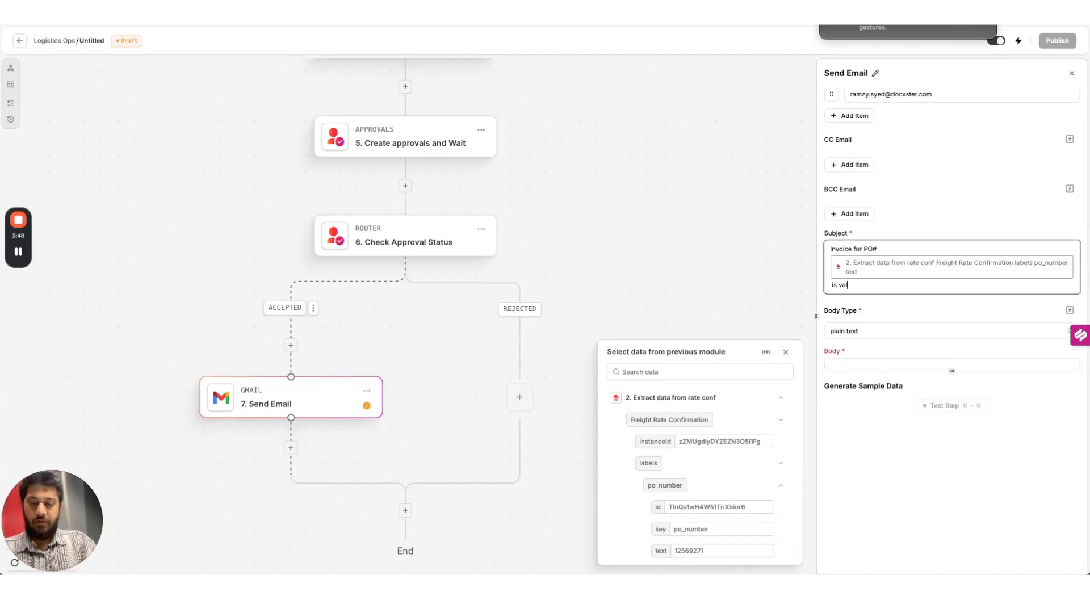
text(is validated)
click(1008, 359)
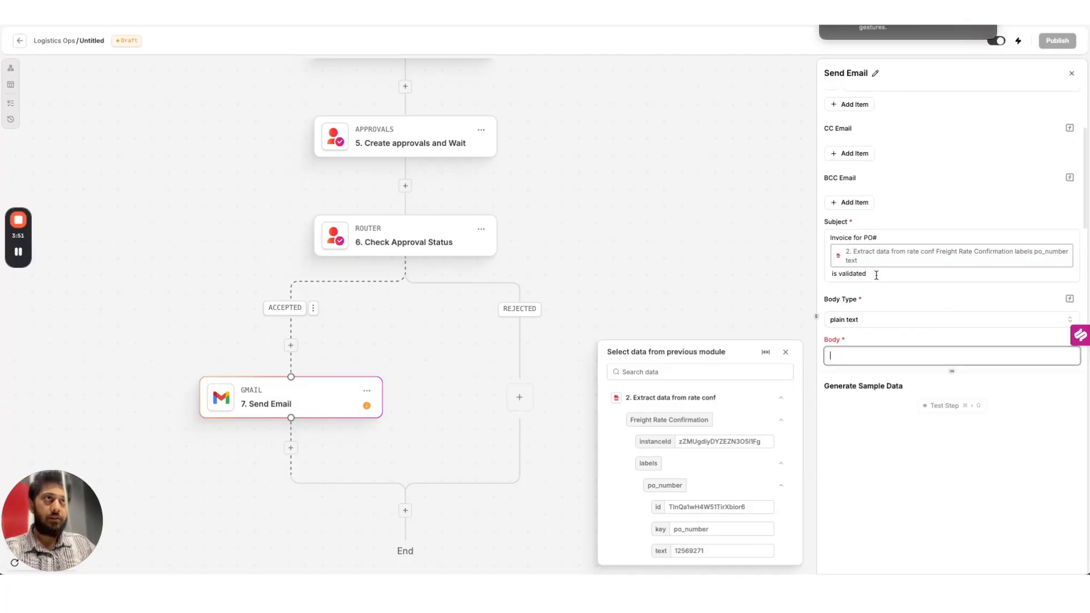
click(852, 278)
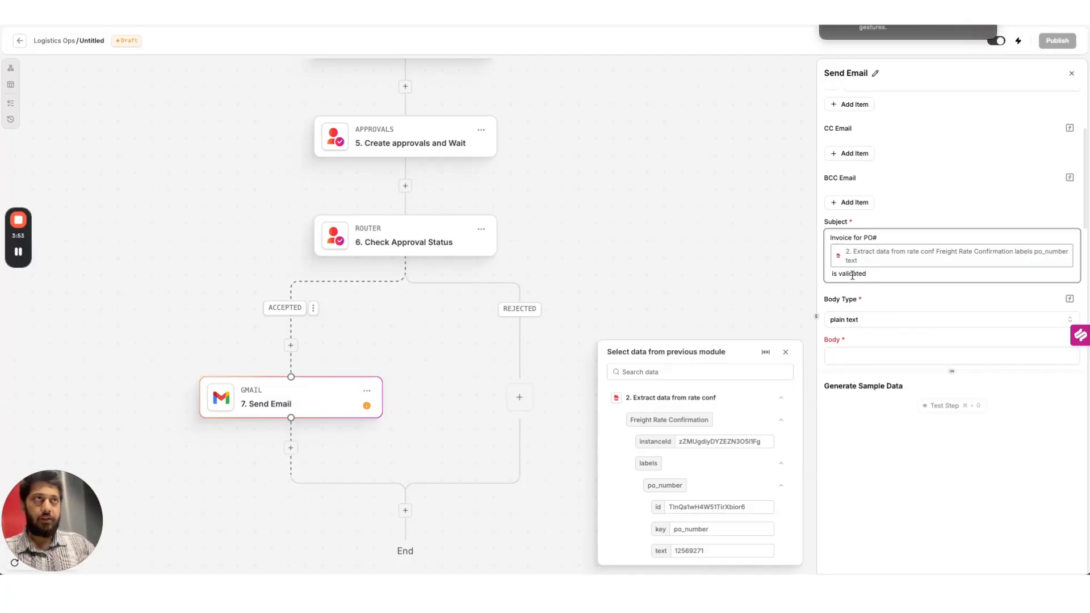
double_click(852, 273)
text(ma)
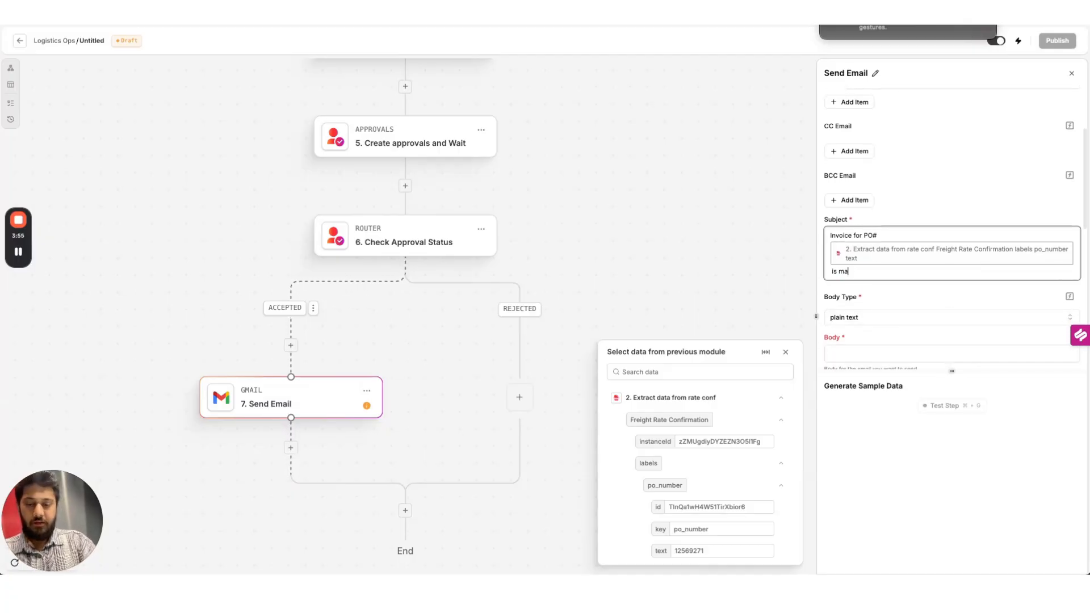
text(tching)
Write the body 'Freight Invoice validated' and test the email step
click(874, 355)
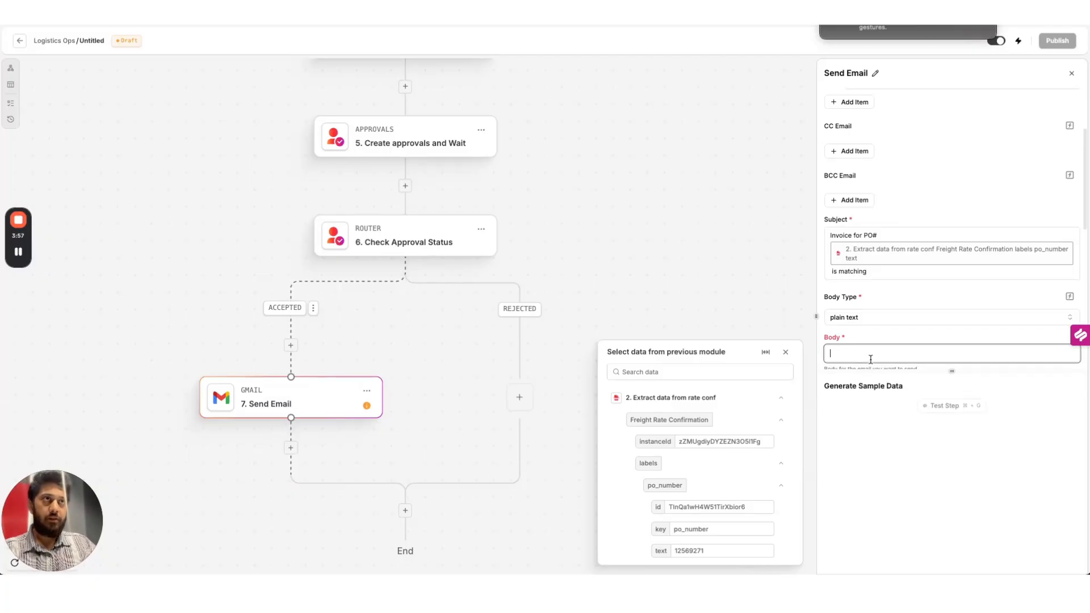
text(Freight Invoic)
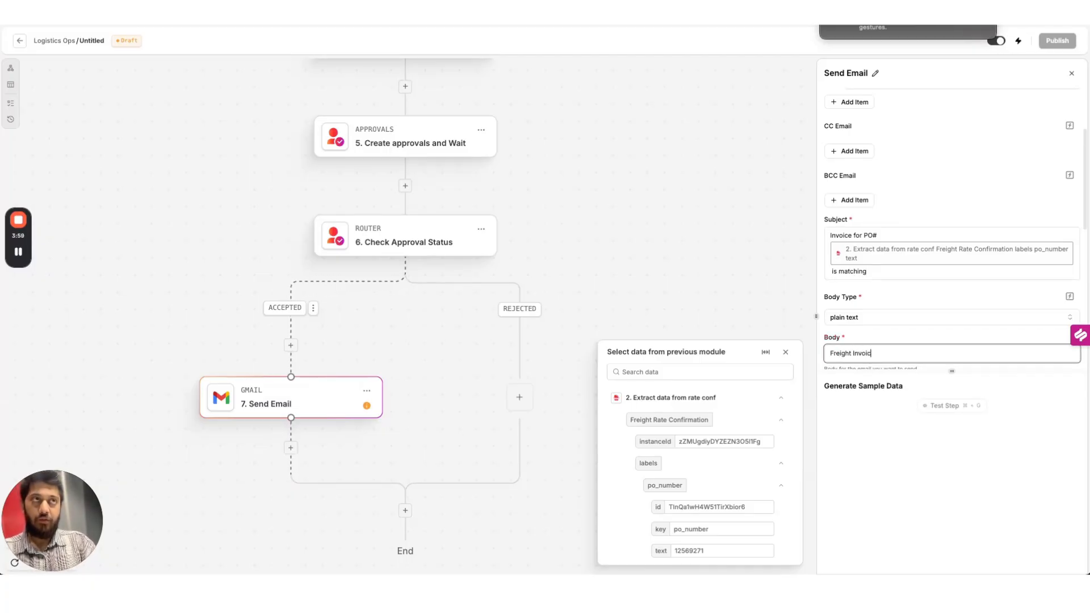
text(e validated)
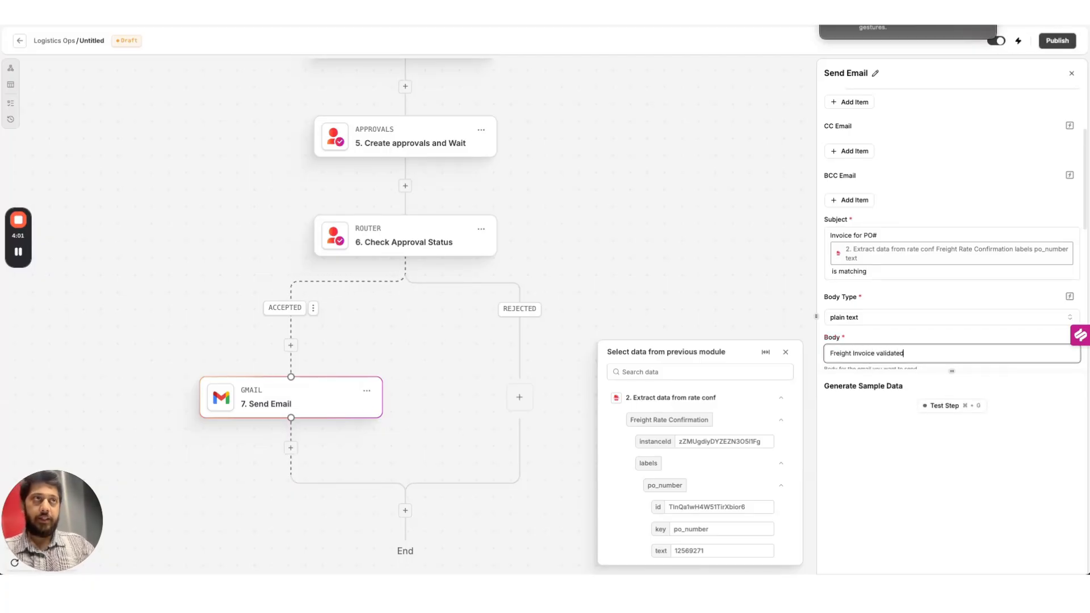
click(949, 407)
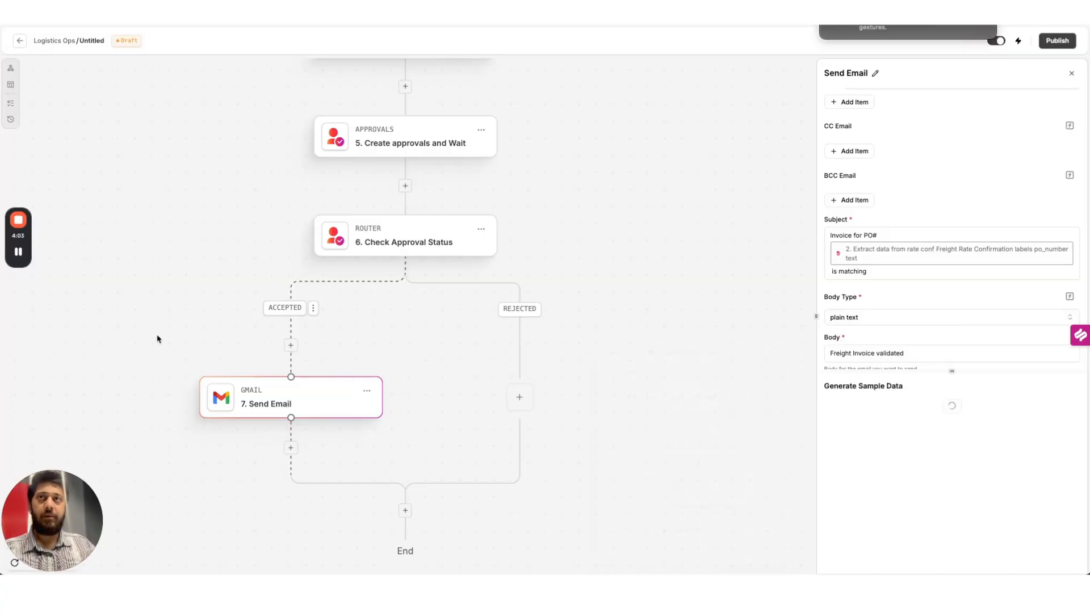
Duplicate the Send Email step and place the copy on the REJECTED branch
click(367, 391)
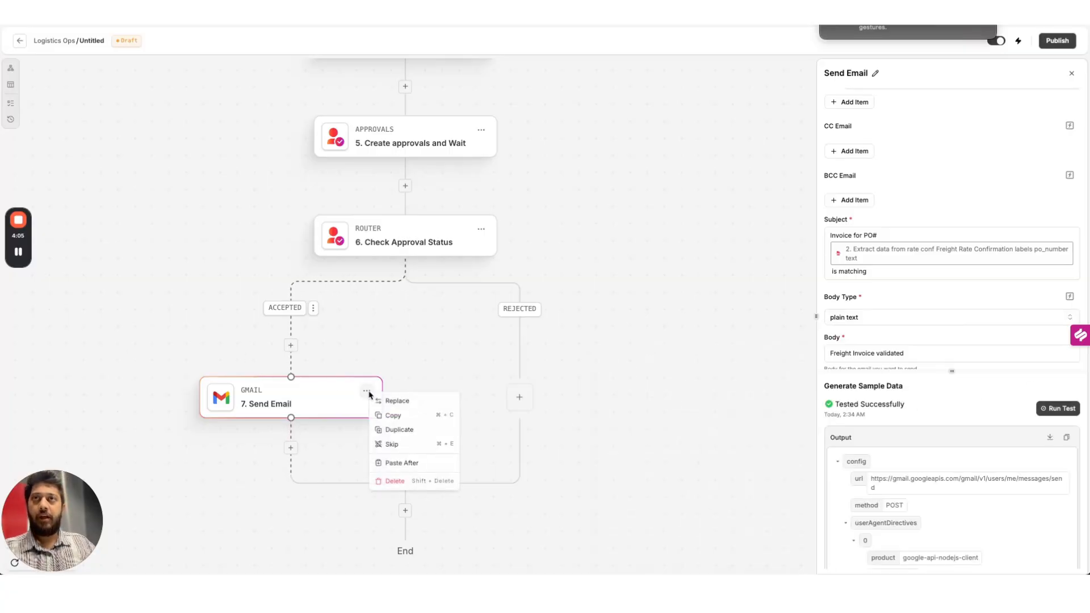
click(390, 429)
drag(363, 481, 519, 399)
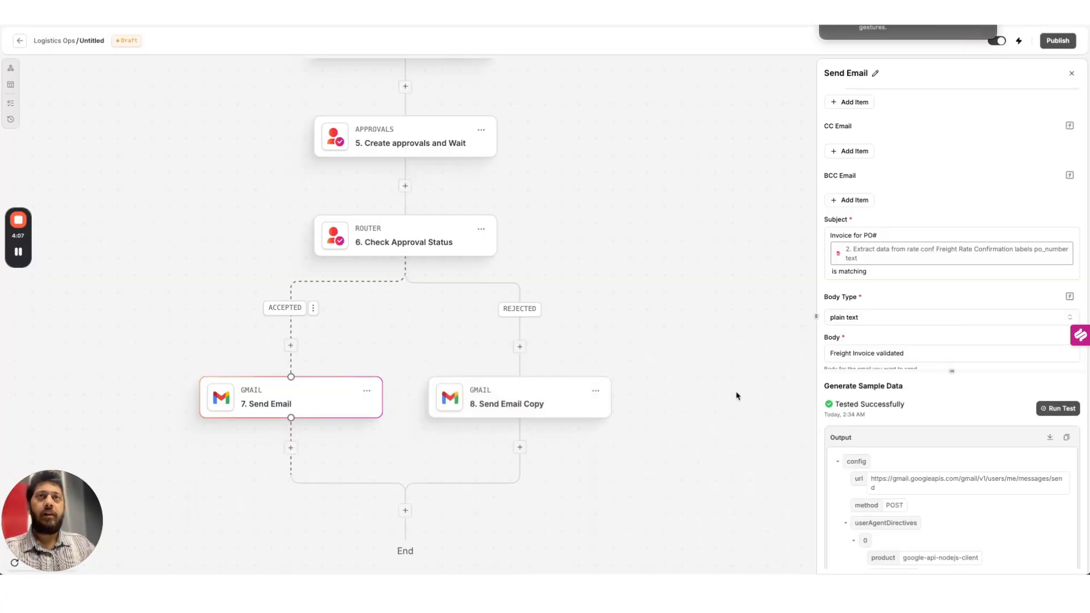
Change the copy's subject to 'is not matching' and body to 'Freight Invoice invalidated', then test it
double_click(847, 272)
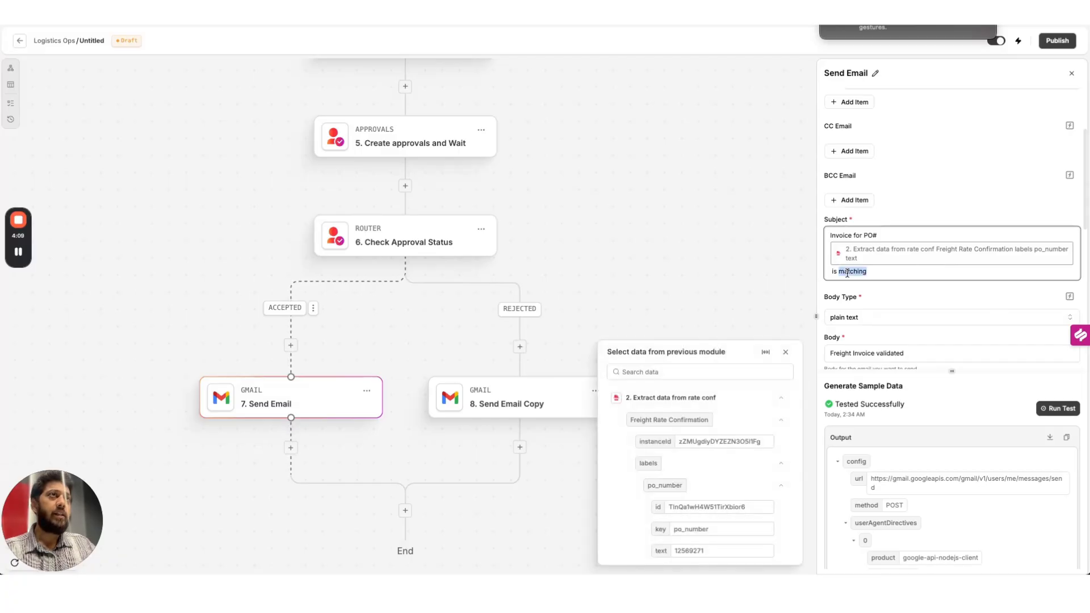
key(Left)
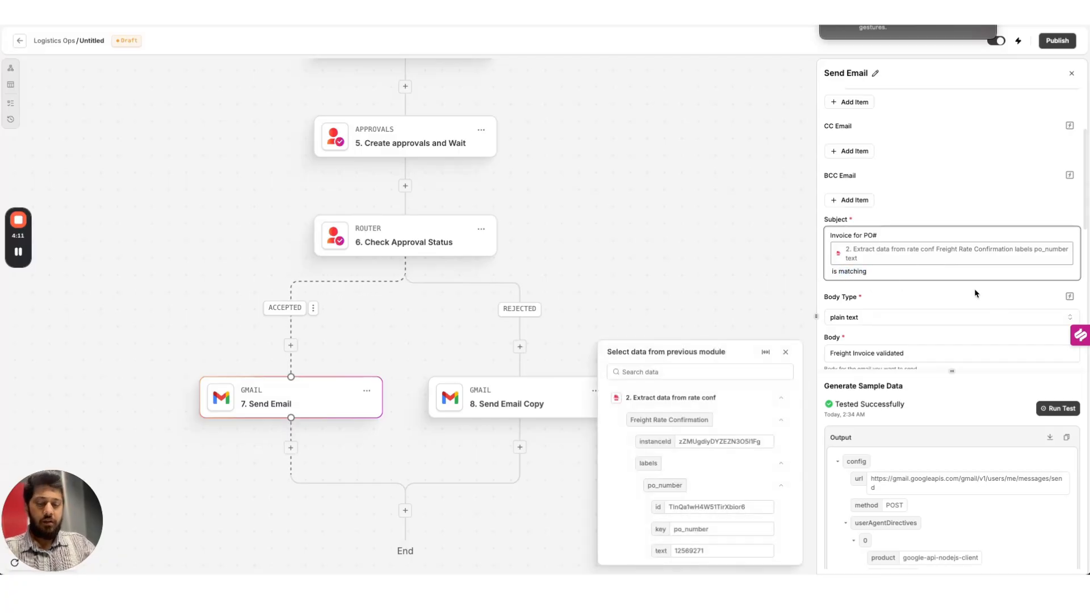
text(not)
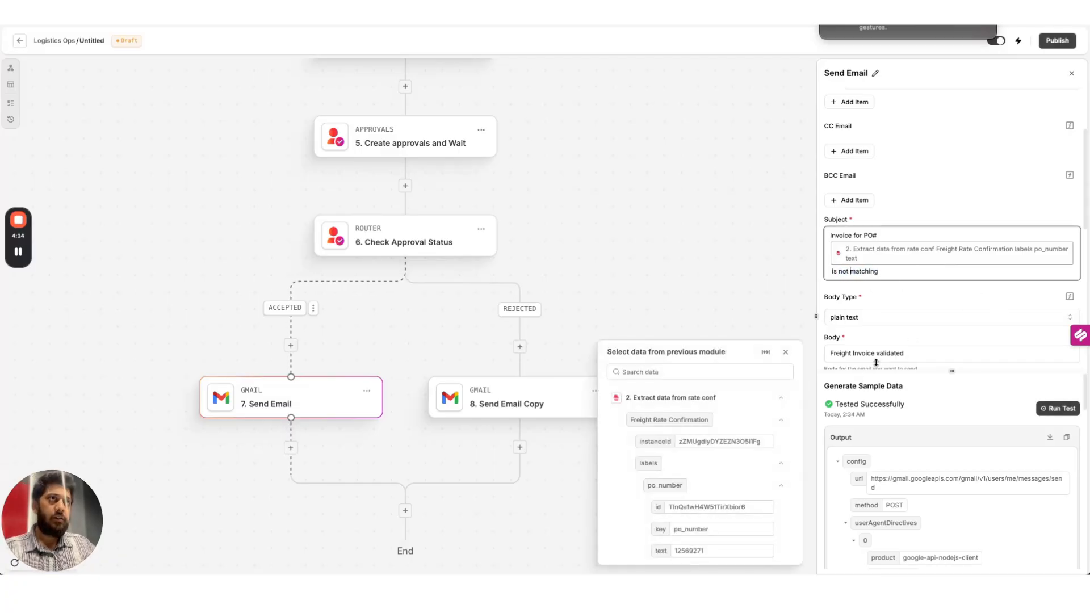
click(876, 355)
text(in)
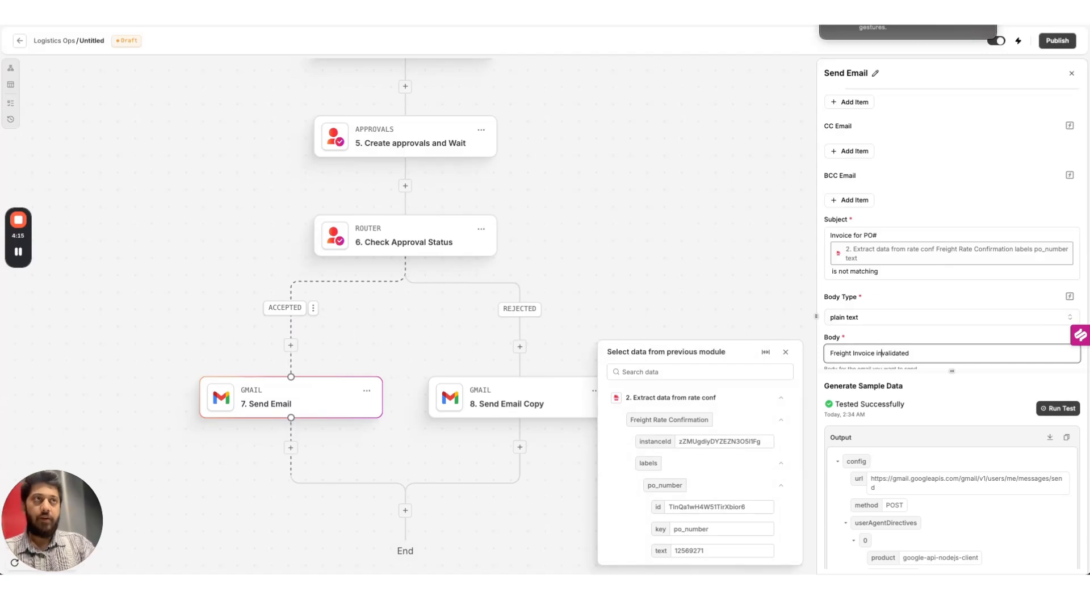
click(1058, 408)
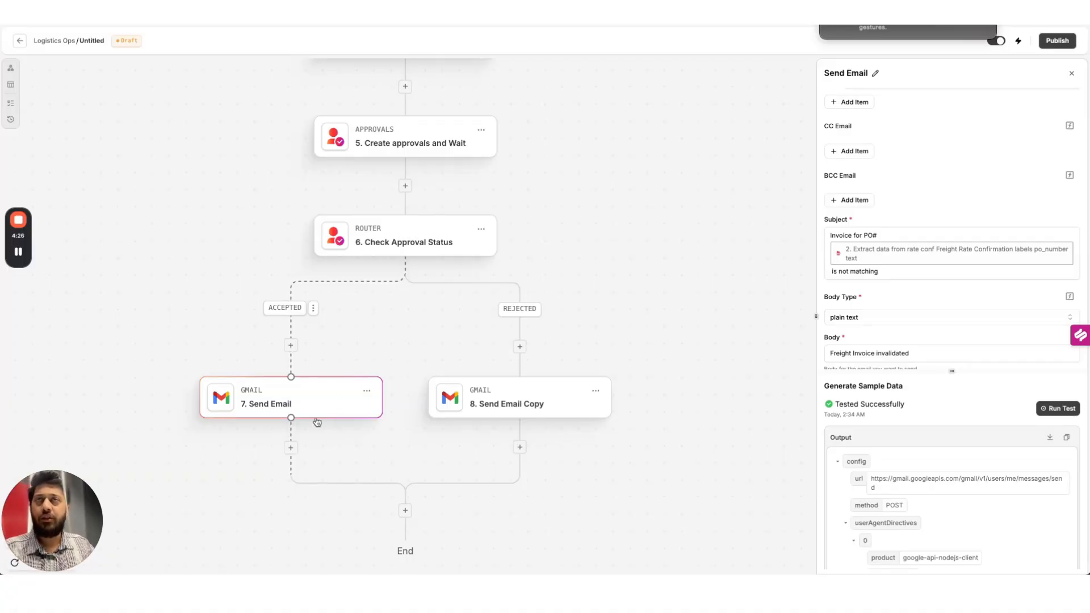
Refresh Gmail and open the 'is matching' and 'is not matching' test emails
click(851, 11)
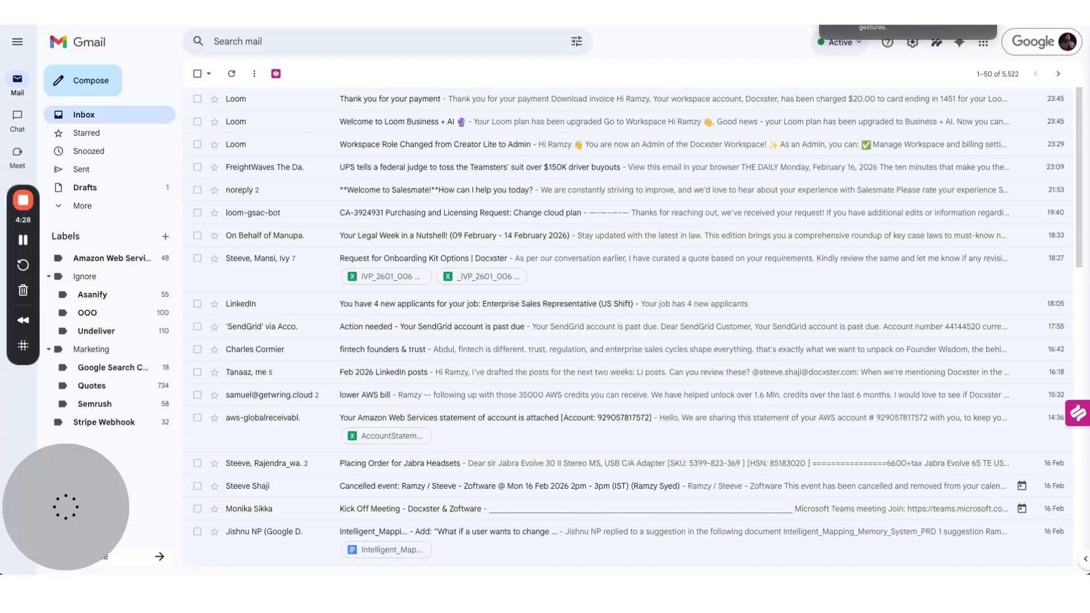
key(super+r)
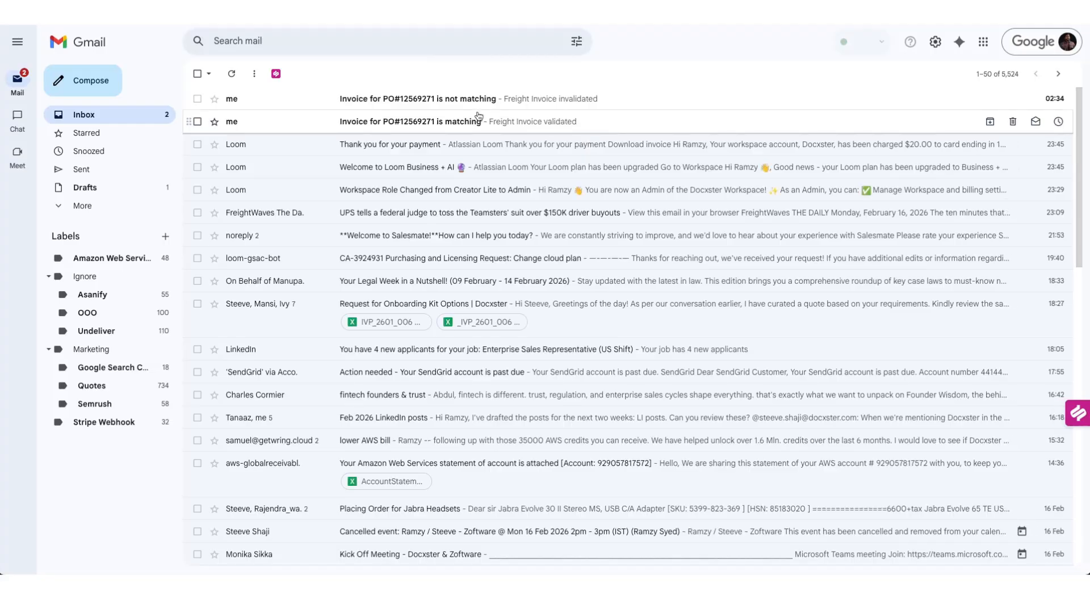
click(455, 123)
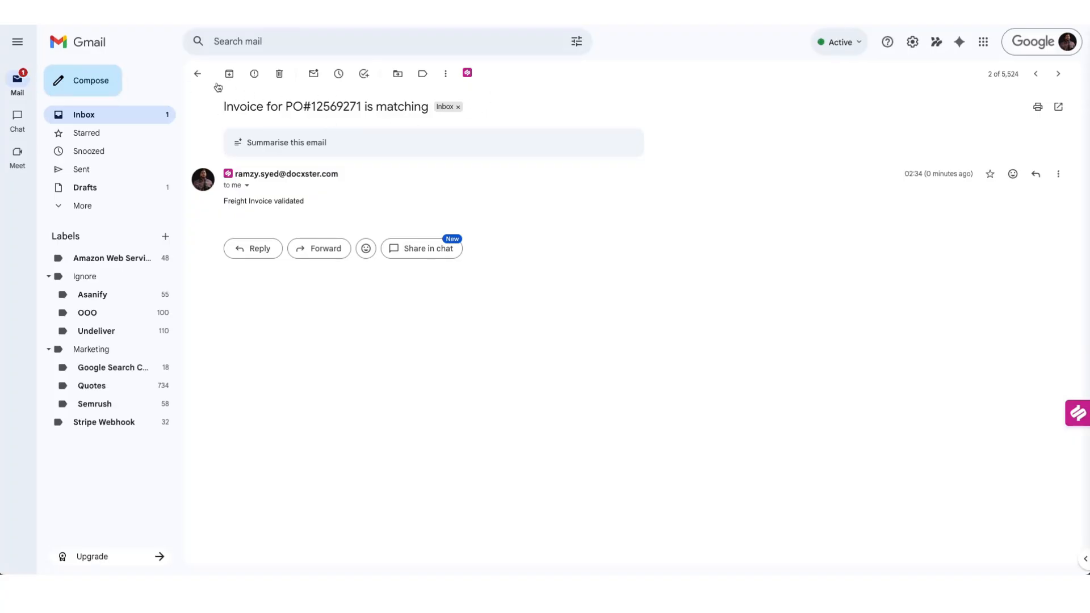
click(197, 73)
click(450, 101)
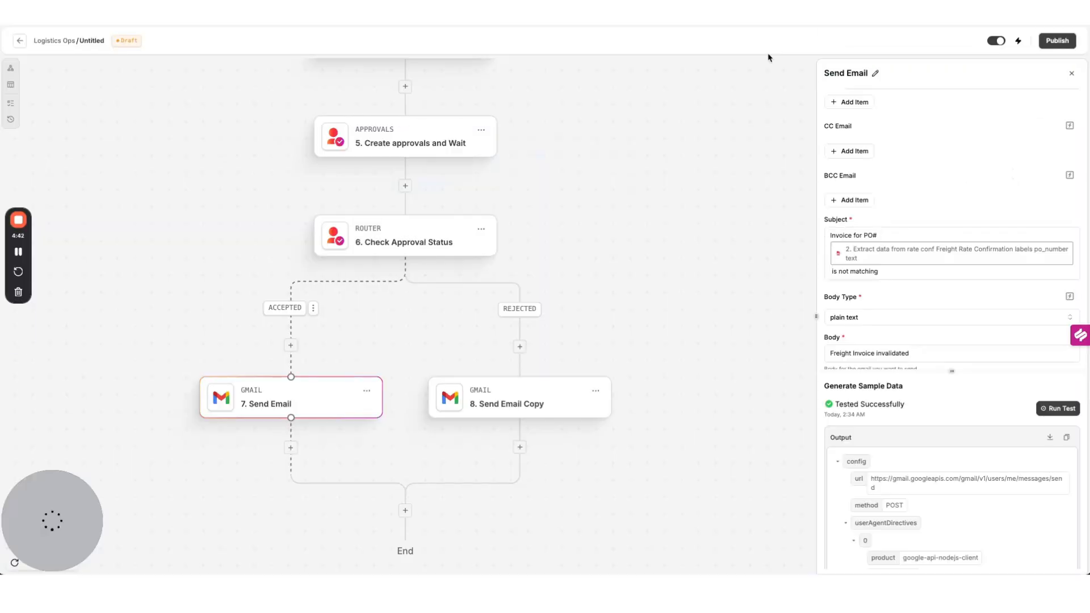
Publish the flow
click(1056, 40)
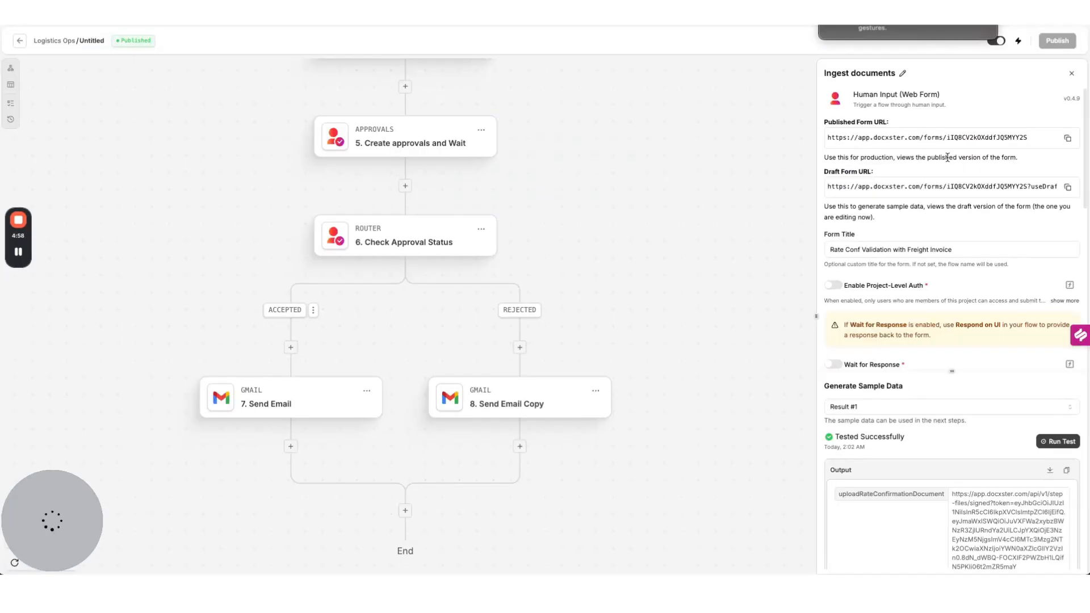
scroll(417, 144, down, 5)
scroll(417, 144, up, 8)
scroll(417, 144, up, 9)
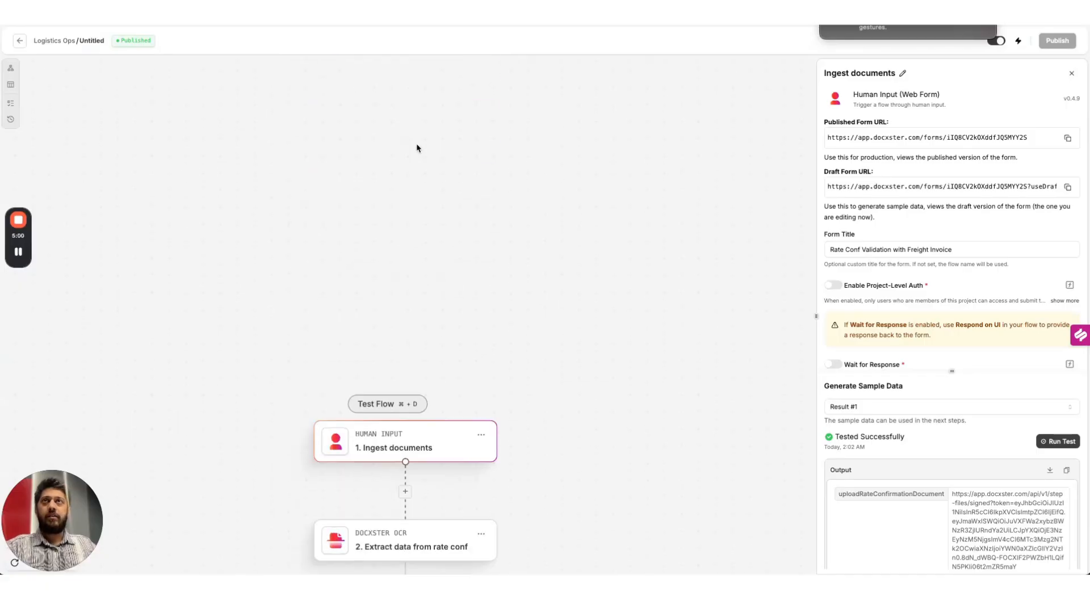
scroll(416, 144, down, 5)
Open the Published Form URL from Ingest documents in a new browser tab
click(1068, 138)
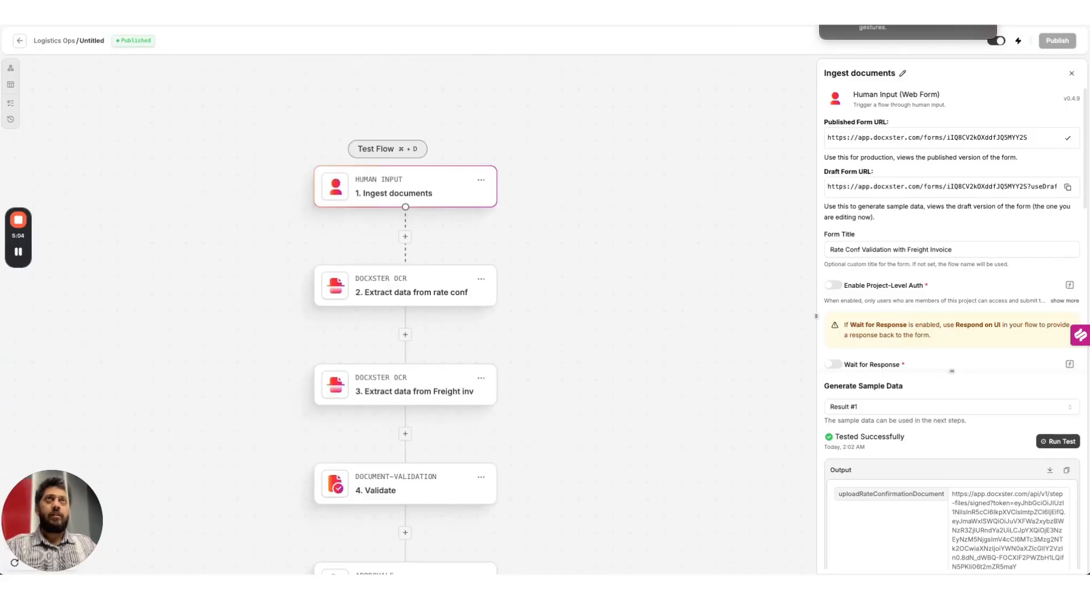
key(ctrl+t)
key(ctrl+v)
key(Return)
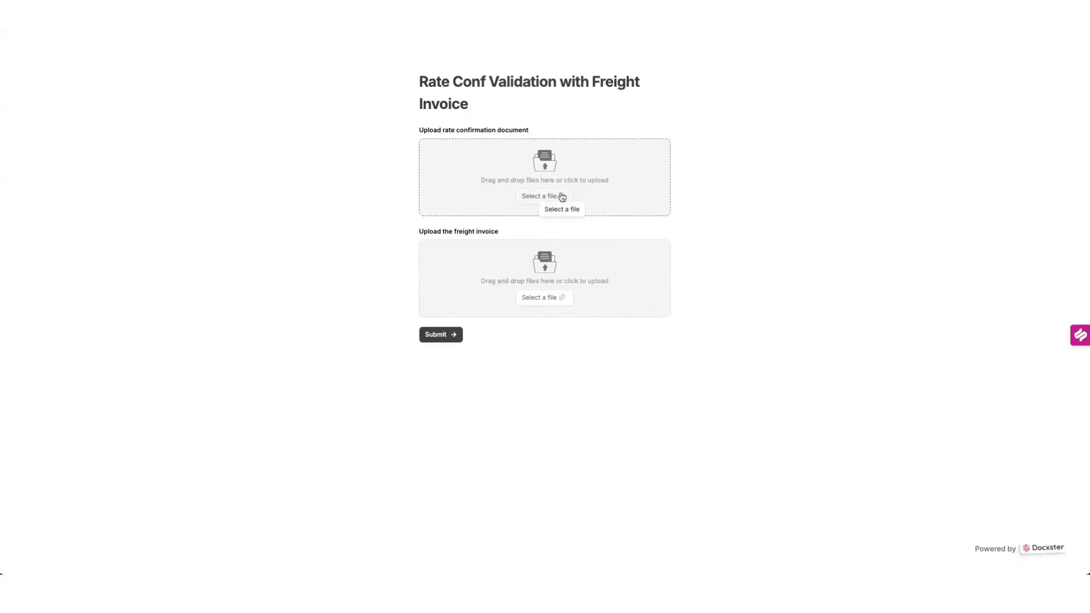
Attach the rate confirmation PDF from the Weight Mismatch folder
click(562, 197)
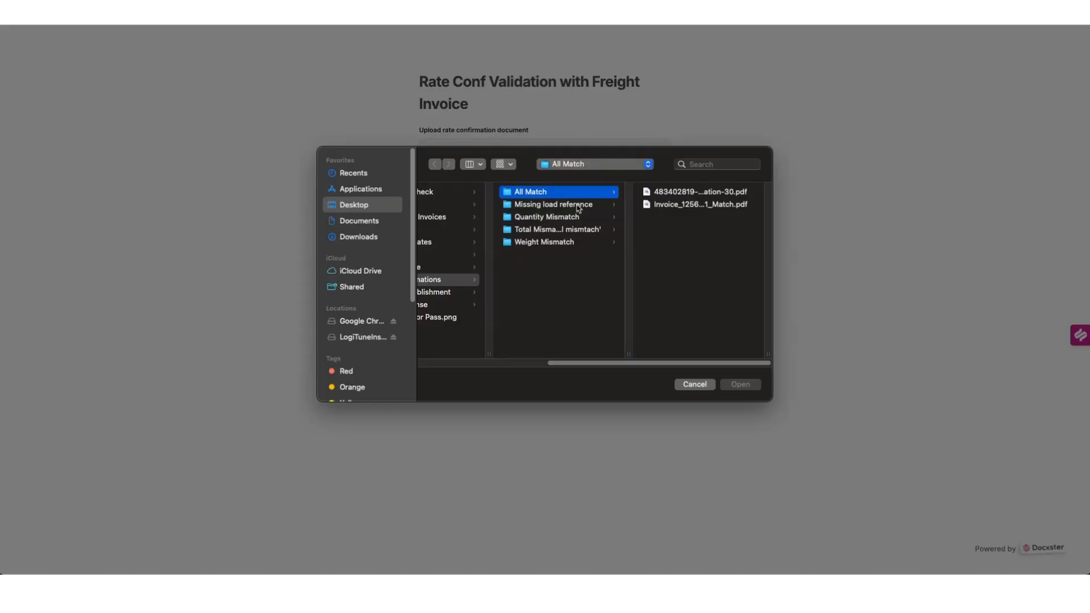
click(614, 221)
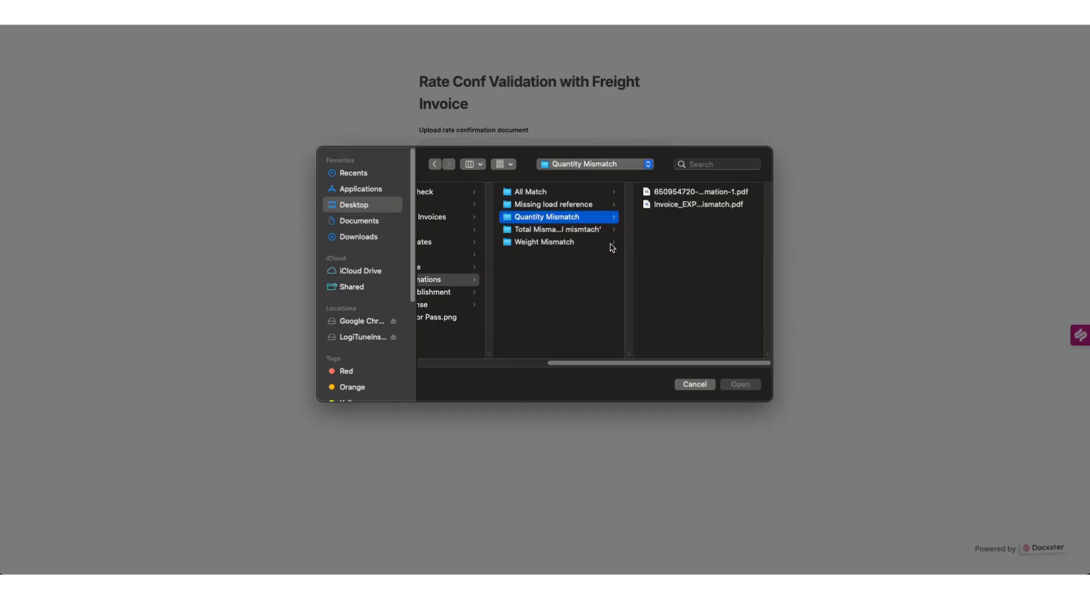
click(612, 244)
click(683, 194)
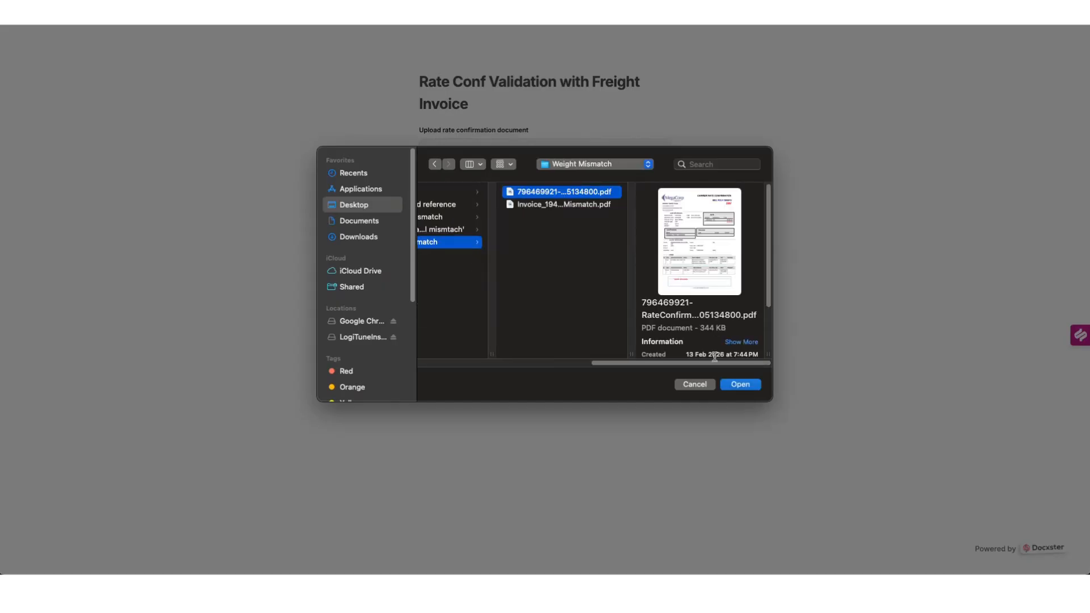
click(740, 385)
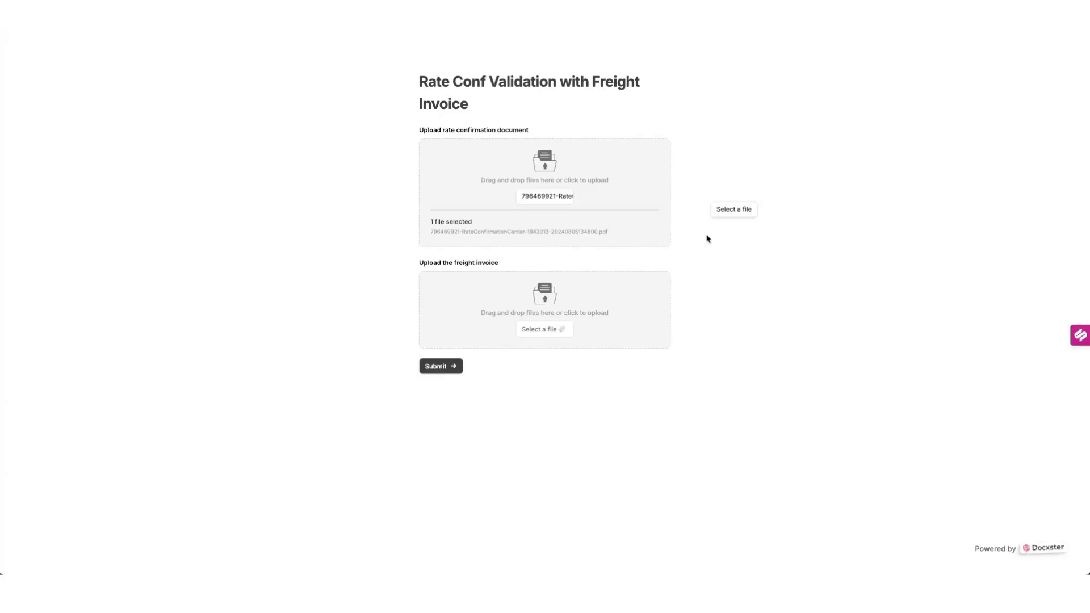
Attach the Weight Mismatch freight invoice PDF, submit the form, and return to the flow editor
click(564, 329)
click(690, 205)
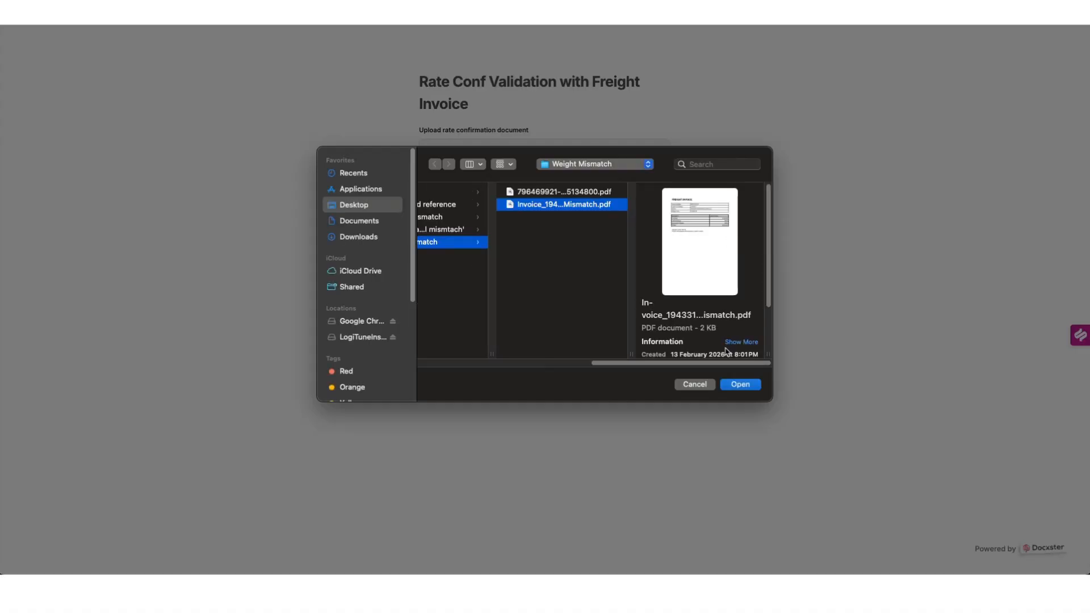
click(739, 385)
click(448, 397)
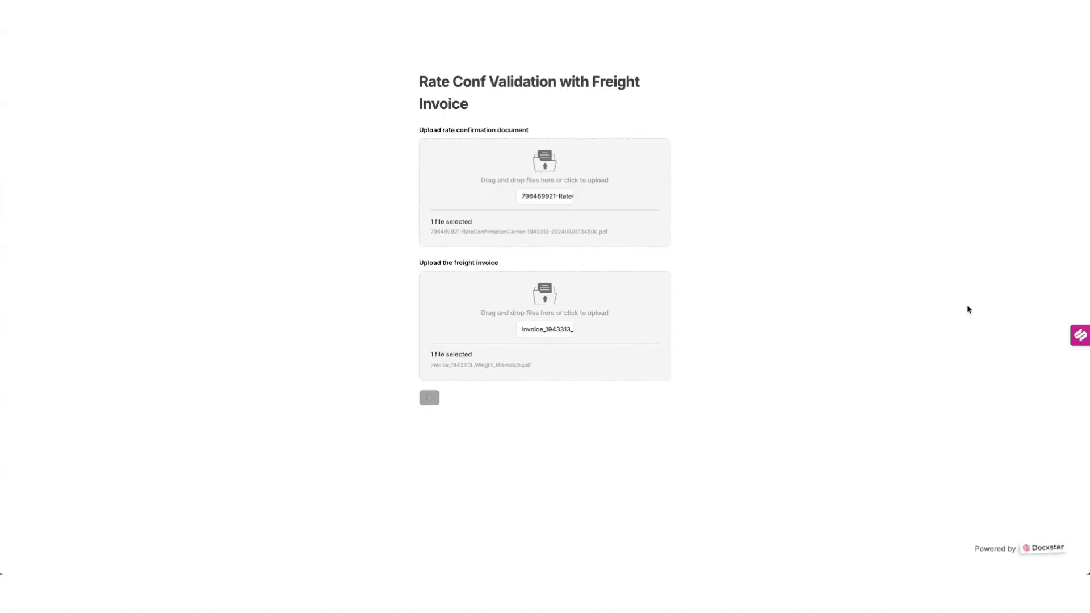
click(102, 26)
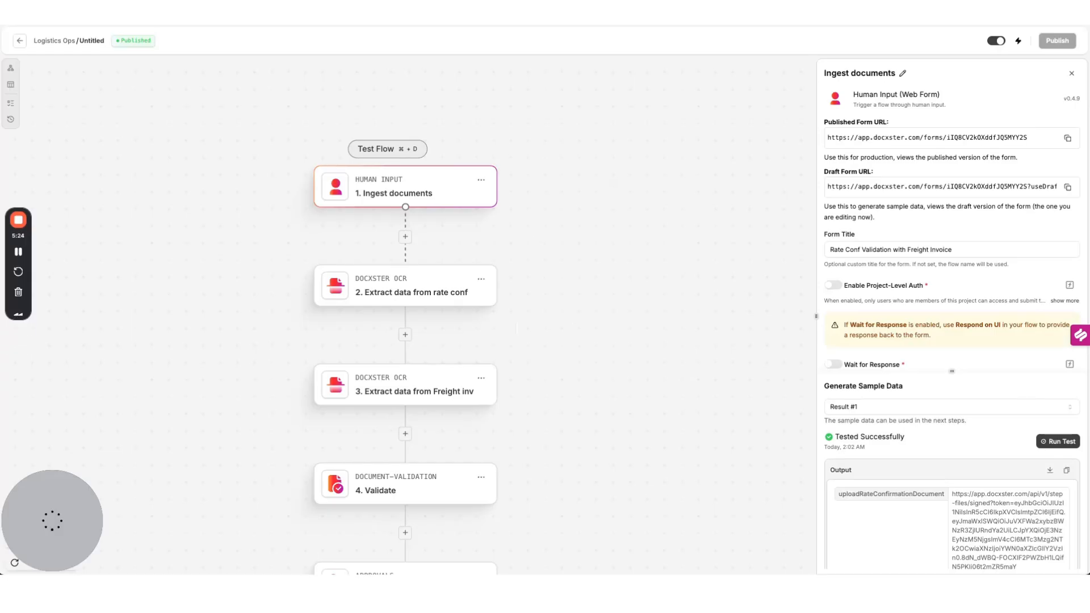
Watch the 2:35 AM run finish both extractions (25 s, 14 s) and pause at Validate
click(10, 106)
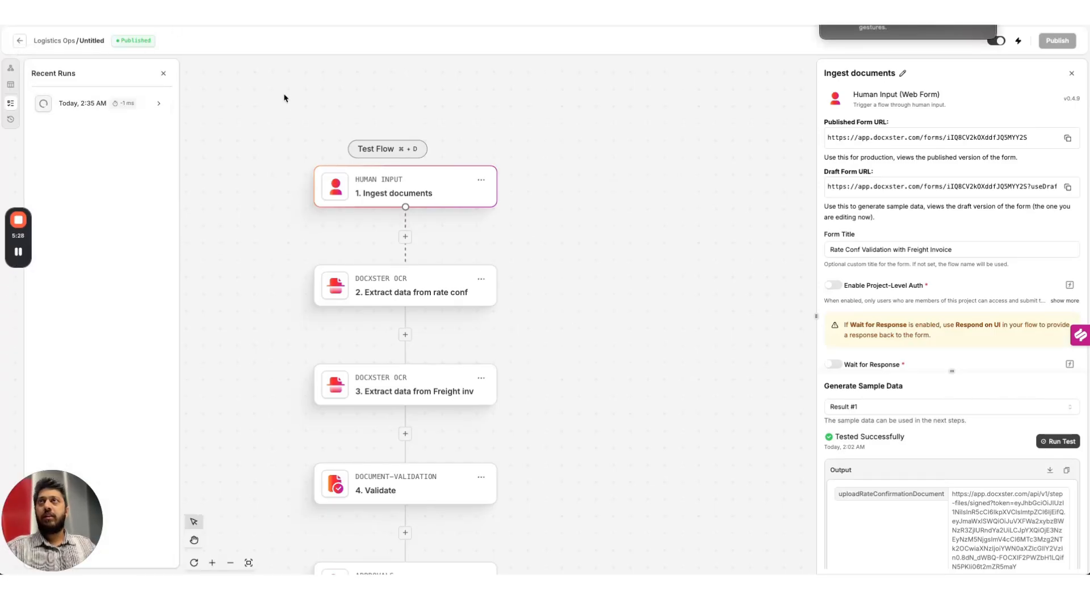
click(162, 109)
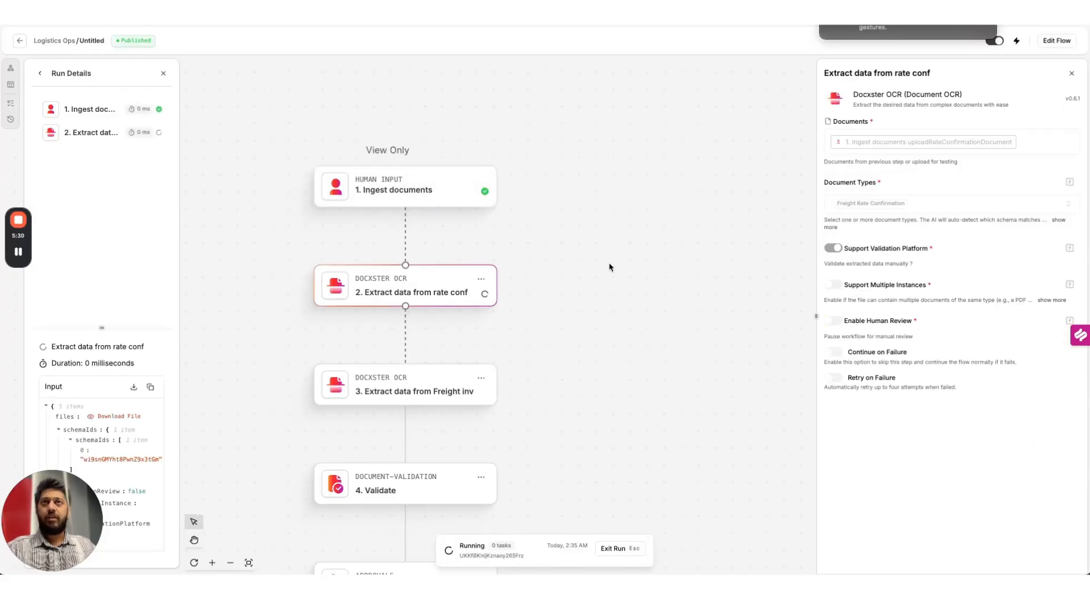
scroll(611, 266, down, 3)
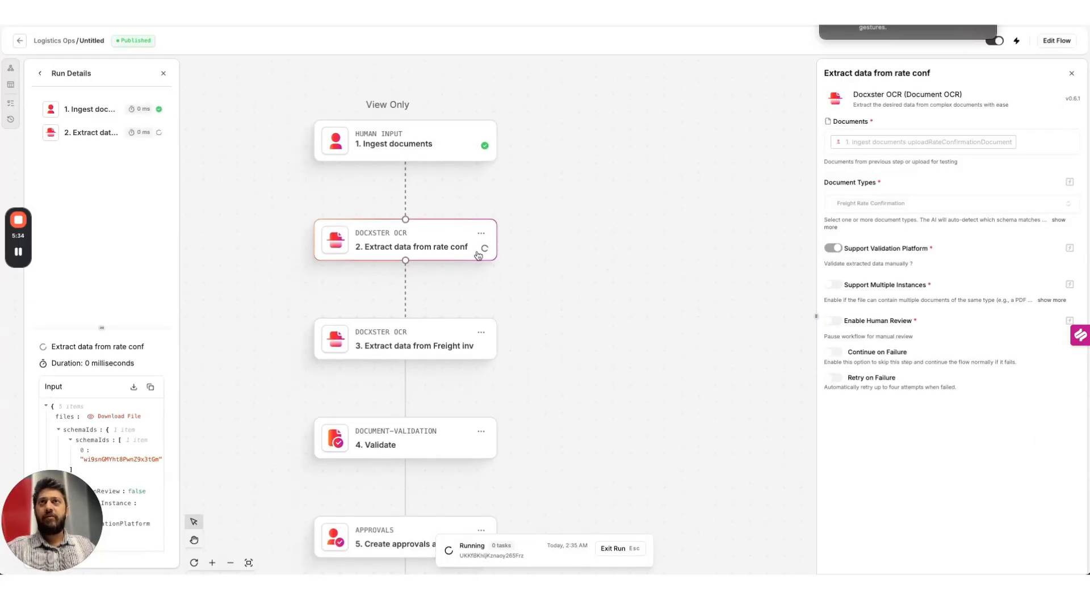
scroll(488, 244, down, 1)
scroll(437, 248, down, 1)
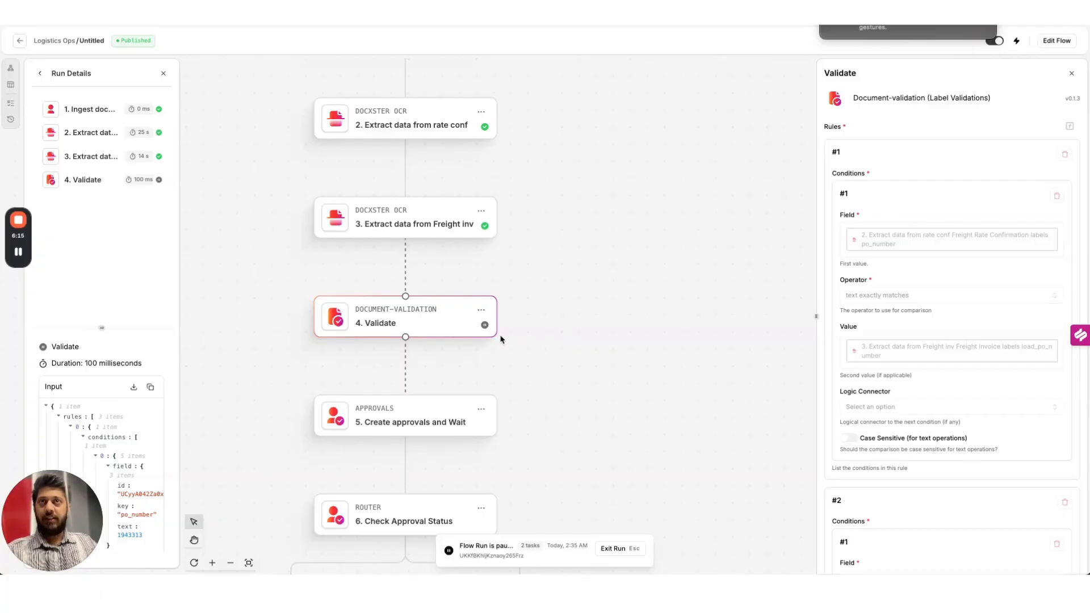
click(20, 42)
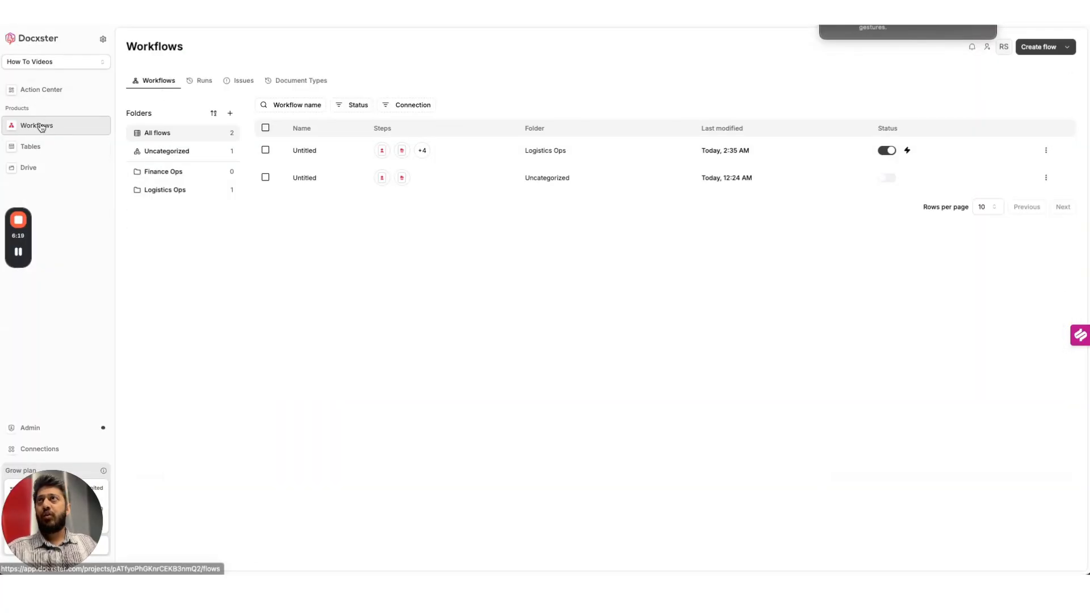
Open the newest Pending validation session, created at 2:36 AM, from Action Center
click(49, 89)
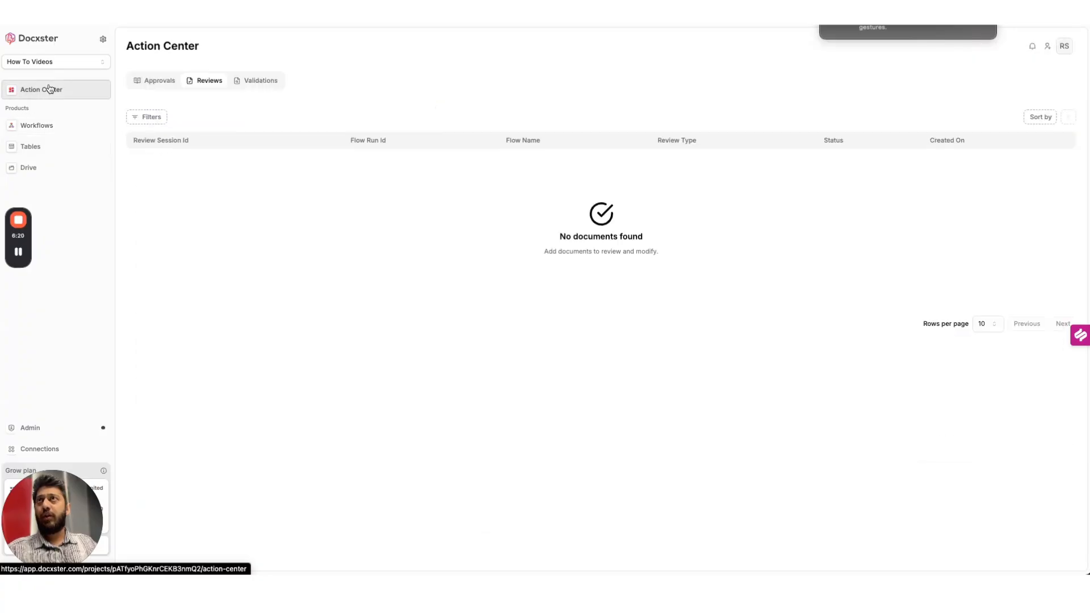
click(251, 84)
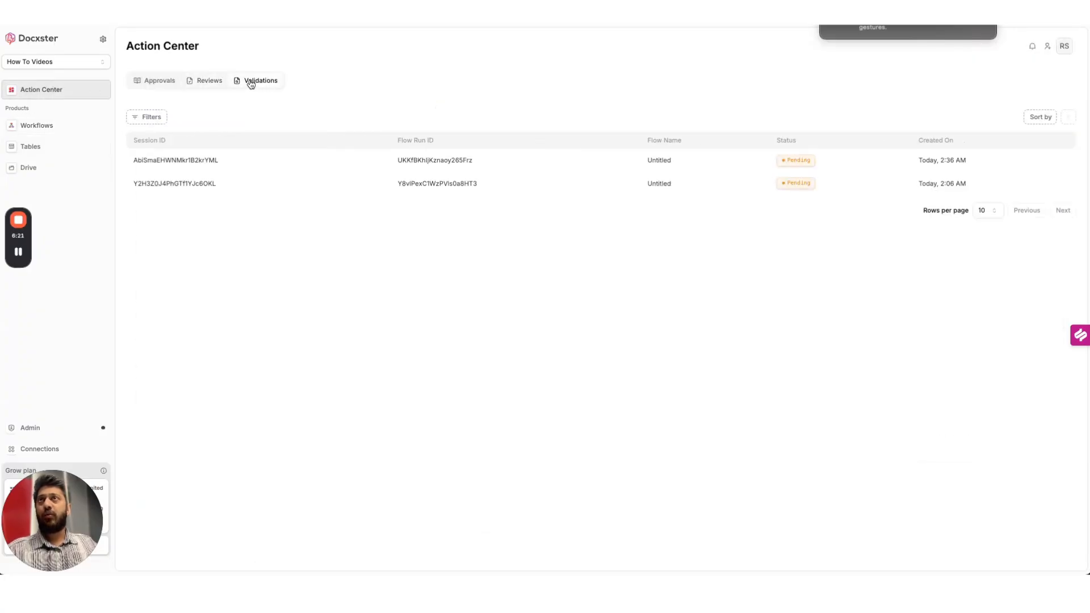
click(211, 159)
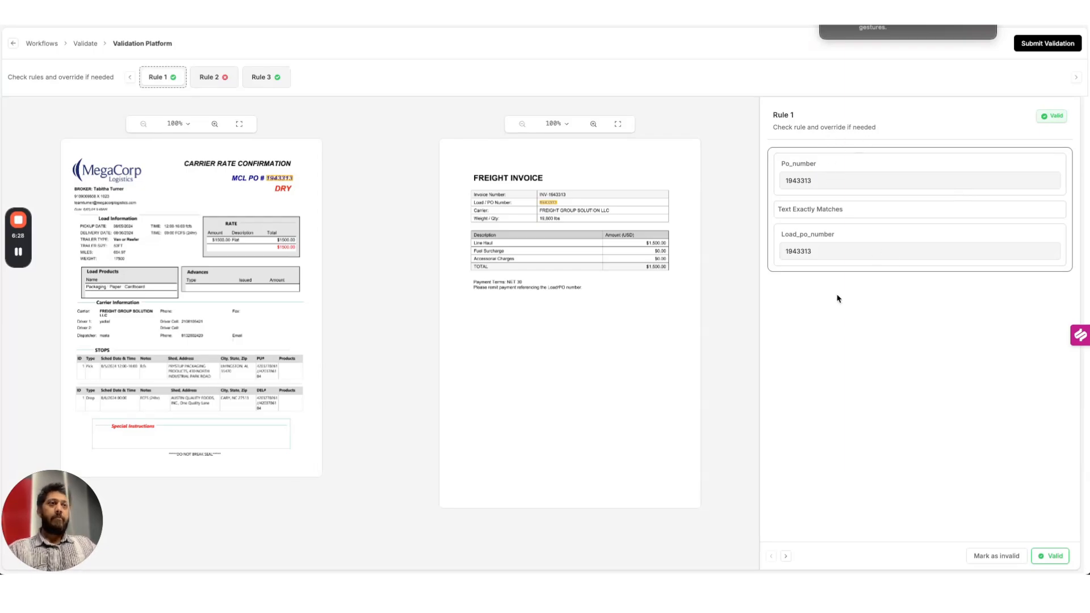
Review Rules 2 and 3, then submit with Rule 2 invalid (17500 vs 19800)
click(786, 557)
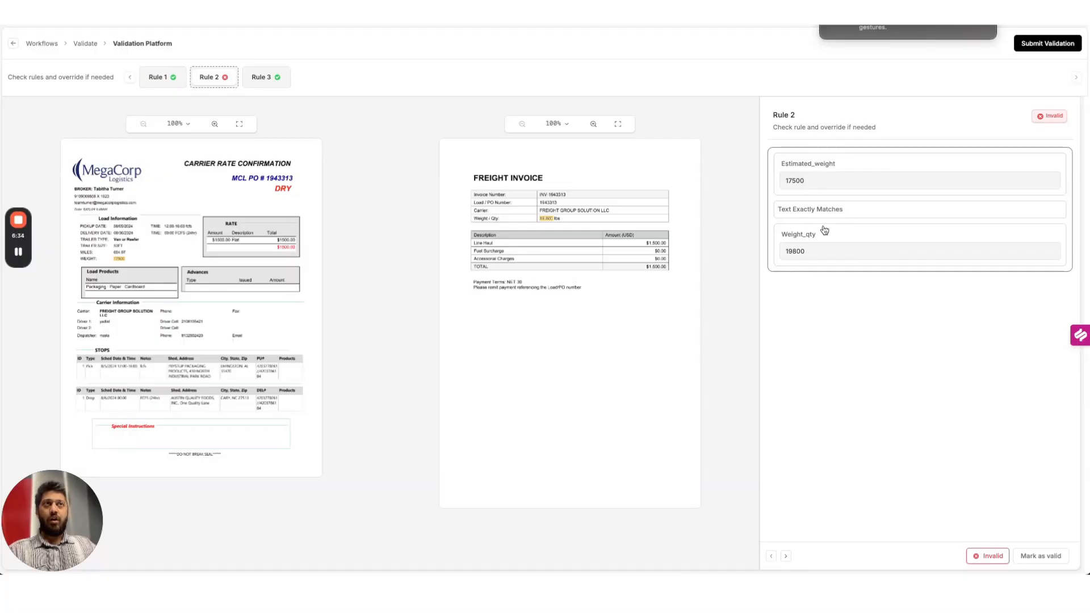
click(786, 556)
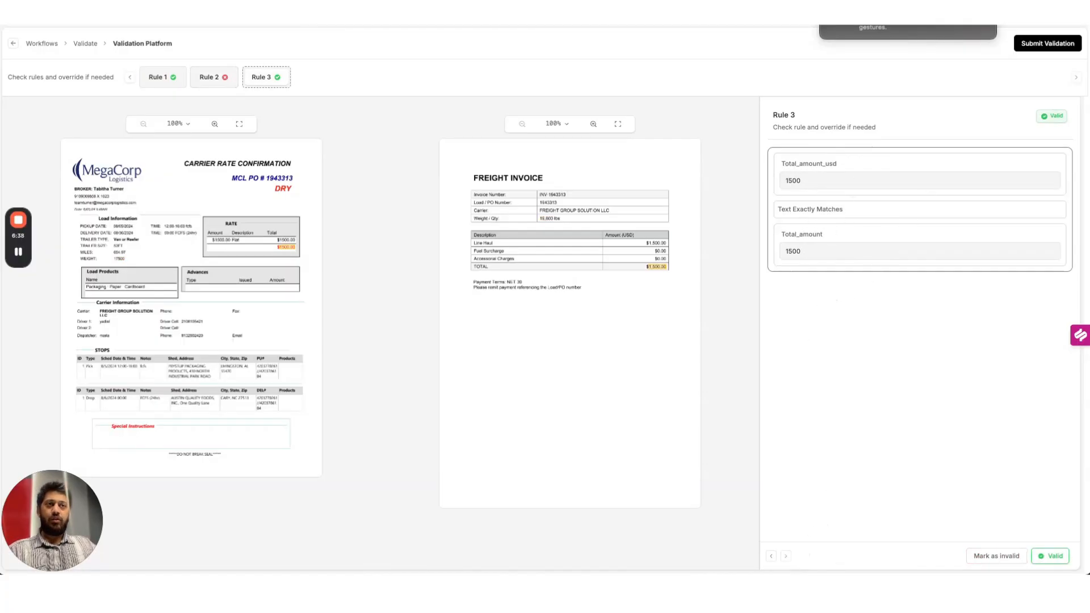
click(771, 556)
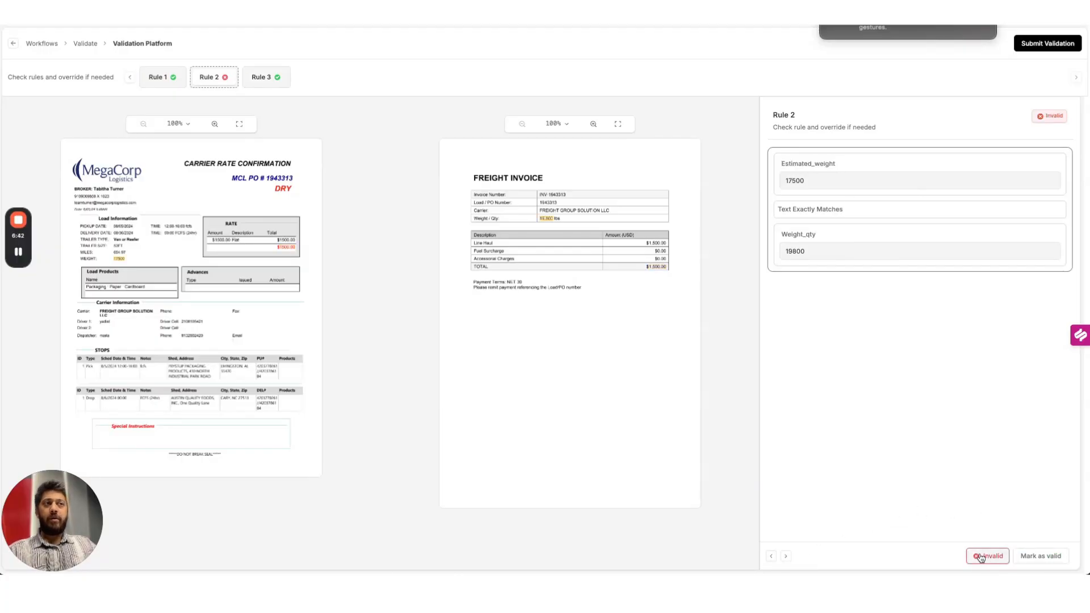
click(1059, 50)
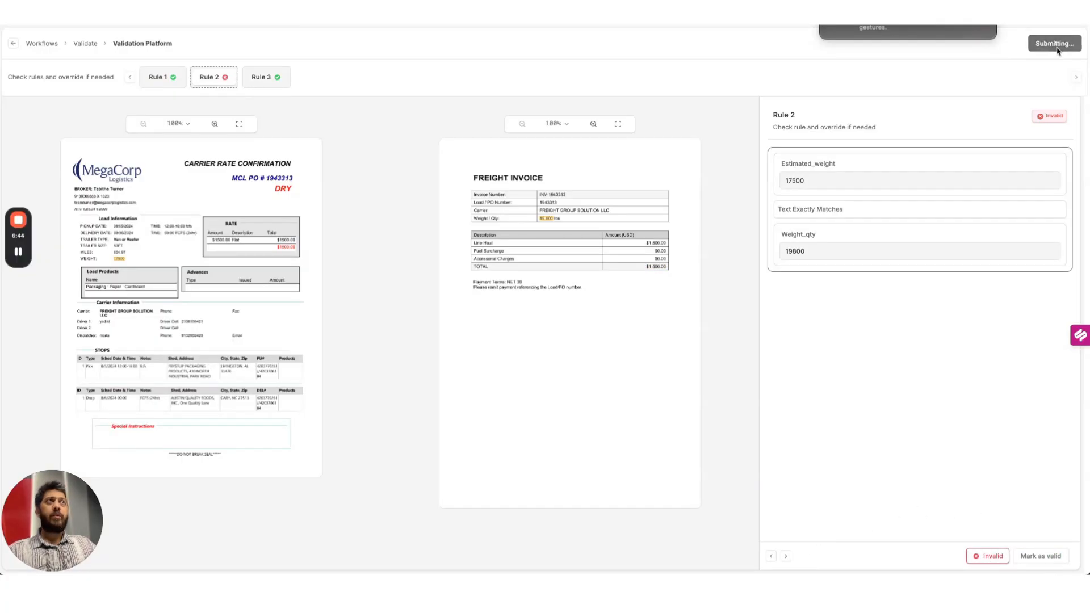
Check the paused run, then list Action Center approvals showing 'Data not matching for PO#1943313'
click(44, 124)
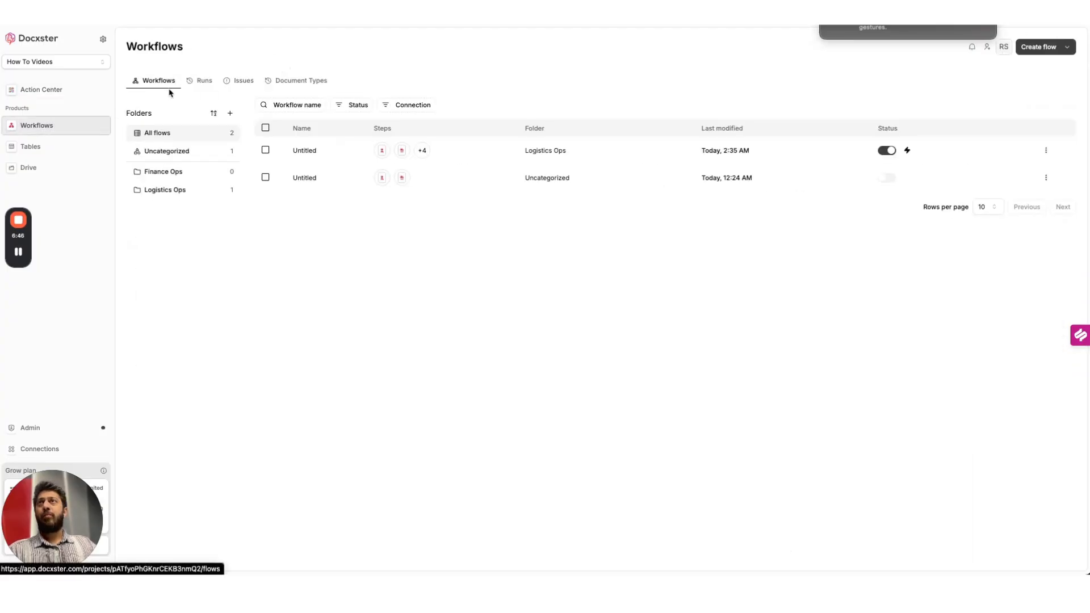
click(202, 80)
click(280, 156)
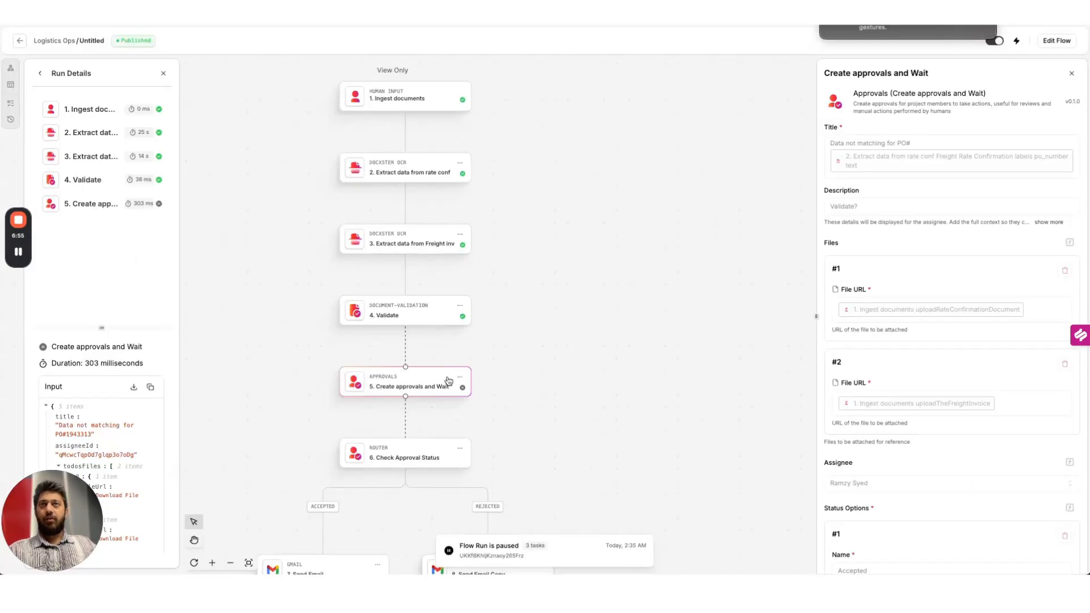
click(19, 40)
click(45, 89)
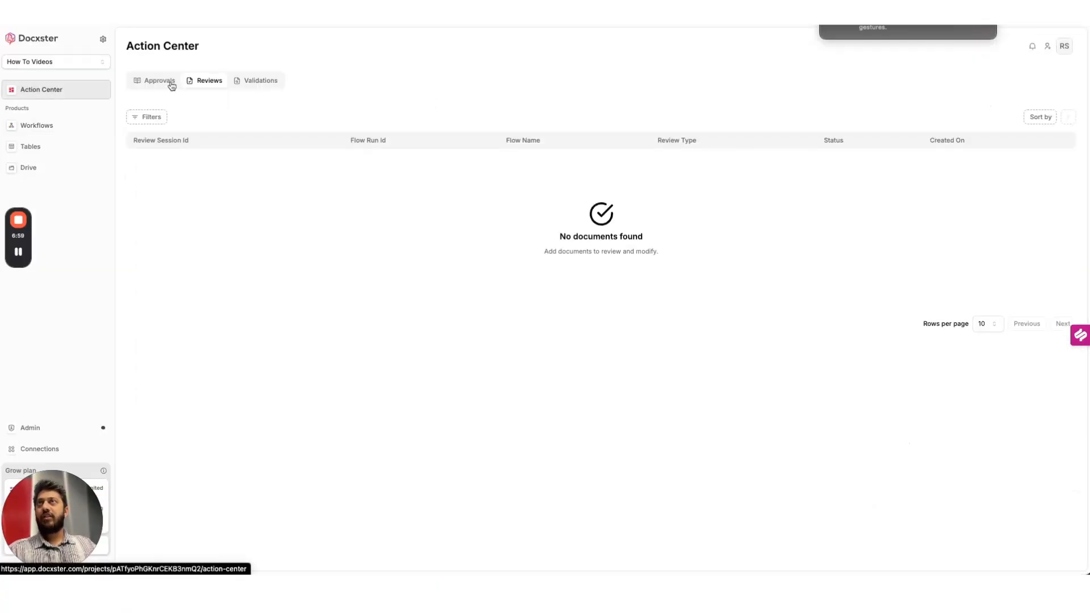
click(169, 83)
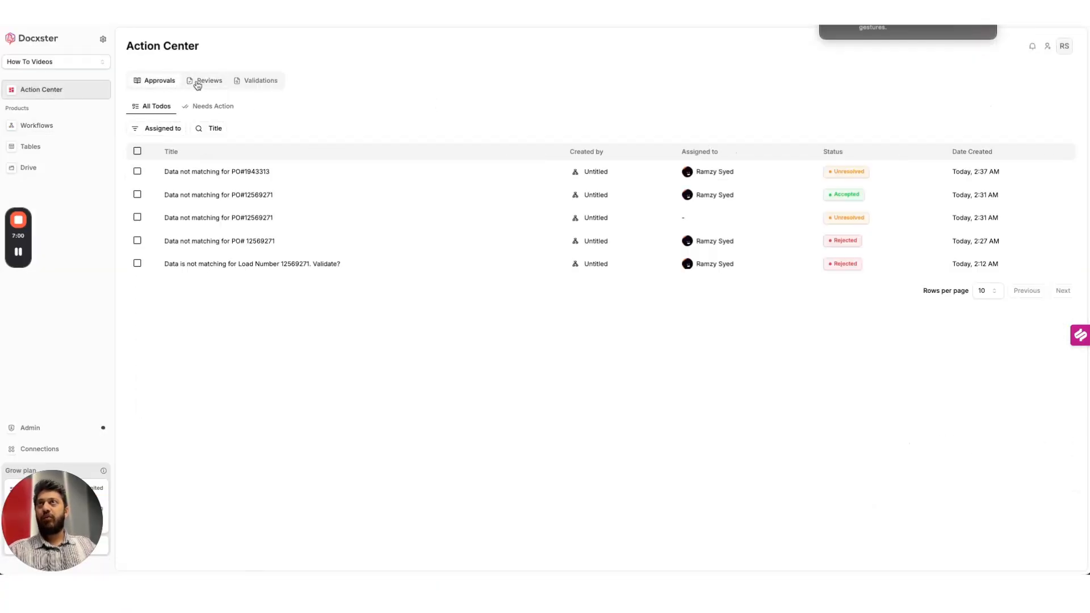
Reject the 2:37 AM 'Data not matching for PO#1943313' approval request
click(323, 173)
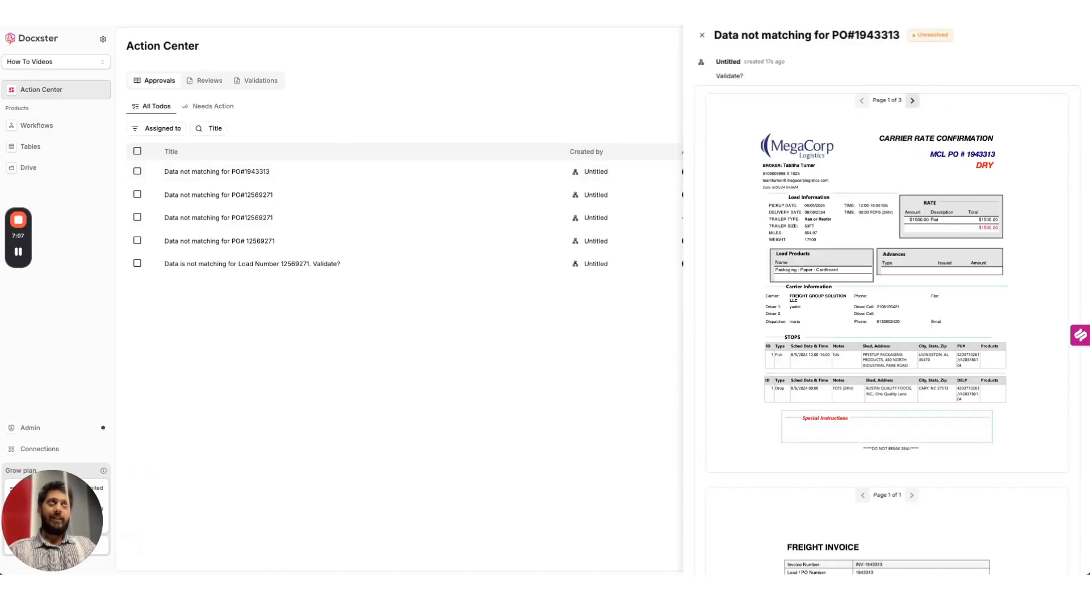
scroll(920, 325, down, 4)
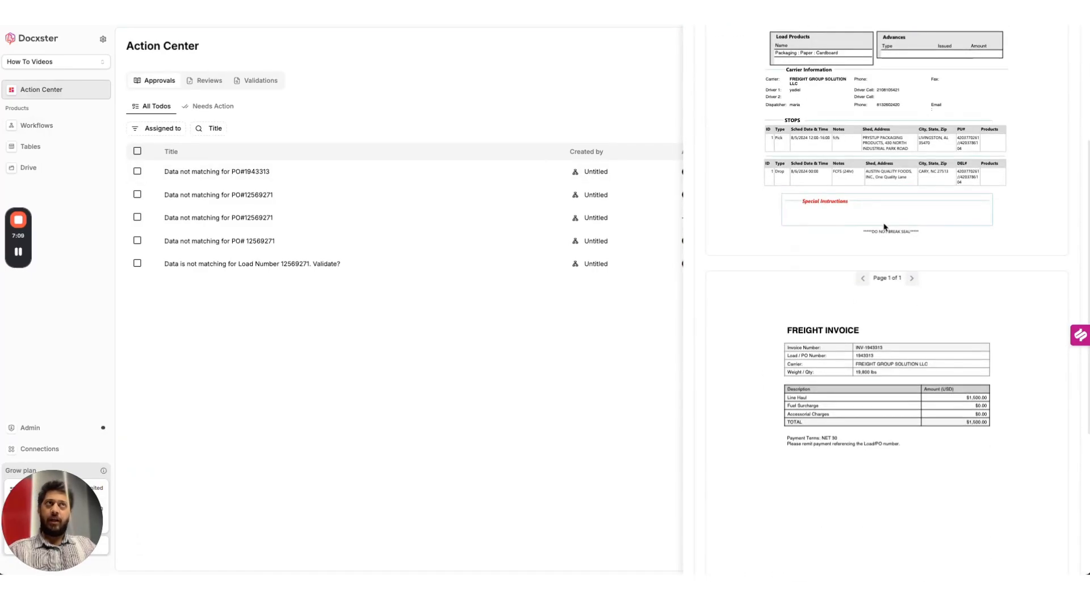
scroll(889, 284, down, 5)
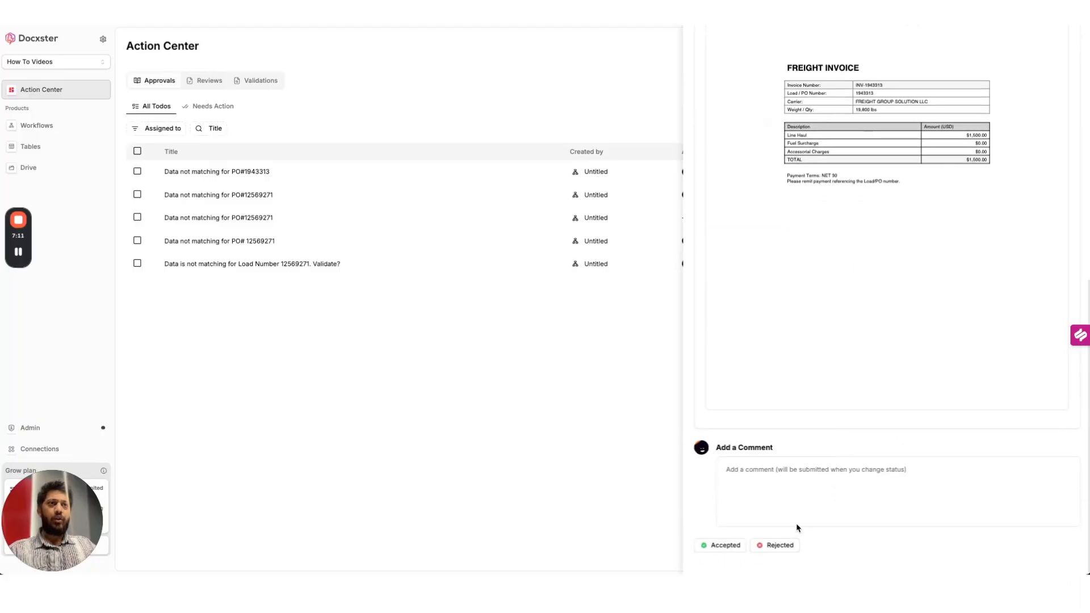
click(774, 546)
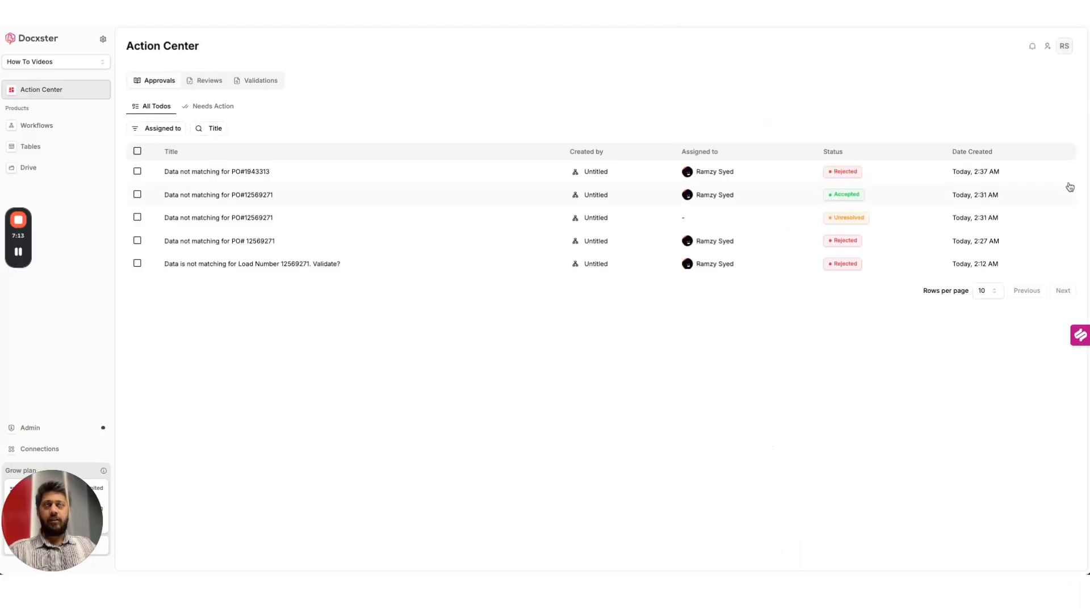
Open the latest Untitled run from the workflow Runs list to view its flow details
click(60, 132)
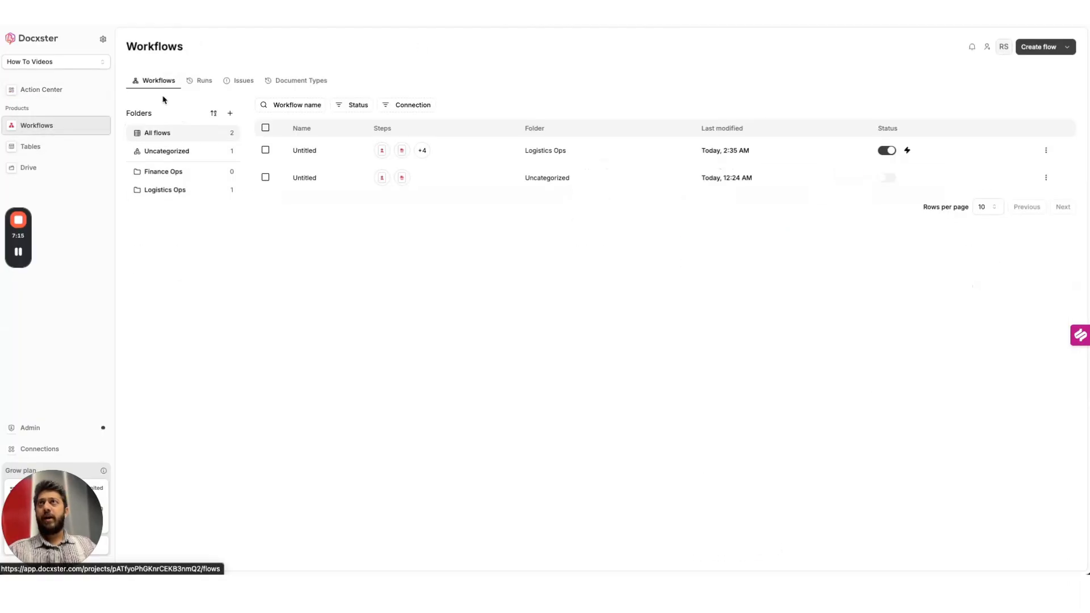
click(195, 82)
click(202, 150)
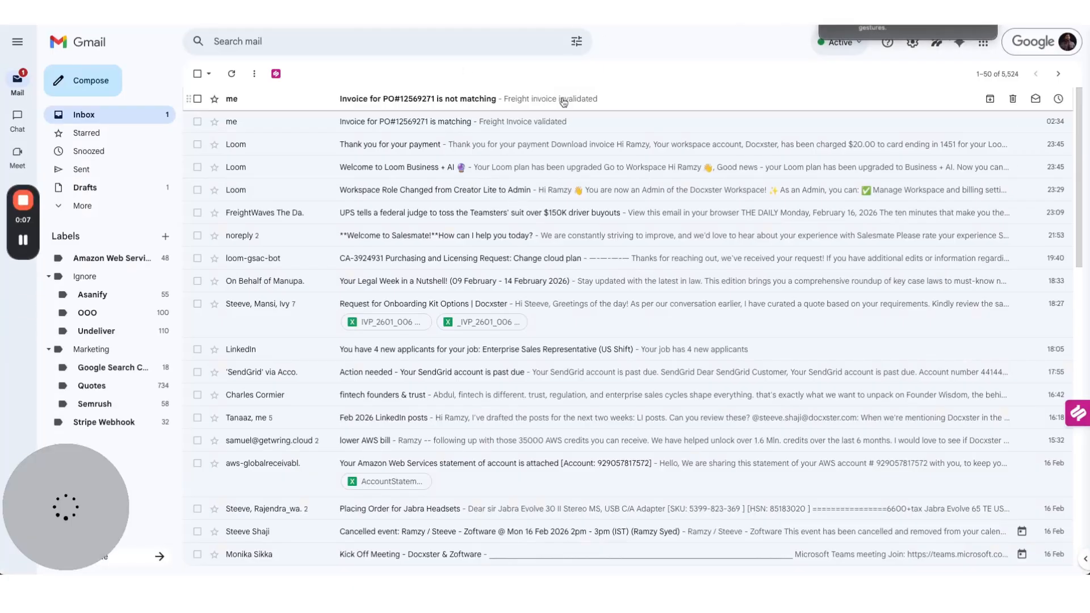
Open the 'Invoice for PO#12569271 is not matching' email and highlight its 'Freight invoice invalidated' body line
click(494, 102)
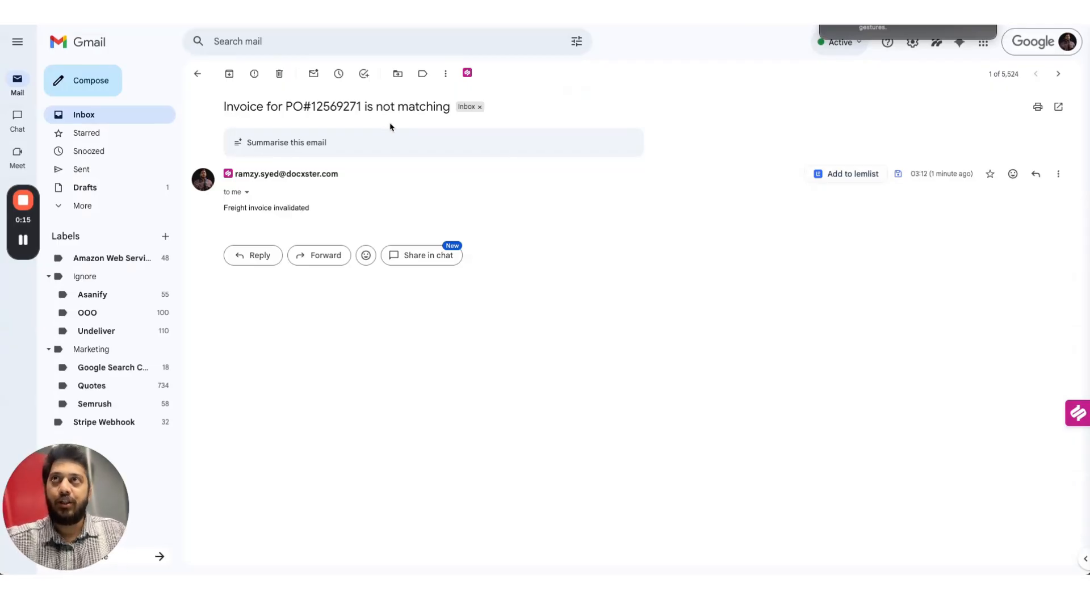
drag(227, 206, 322, 214)
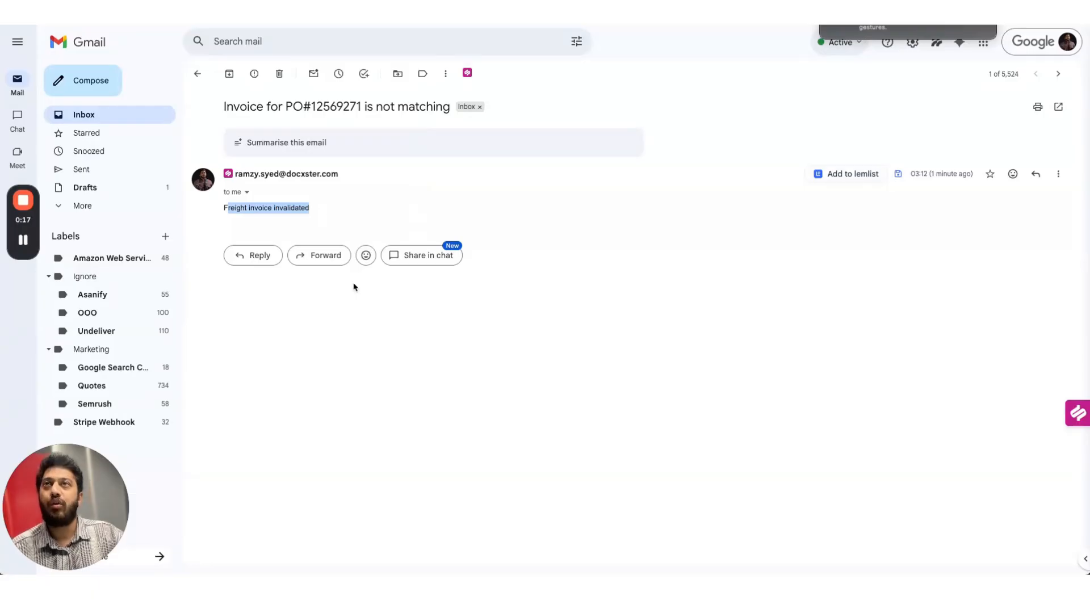